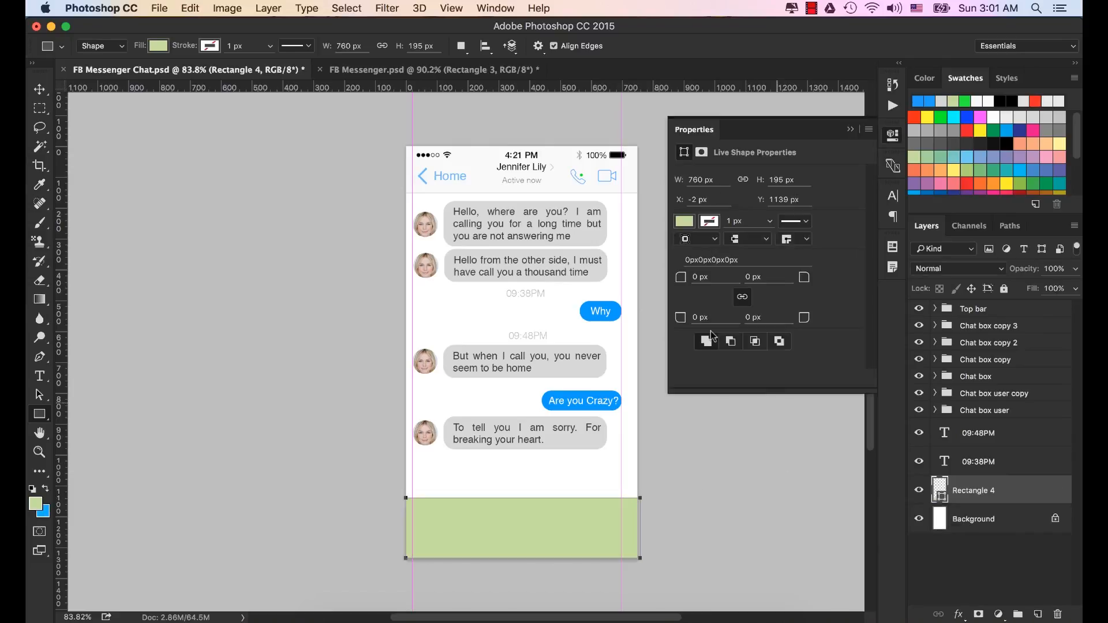
# Step: Set the green rectangle's height to 197 px and its width to 800 px
pyautogui.click(780, 180)
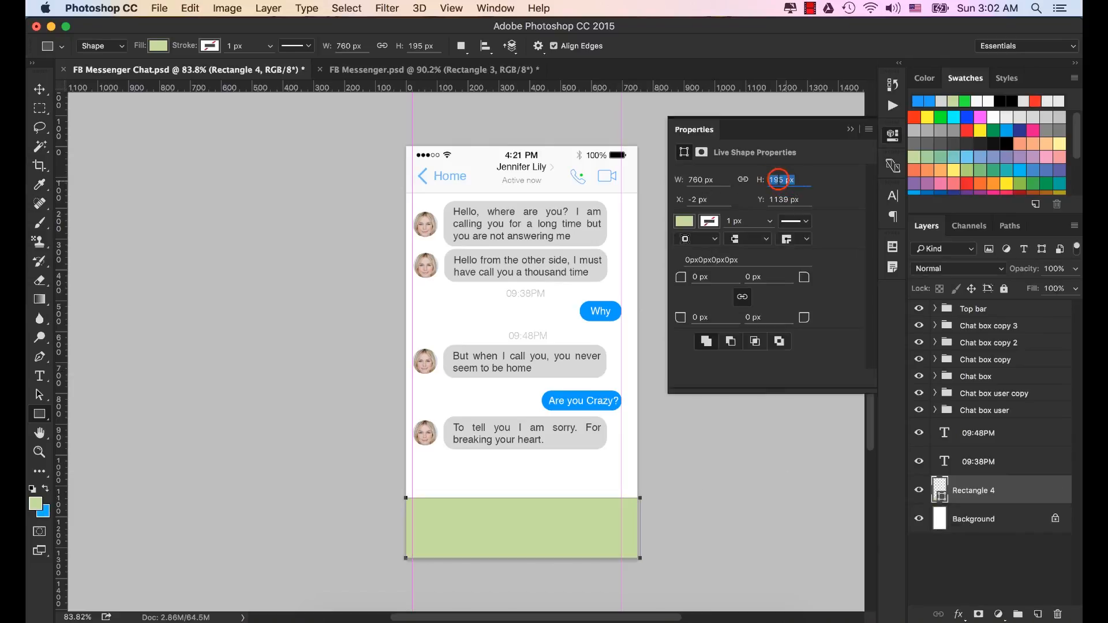
pyautogui.moveTo(796, 179); pyautogui.dragTo(778, 181)
pyautogui.write('7')
pyautogui.press('Tab')
pyautogui.click(702, 180)
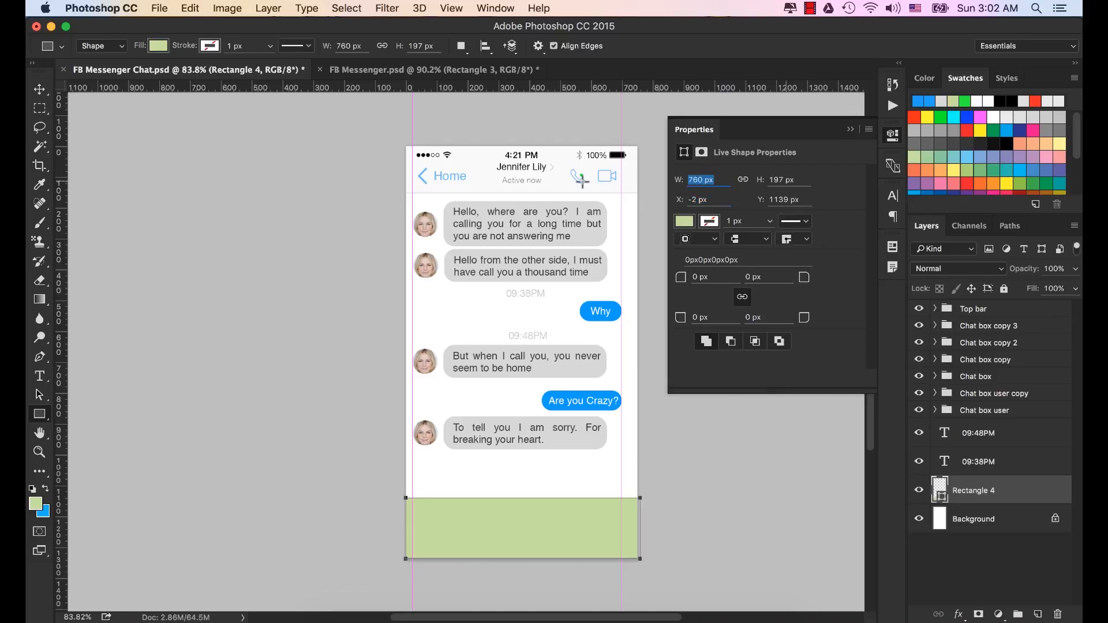
pyautogui.write('800')
pyautogui.press('Tab')
pyautogui.click(850, 129)
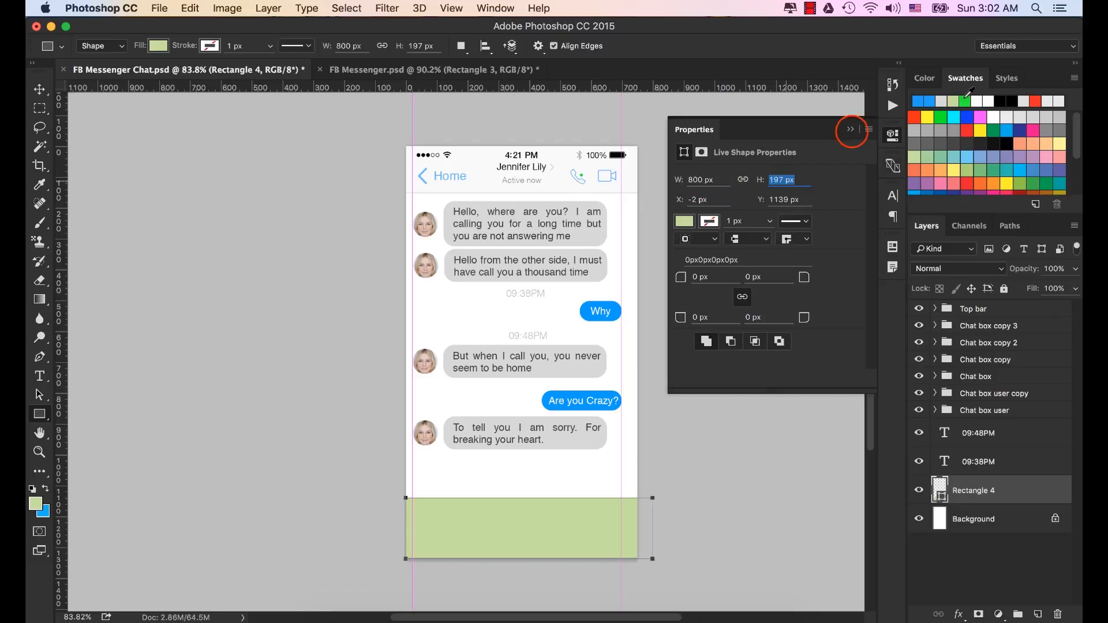
# Step: Move the rectangle horizontally to about X -15 px so it overhangs both sides of the canvas
pyautogui.click(39, 89)
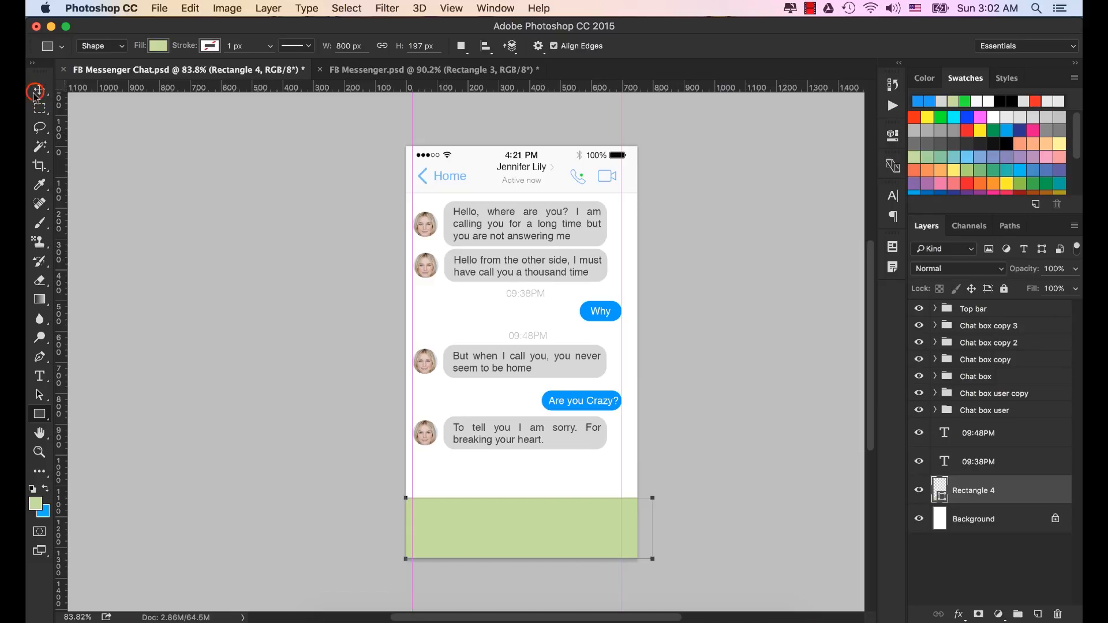
pyautogui.click(575, 519)
pyautogui.moveTo(575, 519); pyautogui.dragTo(571, 520)
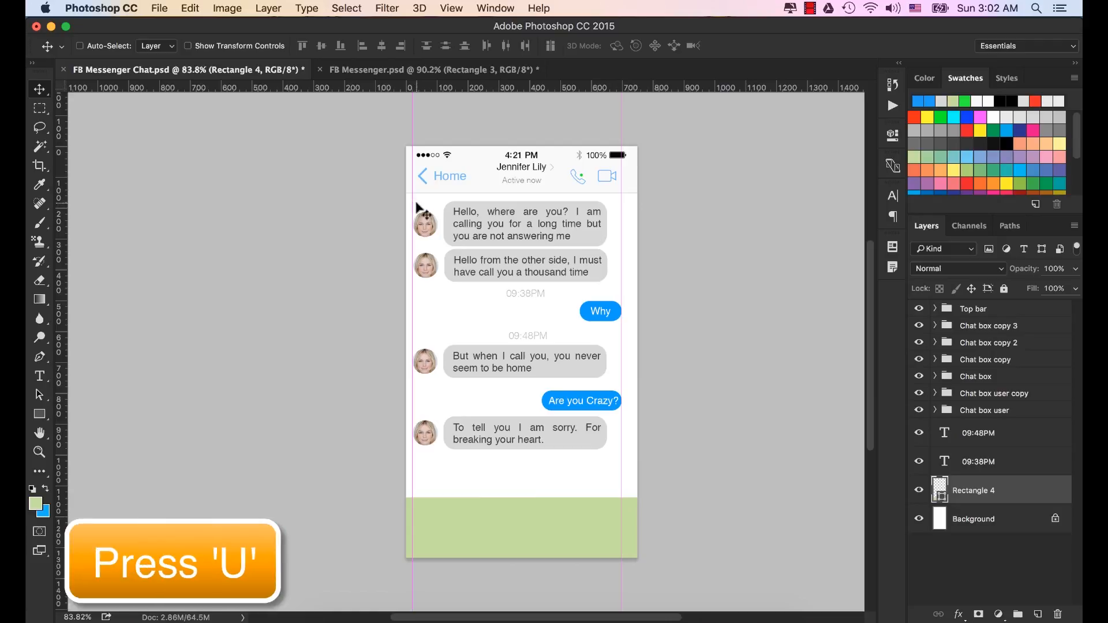
# Step: Change the rectangle's fill to white (ffffff)
pyautogui.press('u')
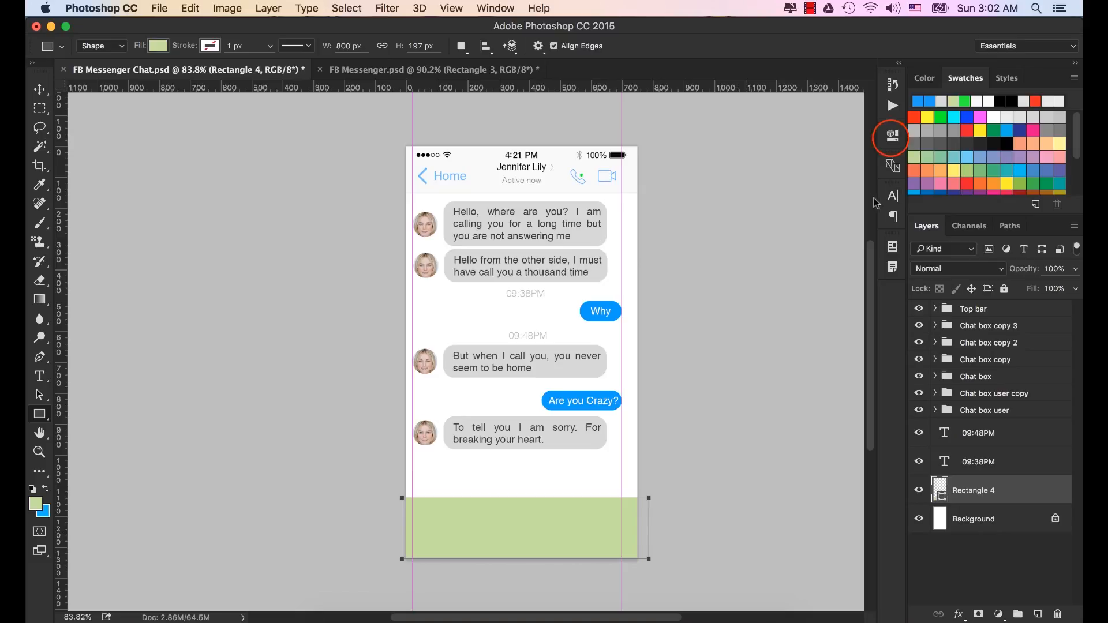
pyautogui.click(892, 136)
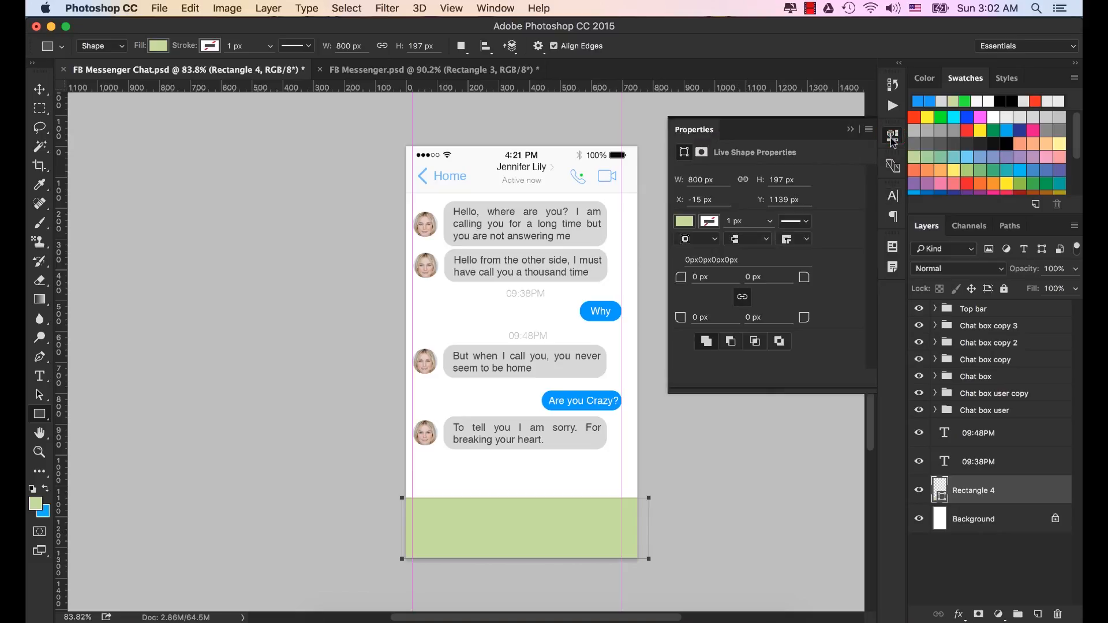
pyautogui.click(684, 221)
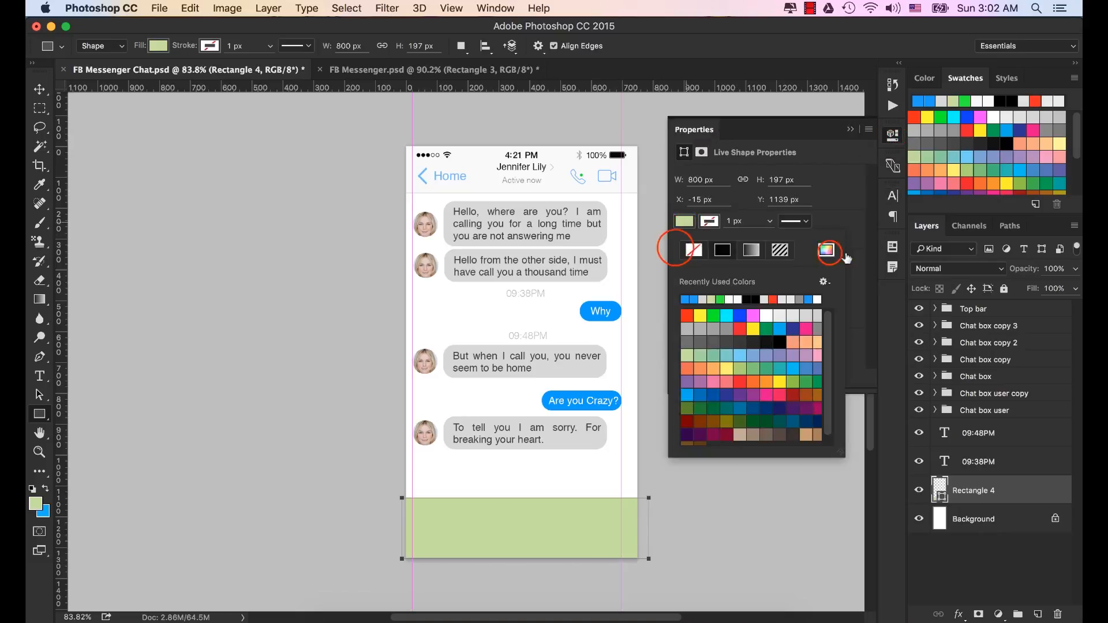
pyautogui.click(828, 251)
pyautogui.click(574, 197)
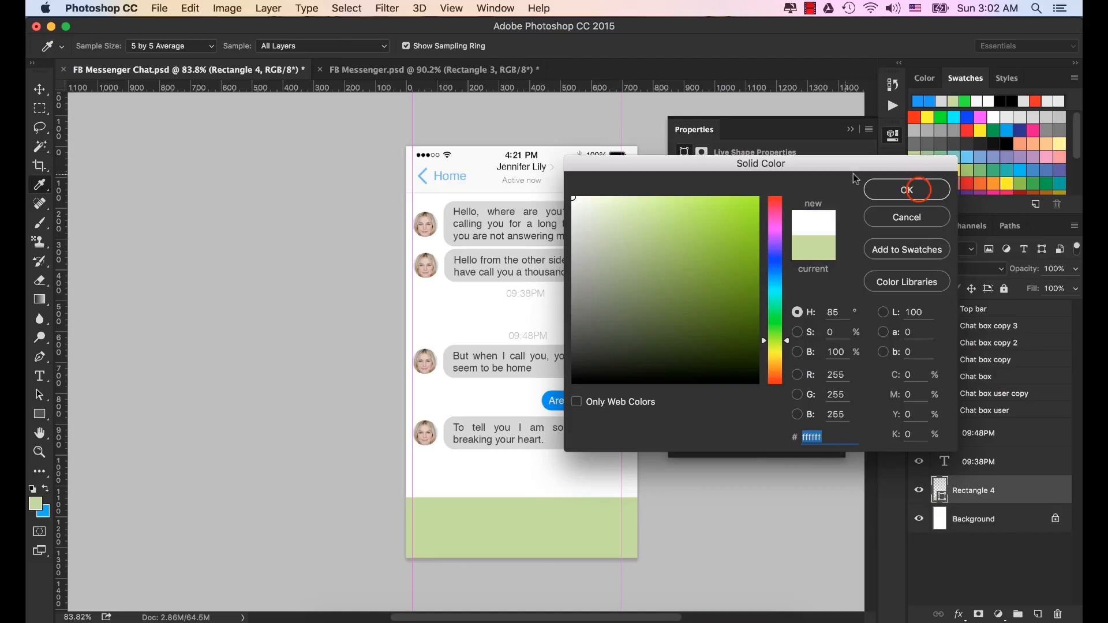
pyautogui.click(907, 190)
# Step: Give the white rectangle a gray stroke using one of the recently used colors
pyautogui.click(709, 221)
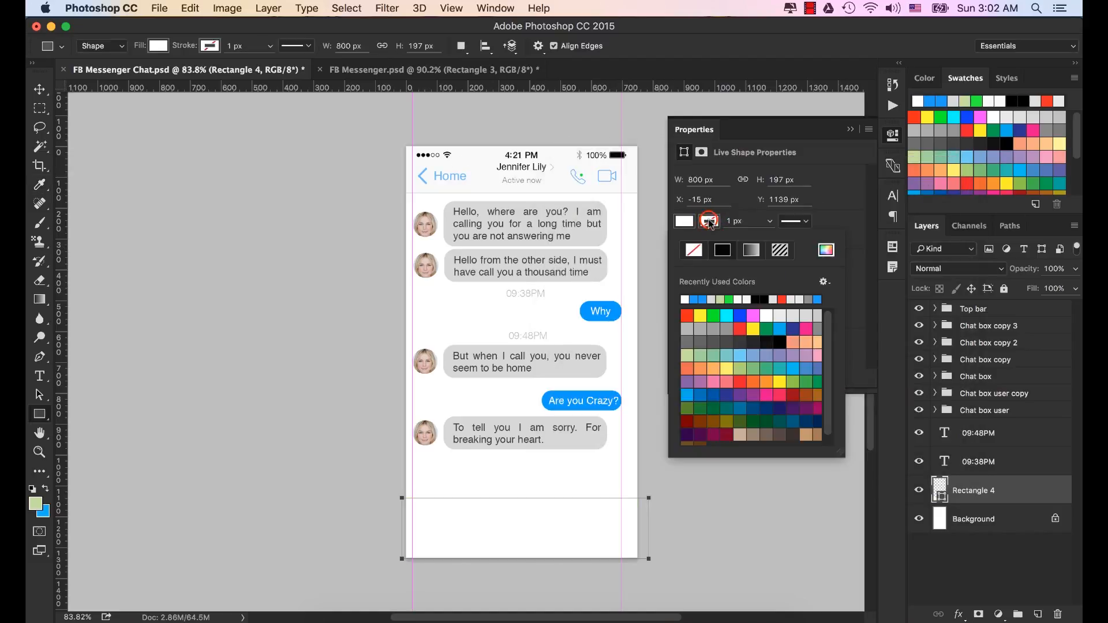
pyautogui.click(757, 299)
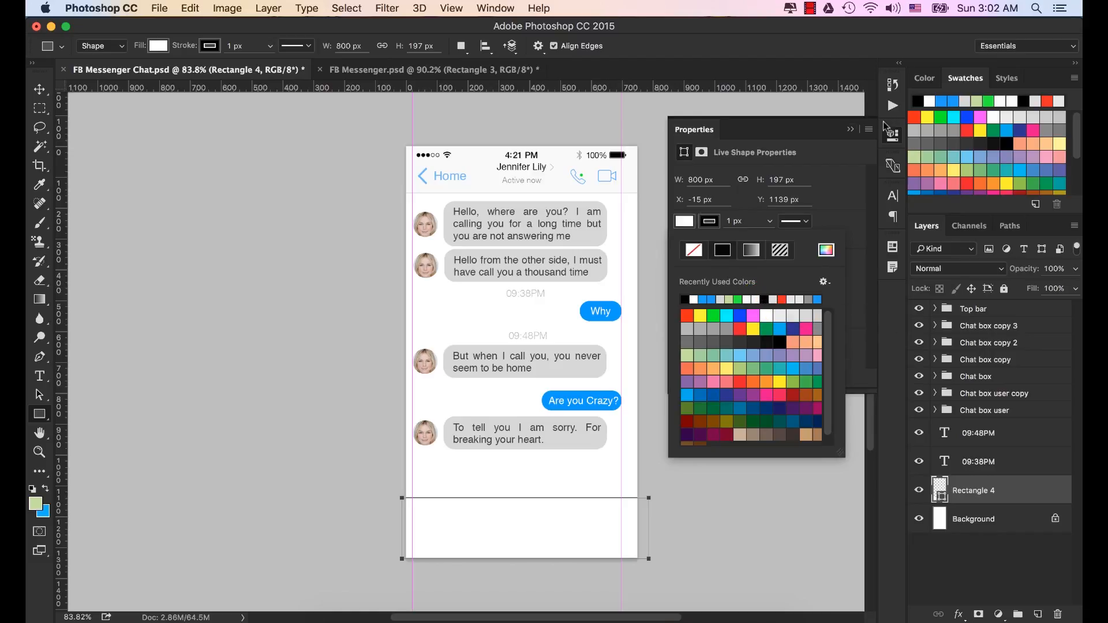
pyautogui.click(810, 301)
pyautogui.click(847, 130)
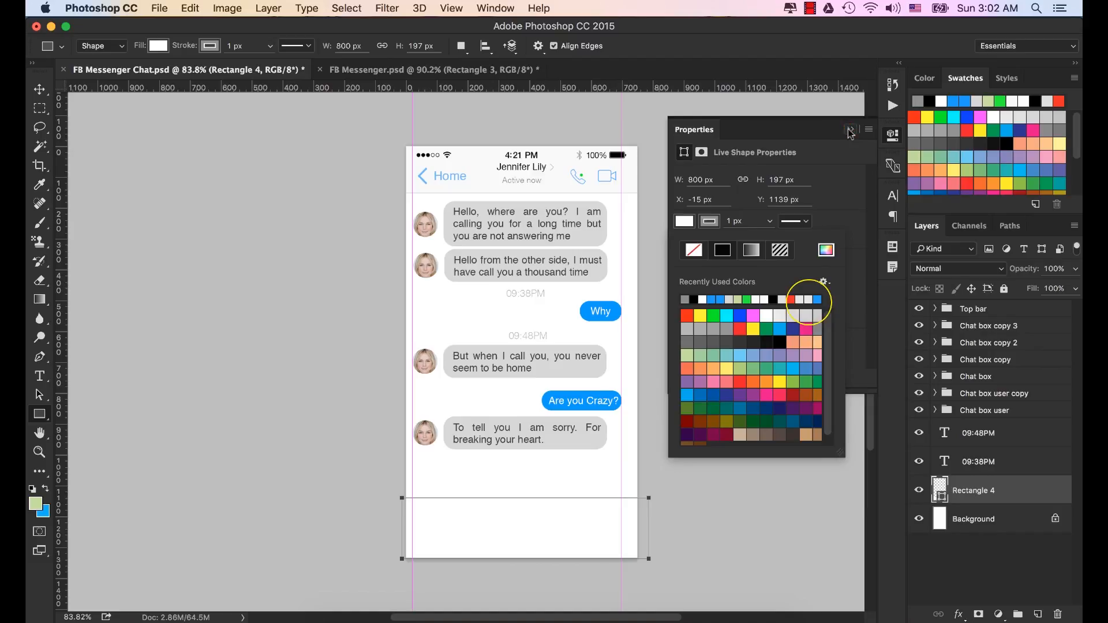
pyautogui.click(37, 91)
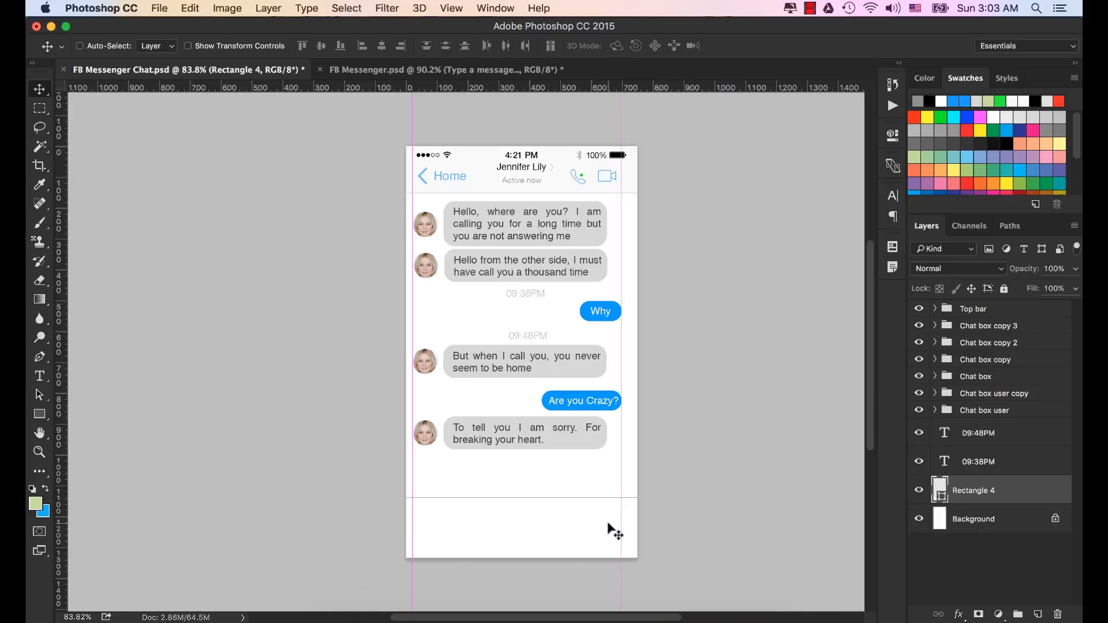
# Step: Add the text "Type a messege..." and place it just below the gray line of the message box
pyautogui.click(40, 379)
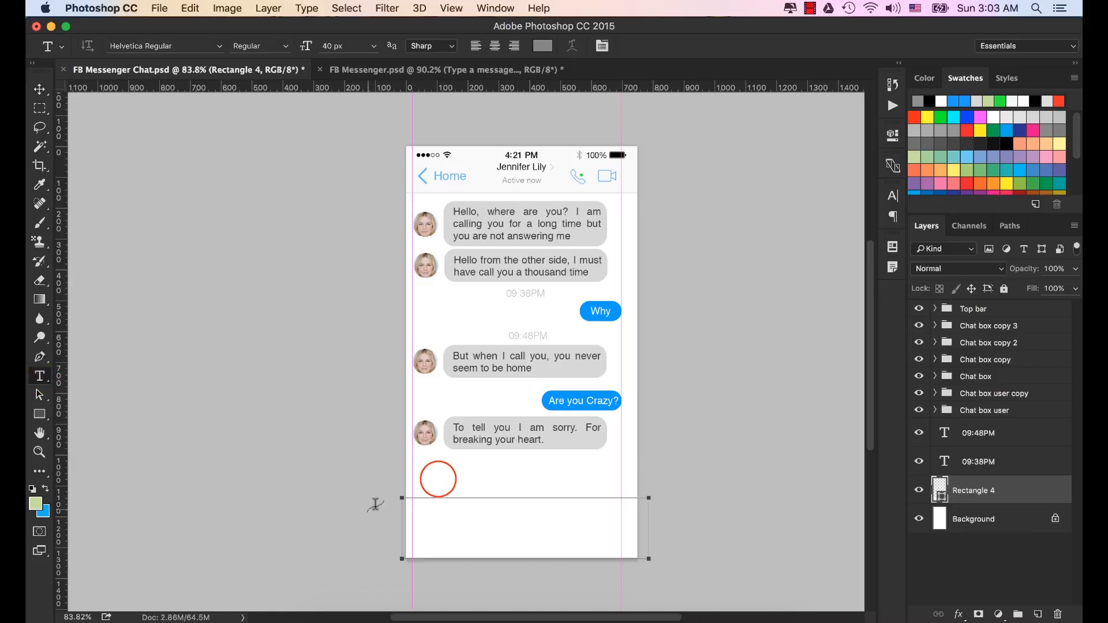
pyautogui.click(438, 477)
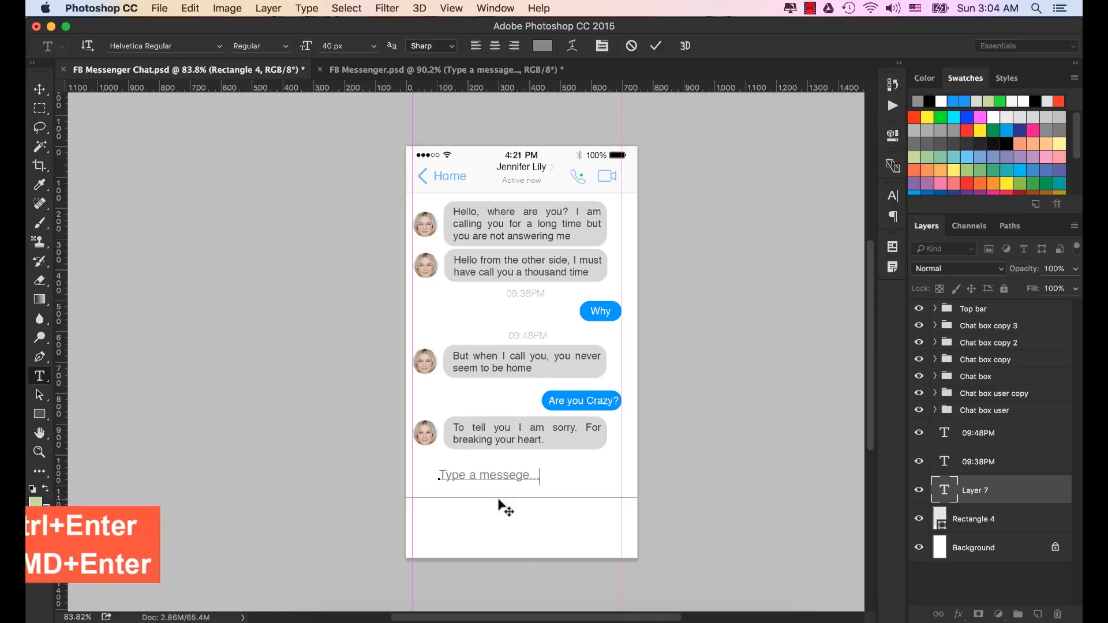
pyautogui.press('super+Return')
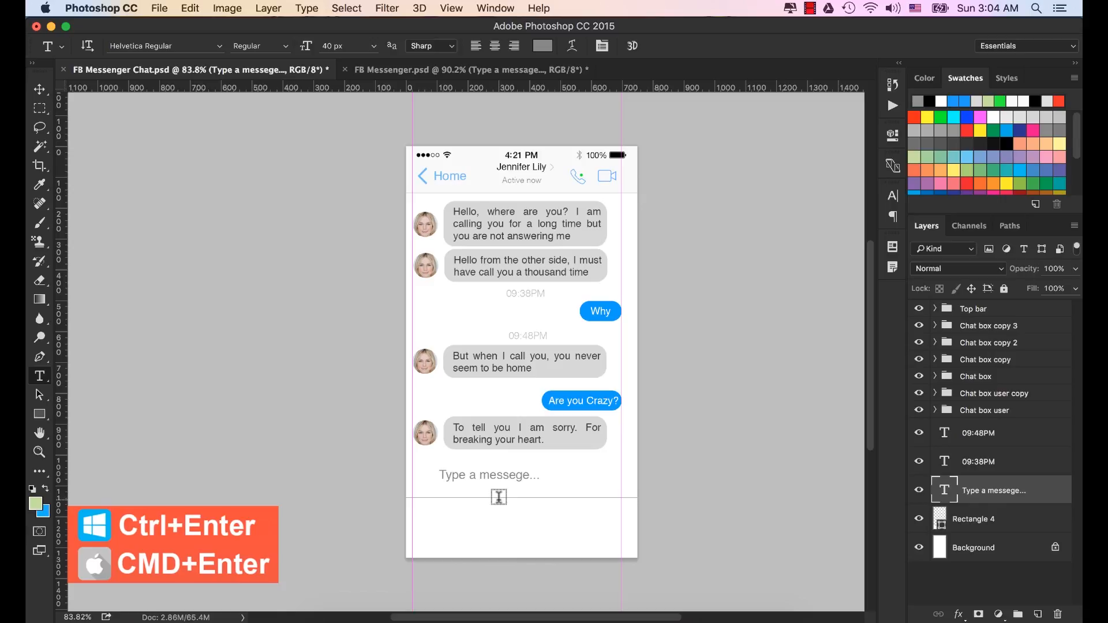
pyautogui.click(40, 90)
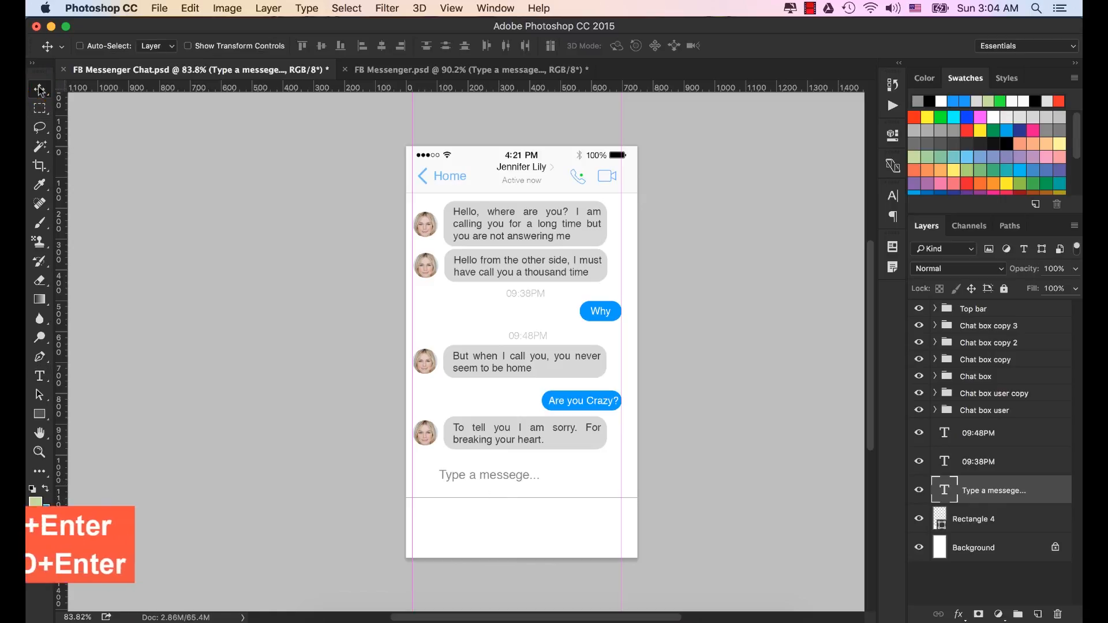
pyautogui.moveTo(493, 477); pyautogui.dragTo(500, 514)
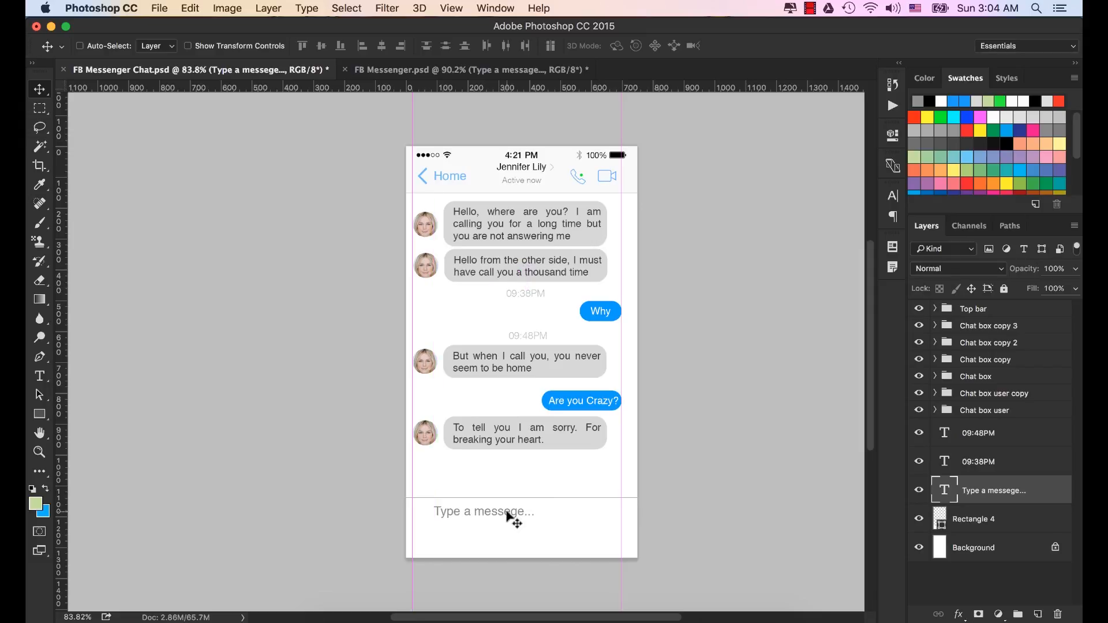
# Step: Check the font, size and color settings of the "Type a messege..." text
pyautogui.click(893, 196)
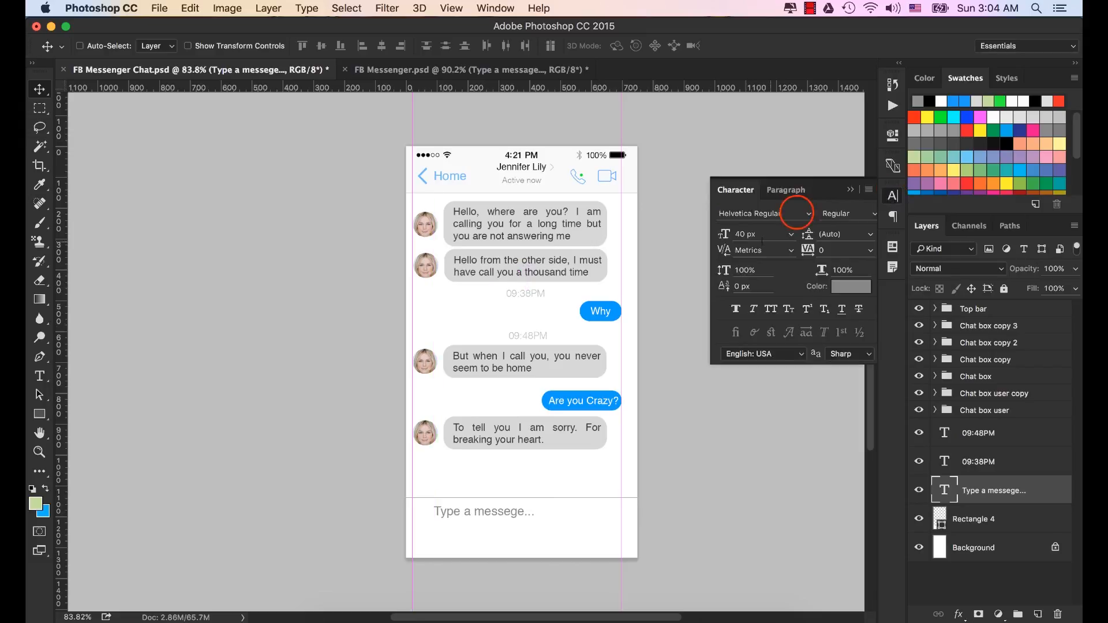
pyautogui.click(797, 213)
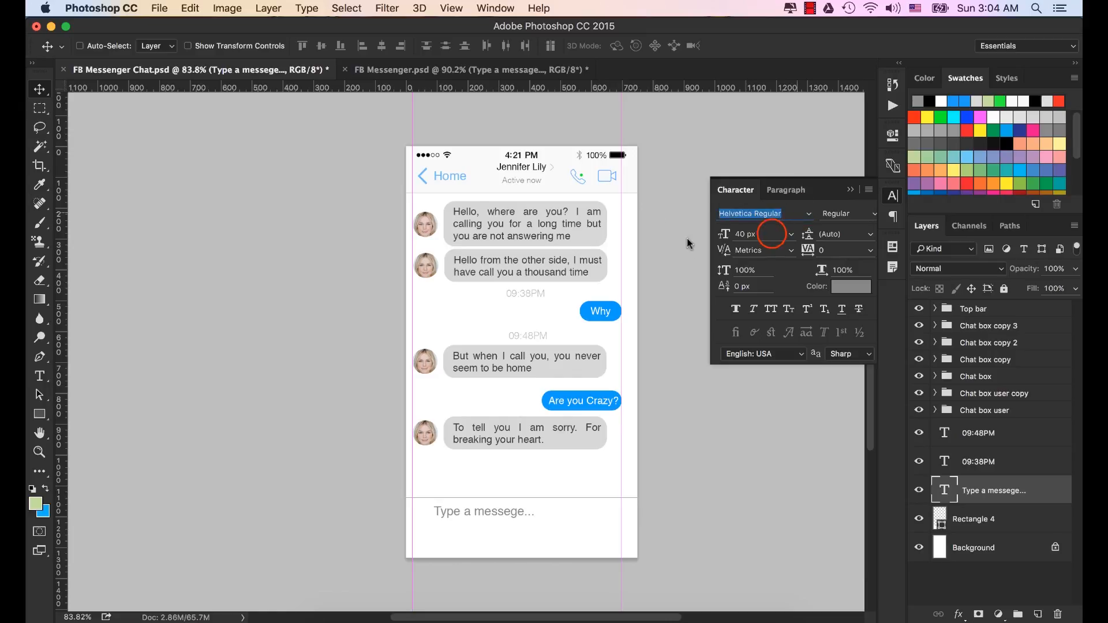
pyautogui.click(851, 287)
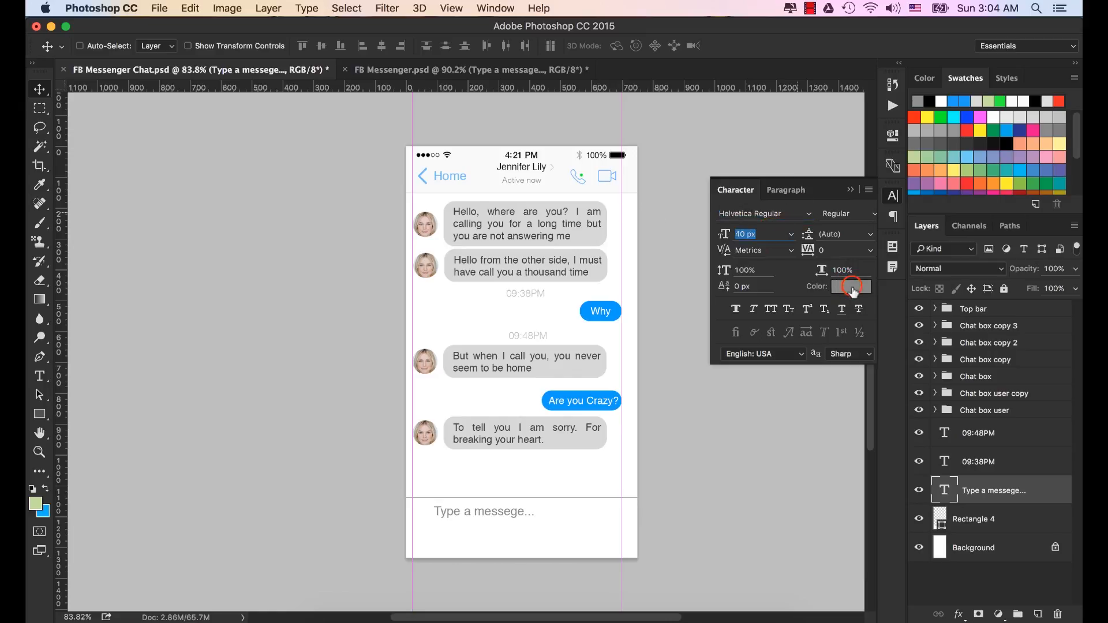
pyautogui.moveTo(854, 439); pyautogui.dragTo(777, 433)
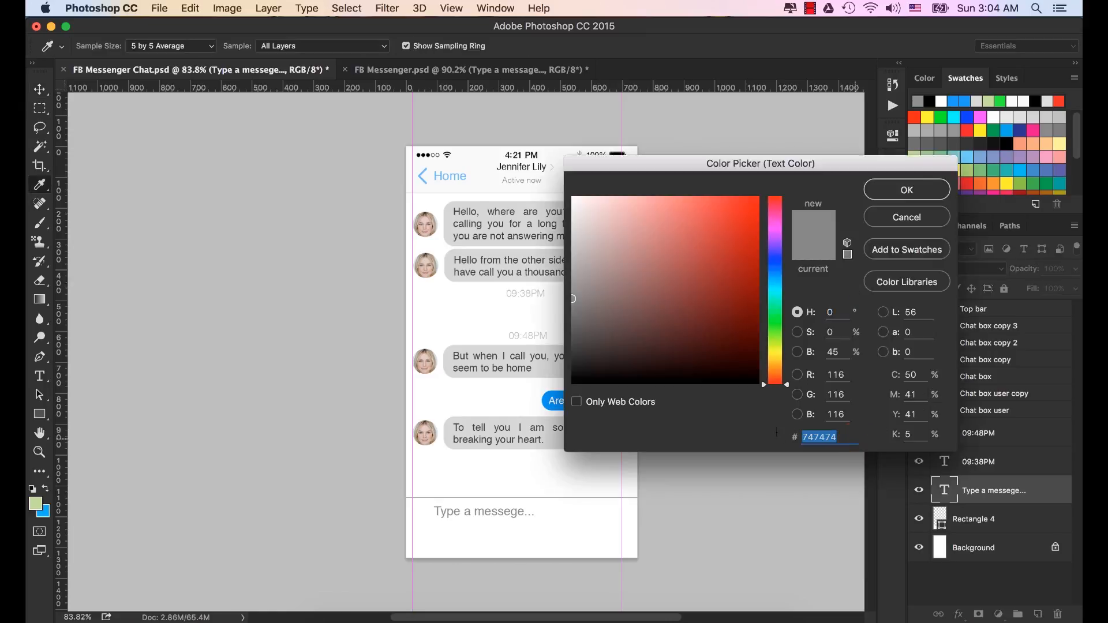
pyautogui.click(907, 189)
# Step: Lower the opacity of the "Type a messege..." layer to 40%
pyautogui.click(1025, 269)
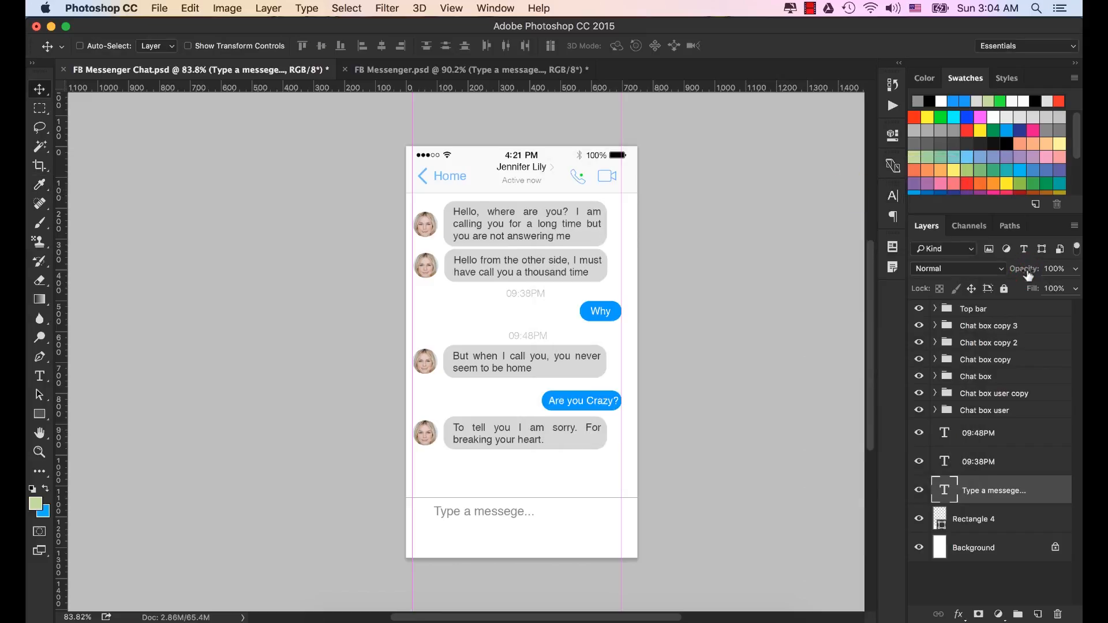
pyautogui.moveTo(1027, 275); pyautogui.dragTo(1020, 274)
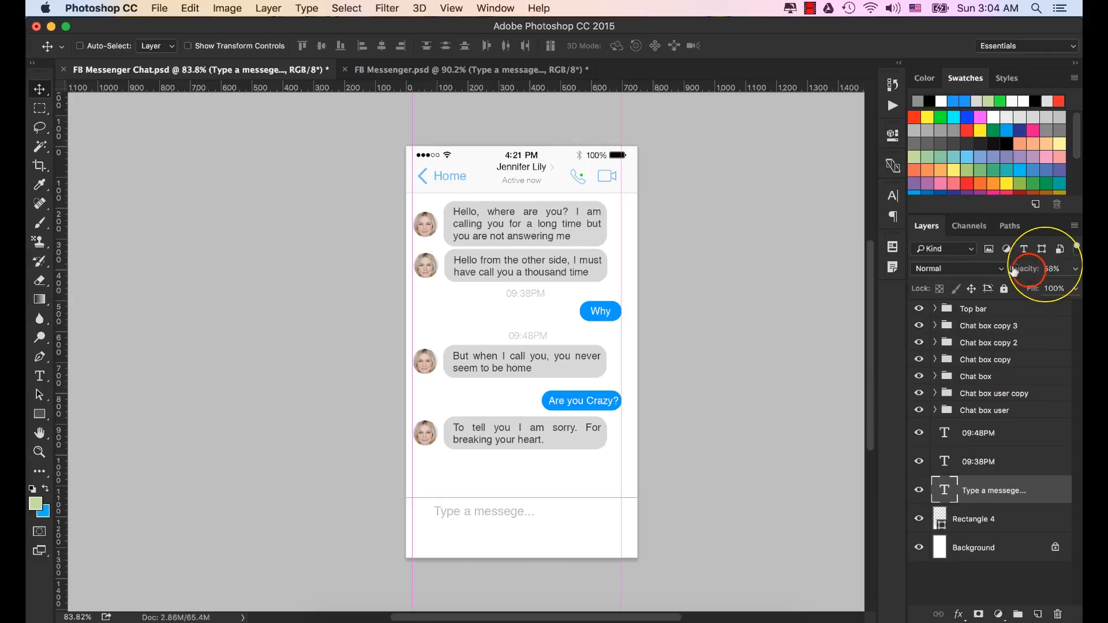
pyautogui.moveTo(1029, 275); pyautogui.dragTo(1022, 276)
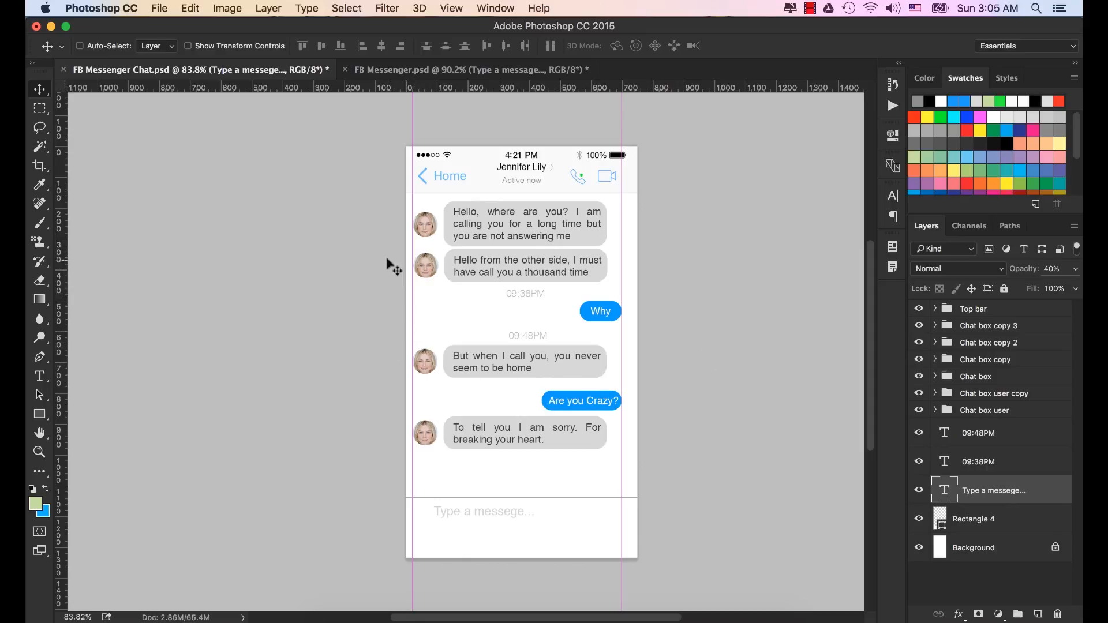
# Step: Clear the existing guides and create a guide layout with 8 columns, a 0 px gutter and no margin
pyautogui.click(451, 9)
pyautogui.click(484, 358)
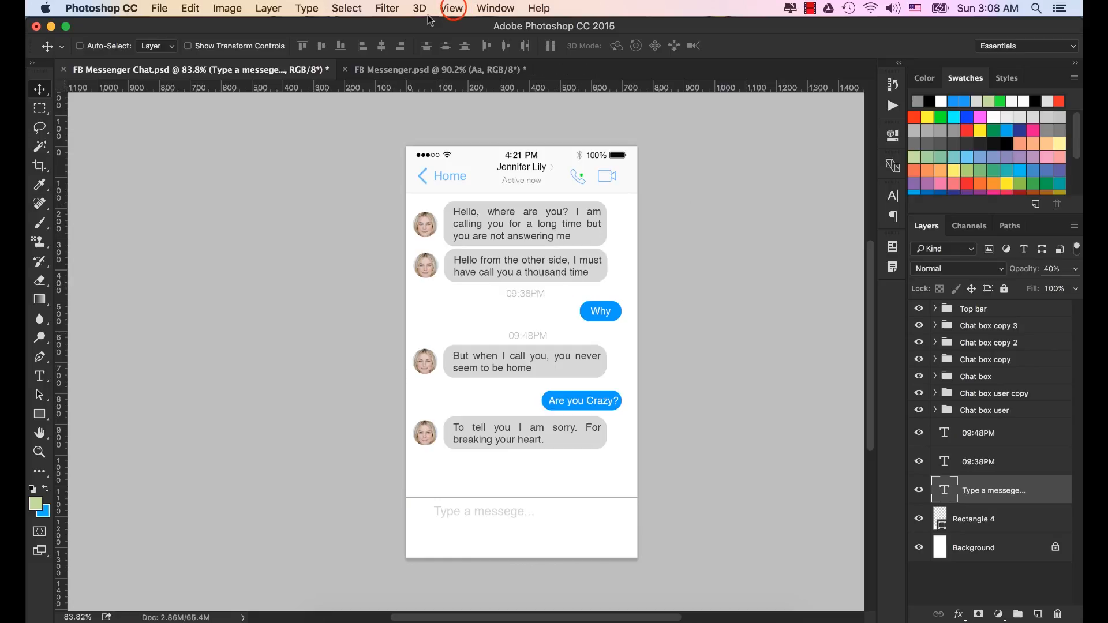
pyautogui.click(453, 9)
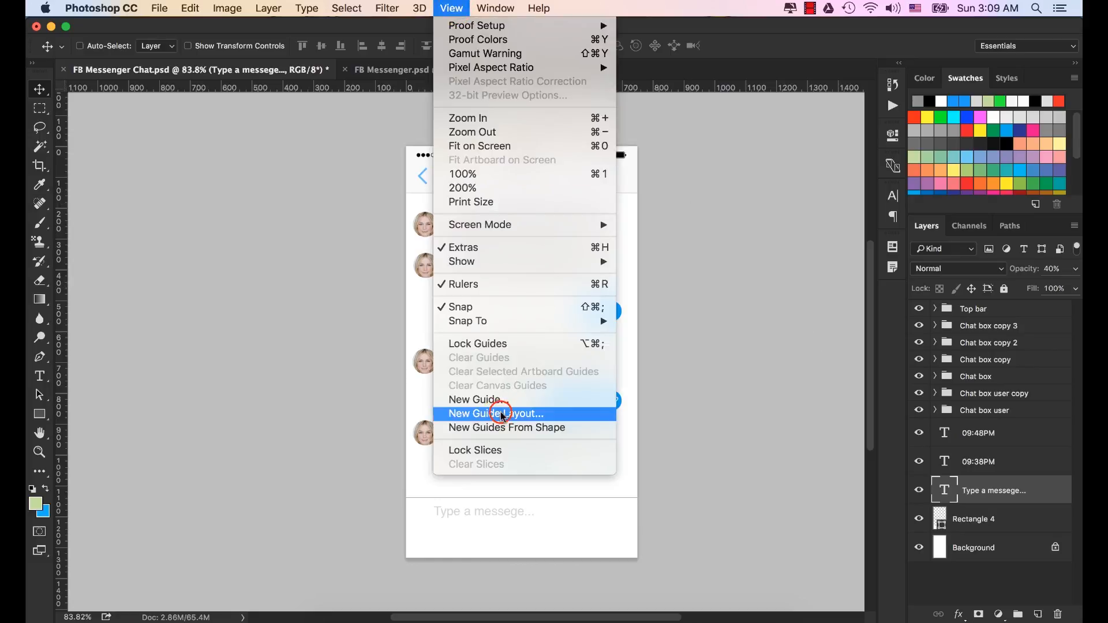
pyautogui.click(500, 414)
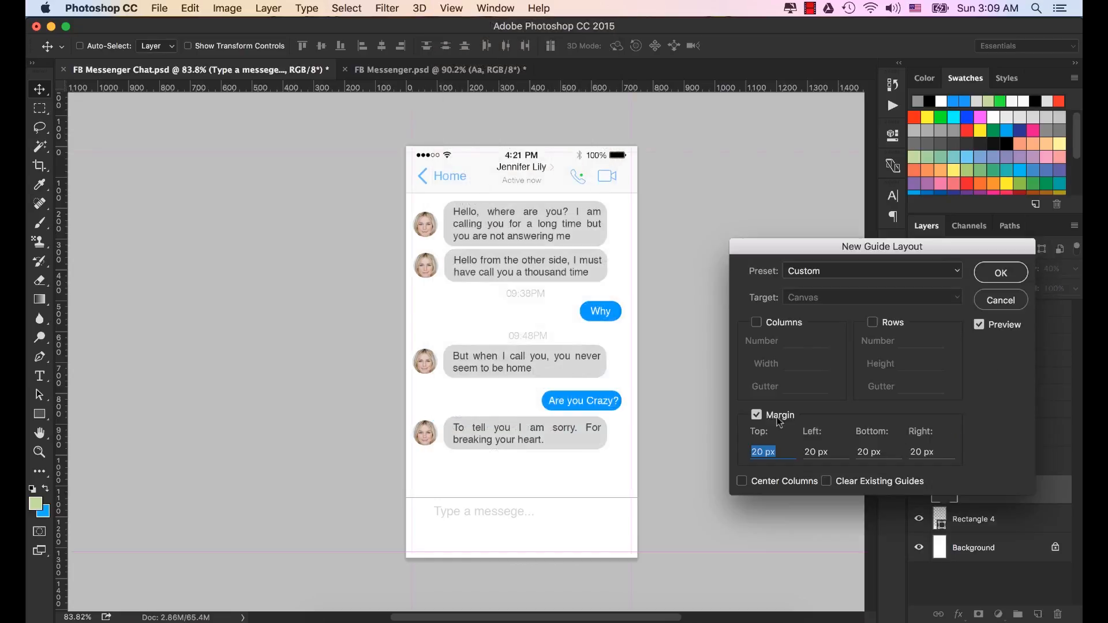
pyautogui.click(755, 414)
pyautogui.click(756, 321)
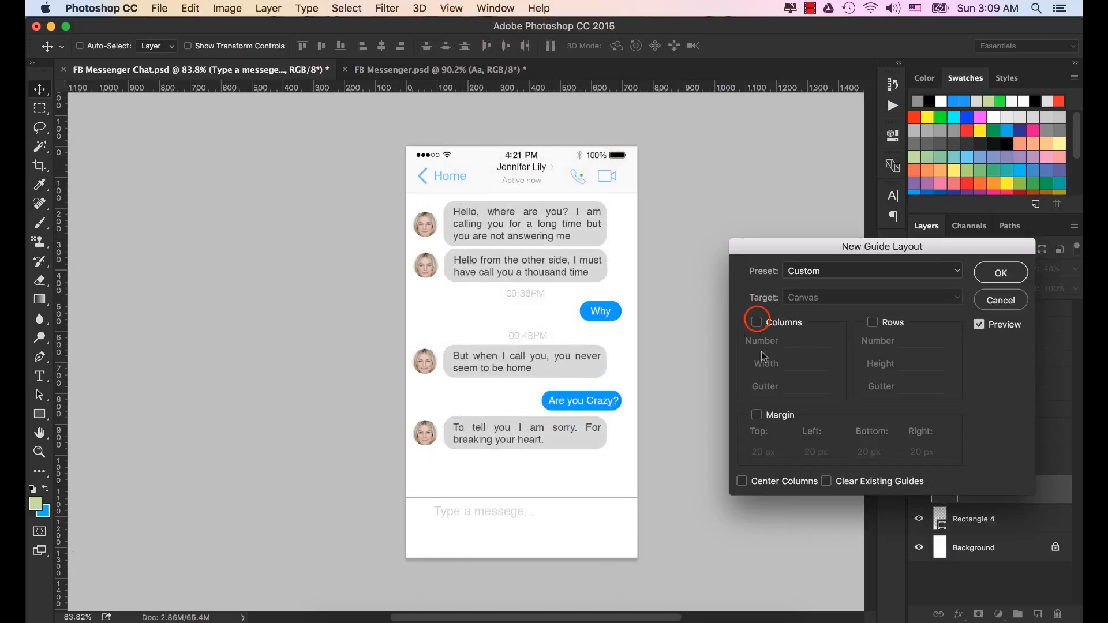
pyautogui.click(756, 322)
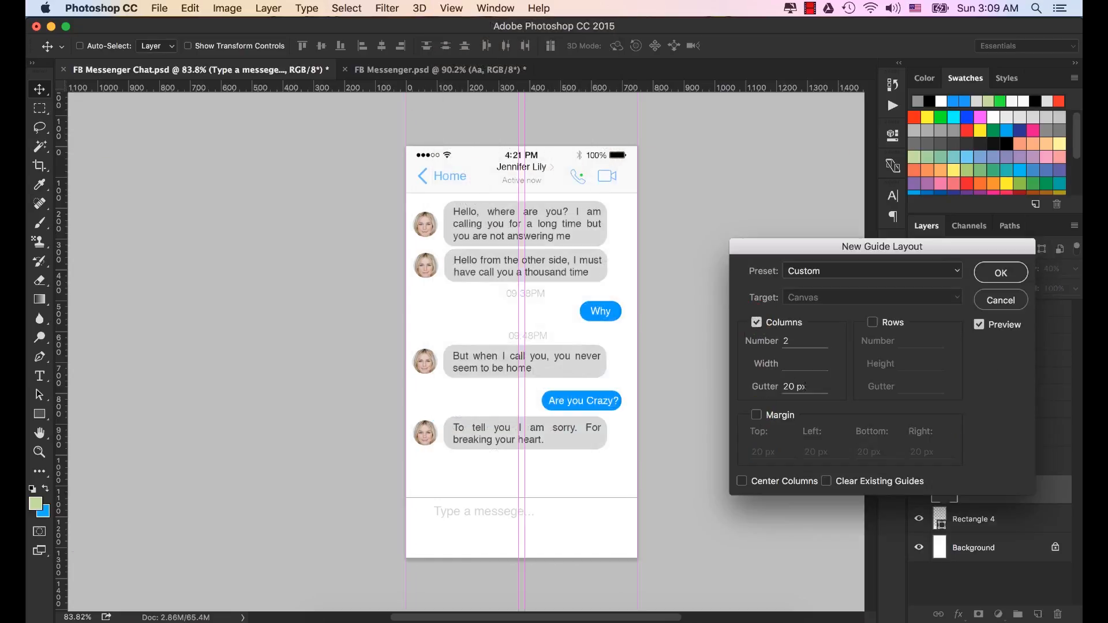
pyautogui.moveTo(761, 385); pyautogui.dragTo(736, 392)
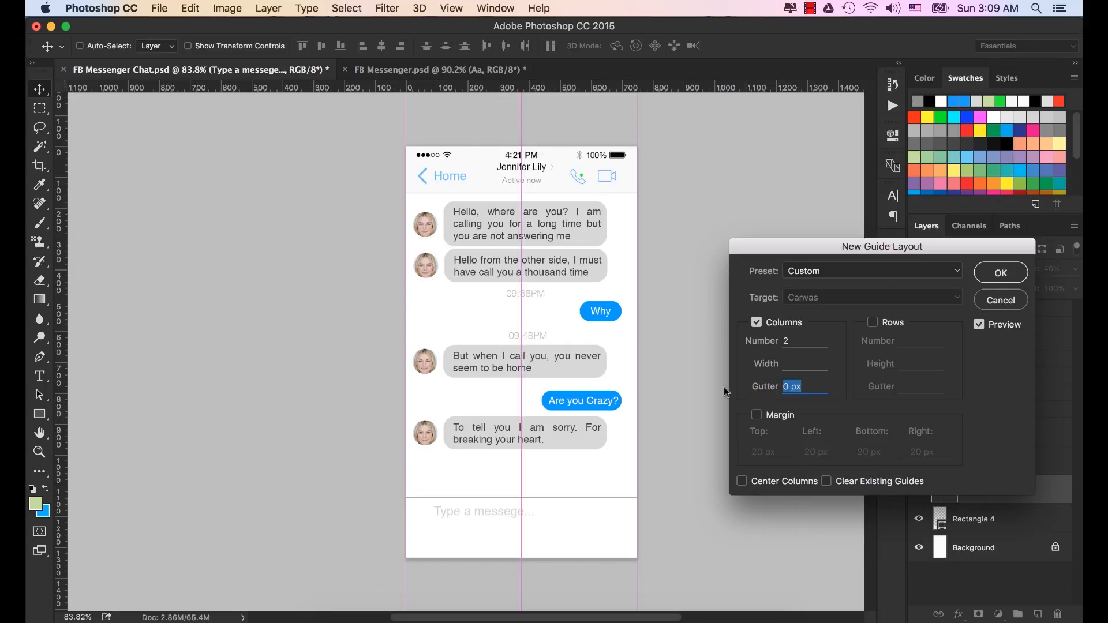
pyautogui.click(800, 339)
pyautogui.write('8')
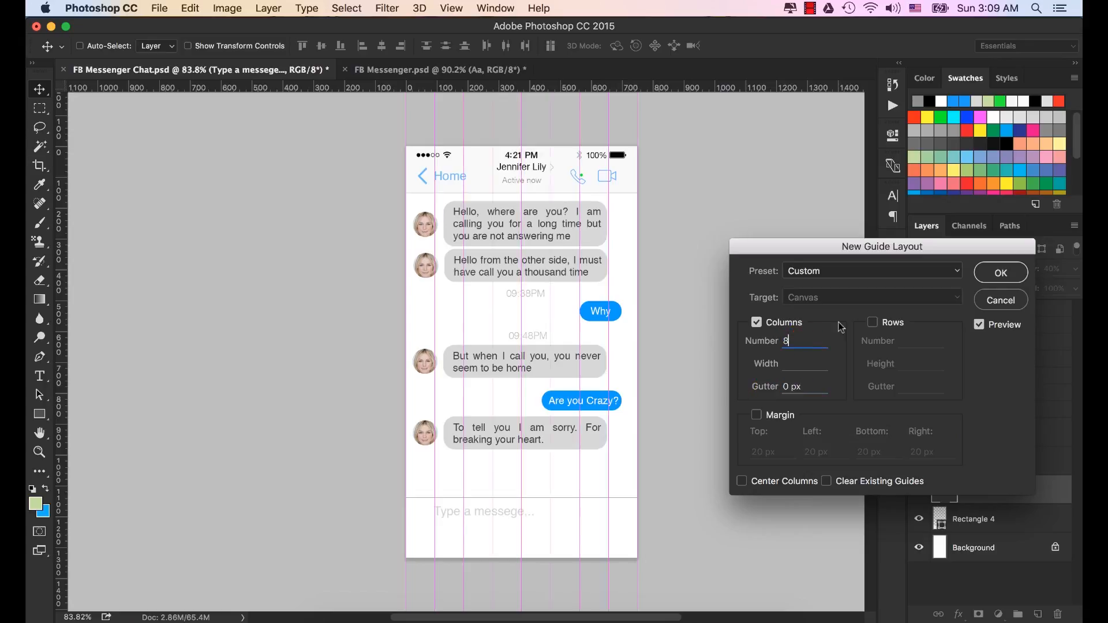
pyautogui.click(998, 273)
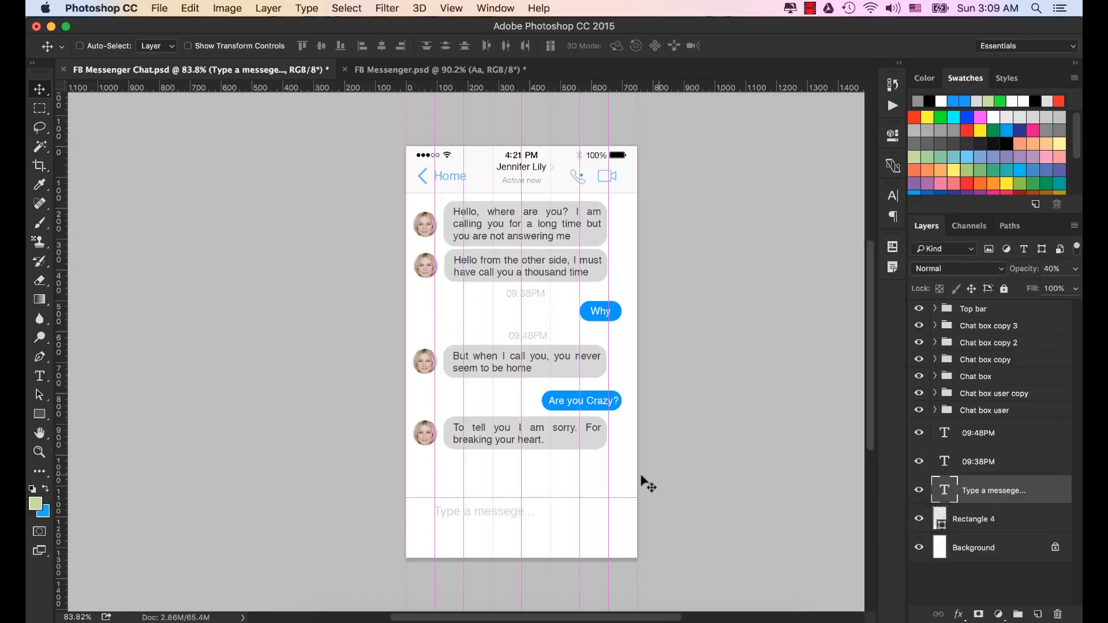
# Step: Add the text "Aa" near the lower edge of the message box, below the "Type a messege..." placeholder
pyautogui.scroll(5, 542, 485)
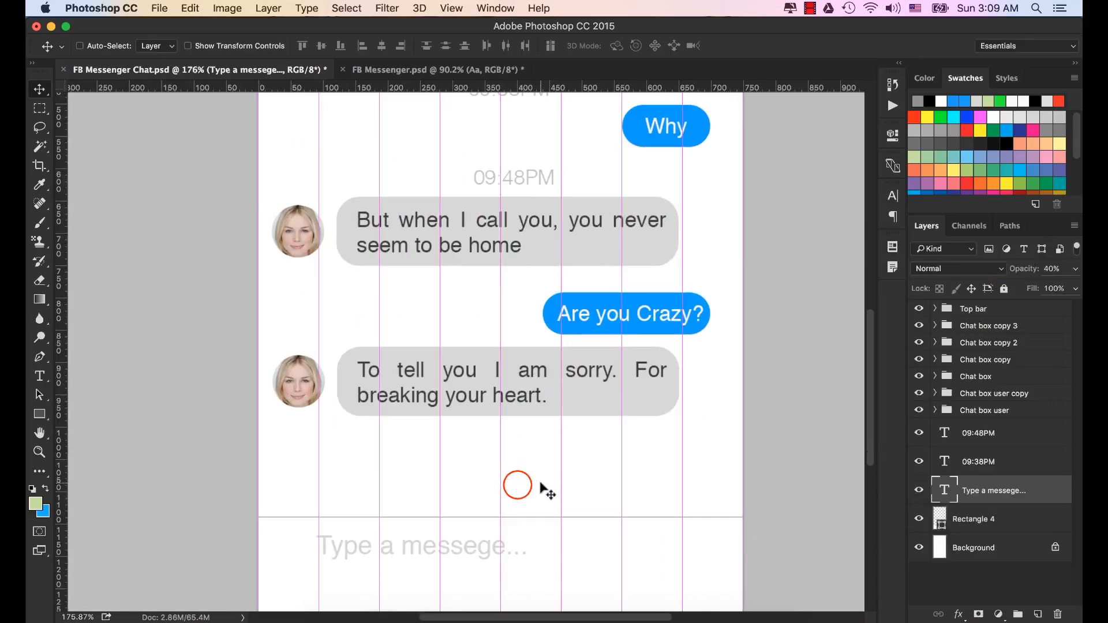
pyautogui.moveTo(517, 485); pyautogui.dragTo(512, 339)
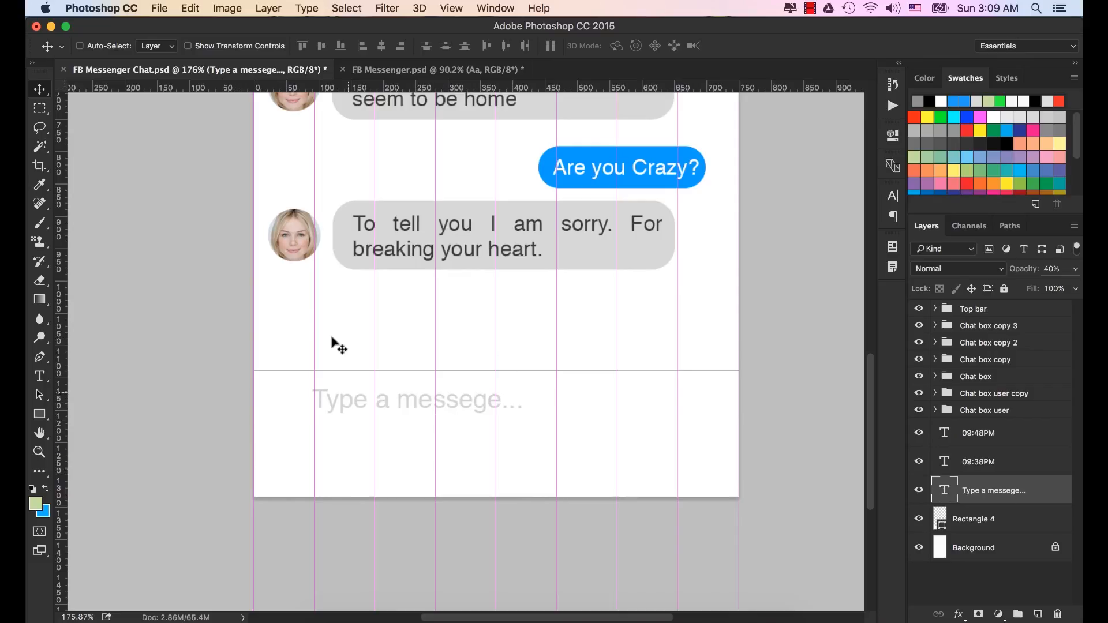
pyautogui.click(41, 377)
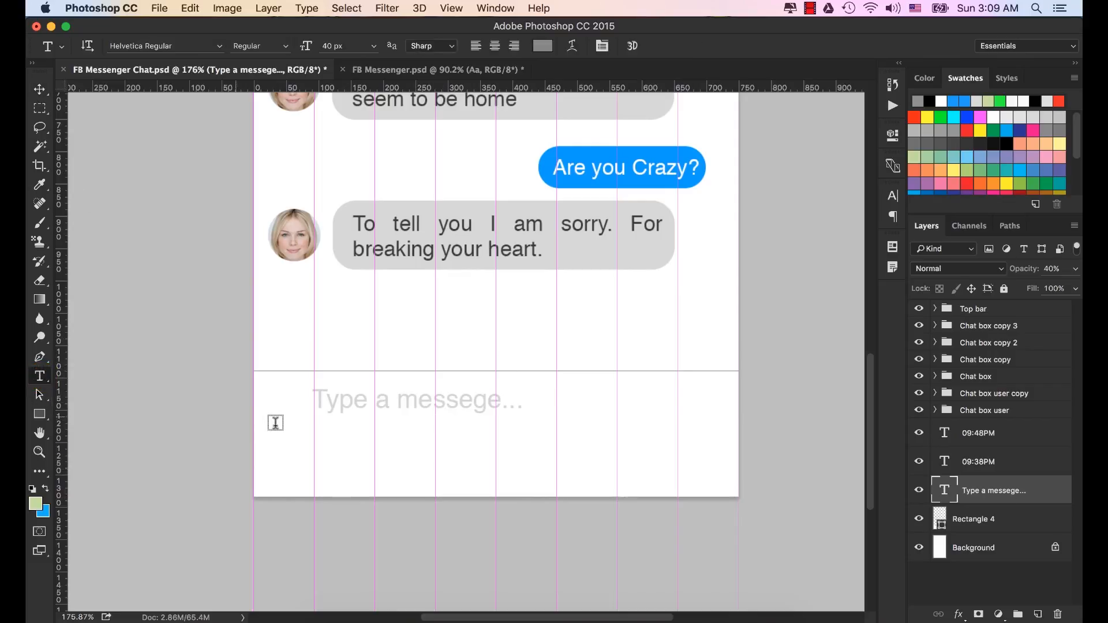
pyautogui.click(303, 462)
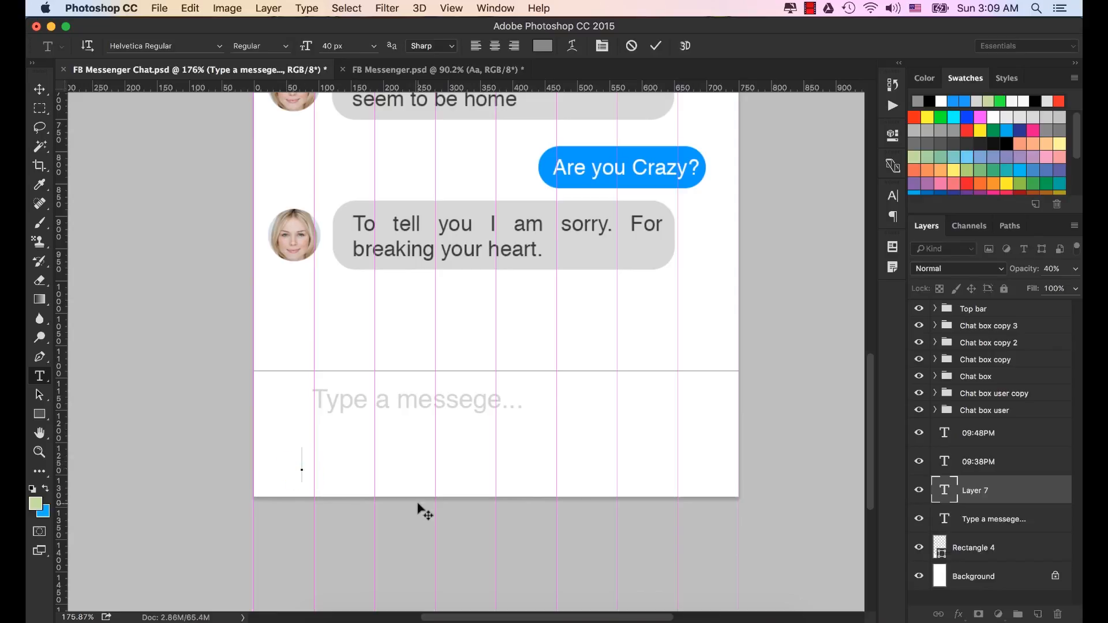
pyautogui.write('Aa')
pyautogui.press('super+Return')
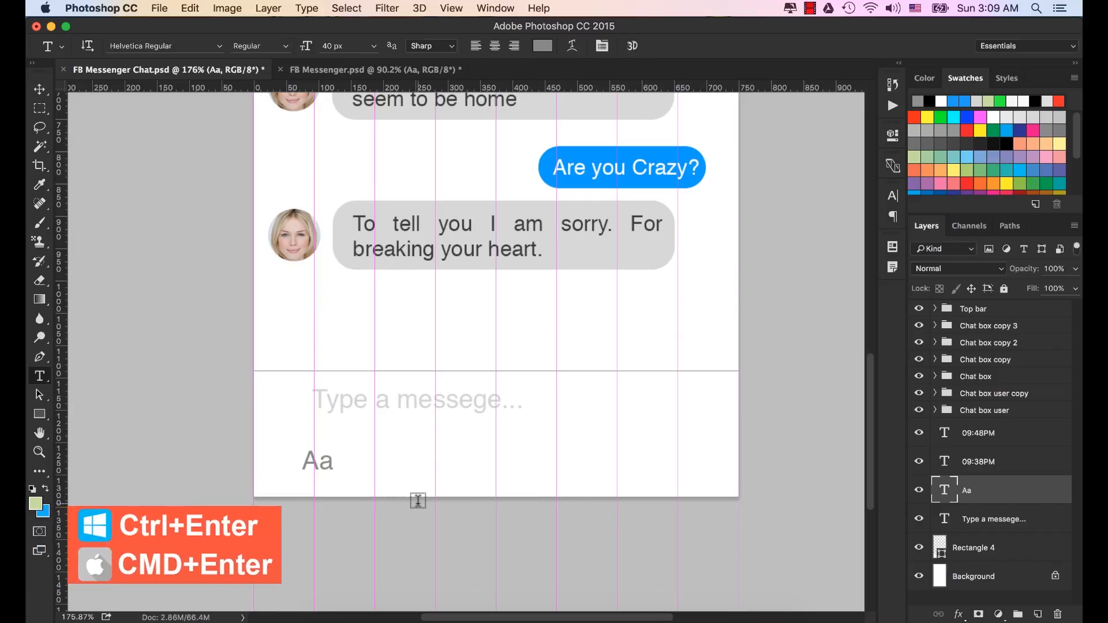
# Step: Set the color of the "Aa" text to #a8a8a8
pyautogui.click(893, 195)
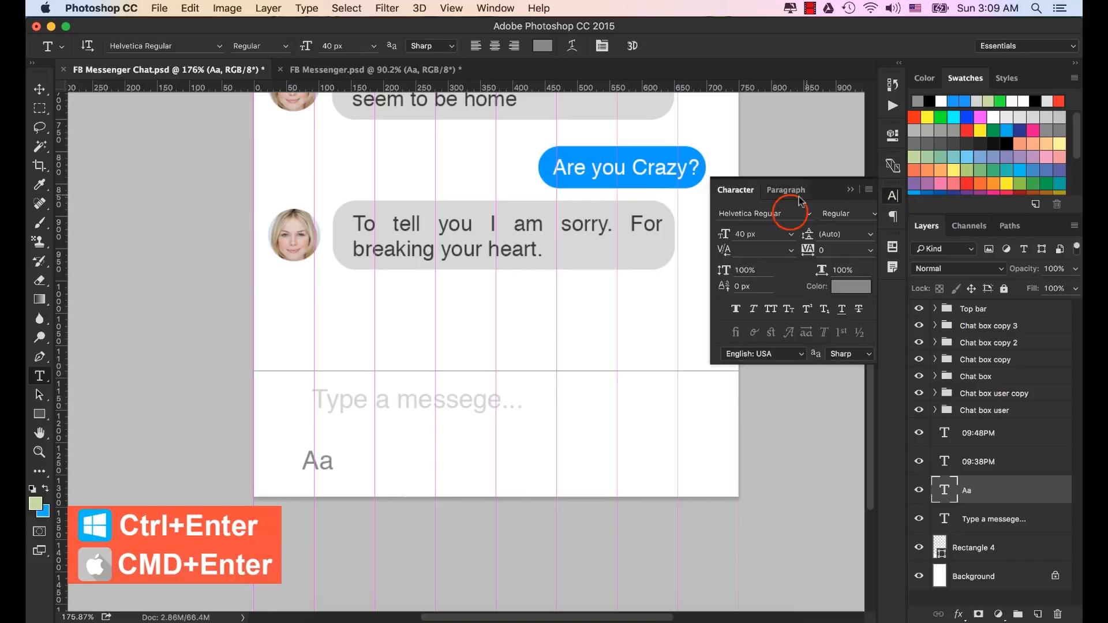
pyautogui.click(789, 212)
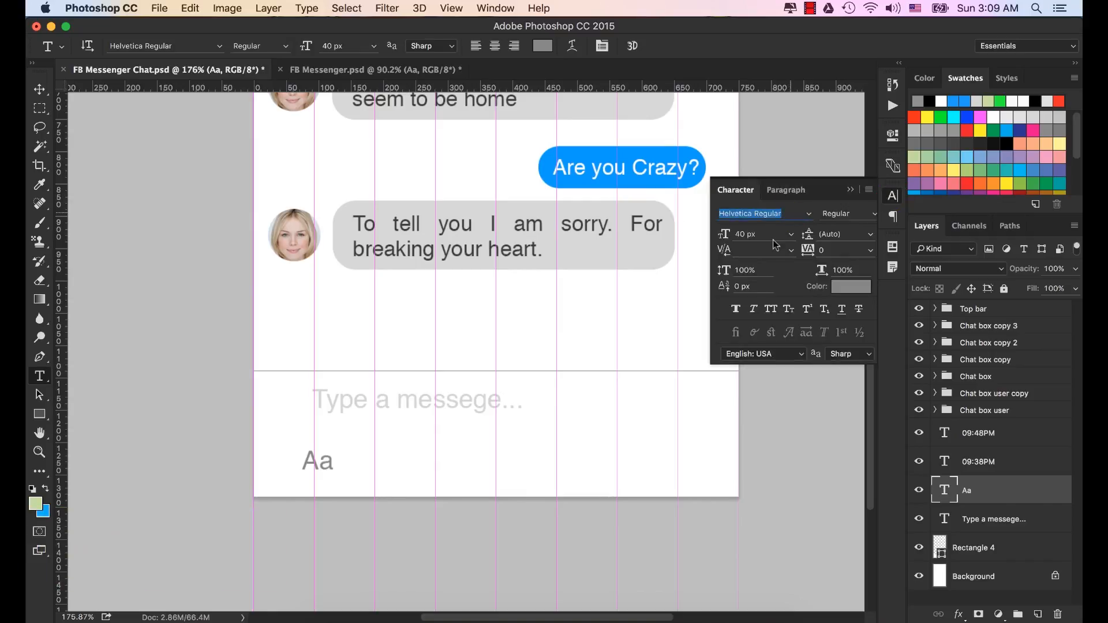
pyautogui.click(770, 233)
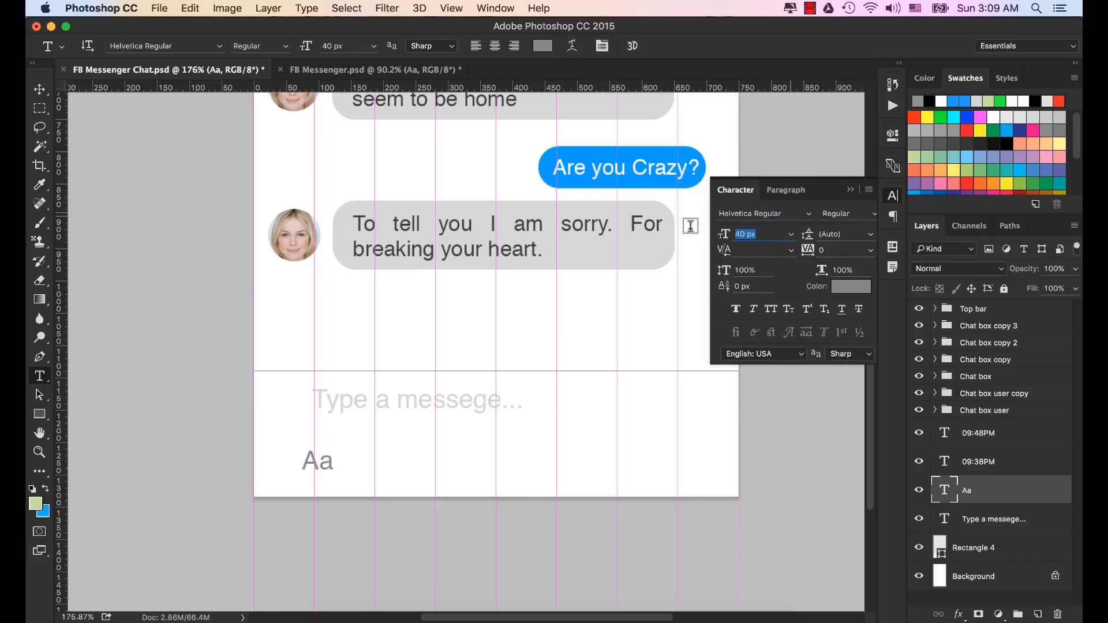
pyautogui.click(845, 287)
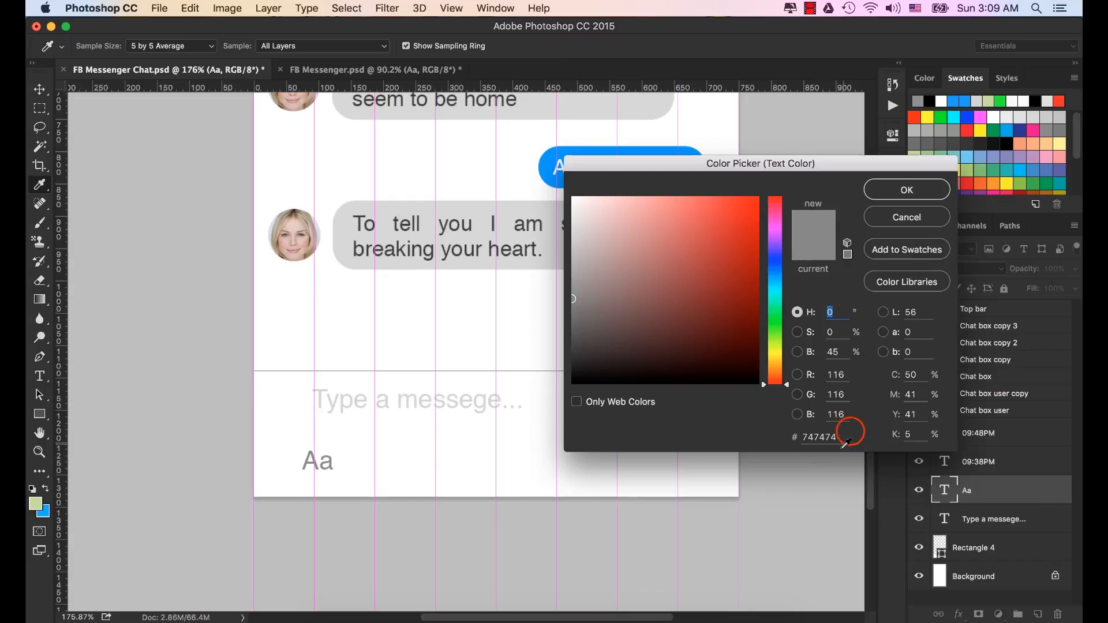
pyautogui.click(850, 431)
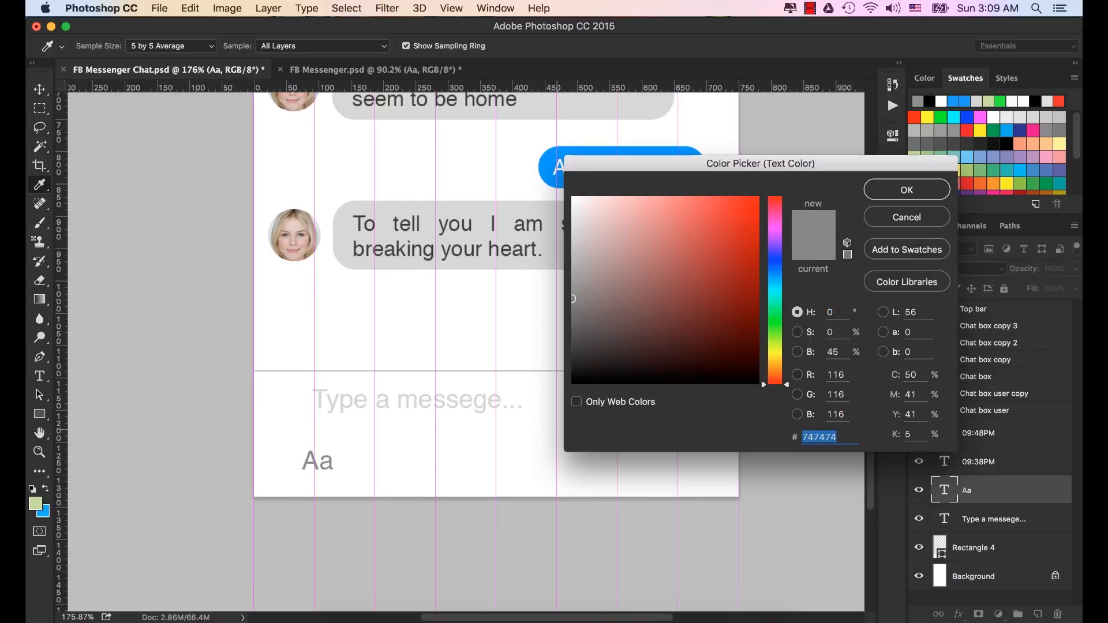
pyautogui.write('a8a8a')
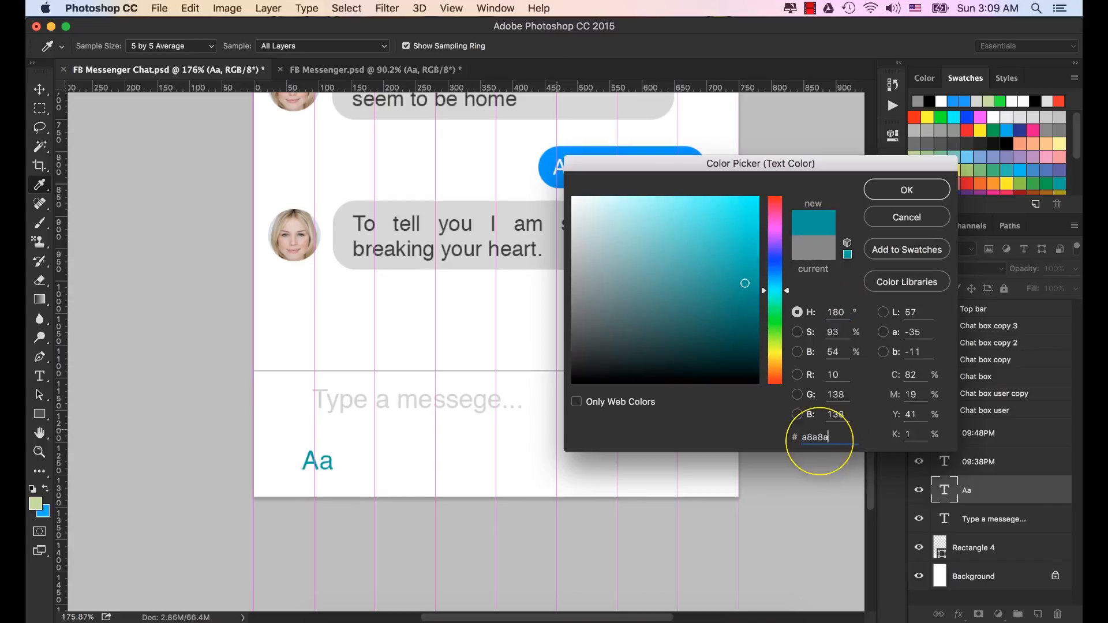
pyautogui.write('8')
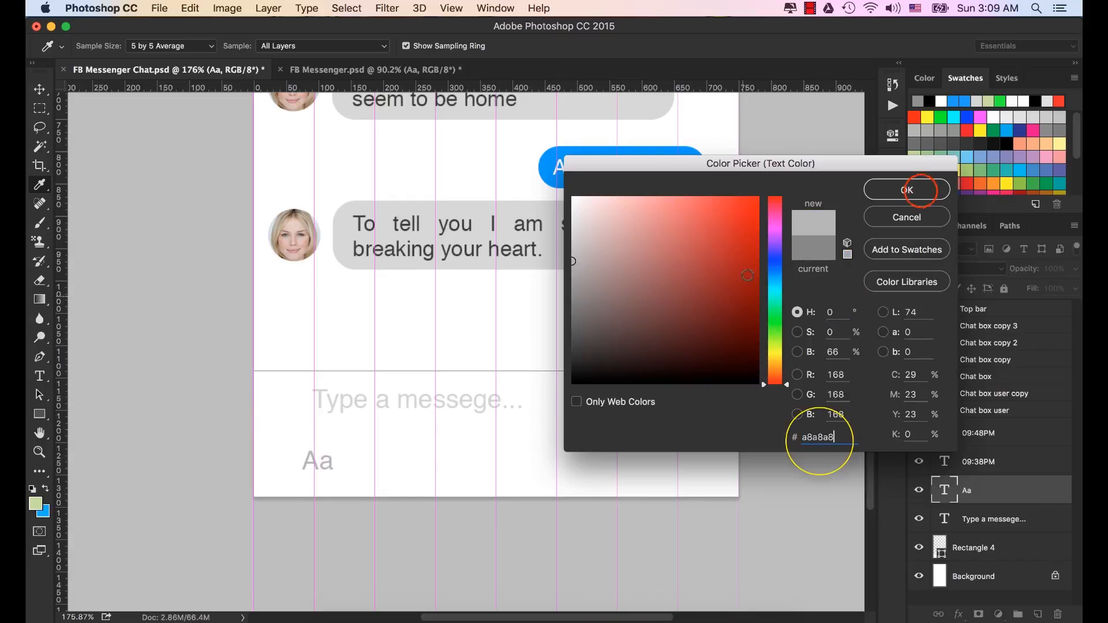
pyautogui.click(917, 190)
pyautogui.click(850, 191)
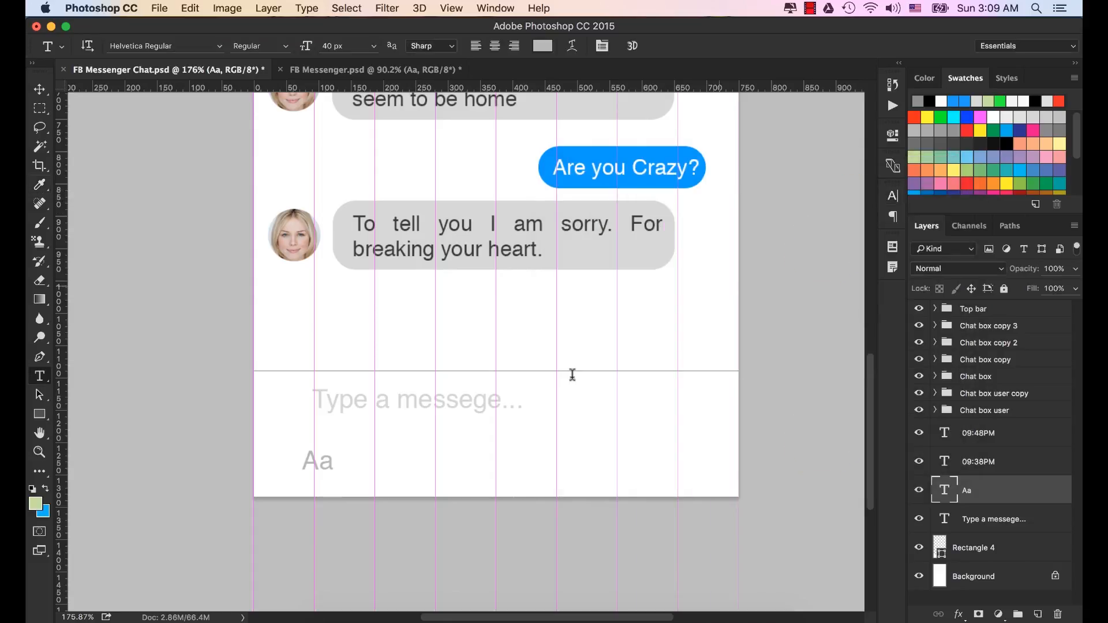
# Step: Set the font size of the "Aa" text to 47 px
pyautogui.scroll(-3, 514, 319)
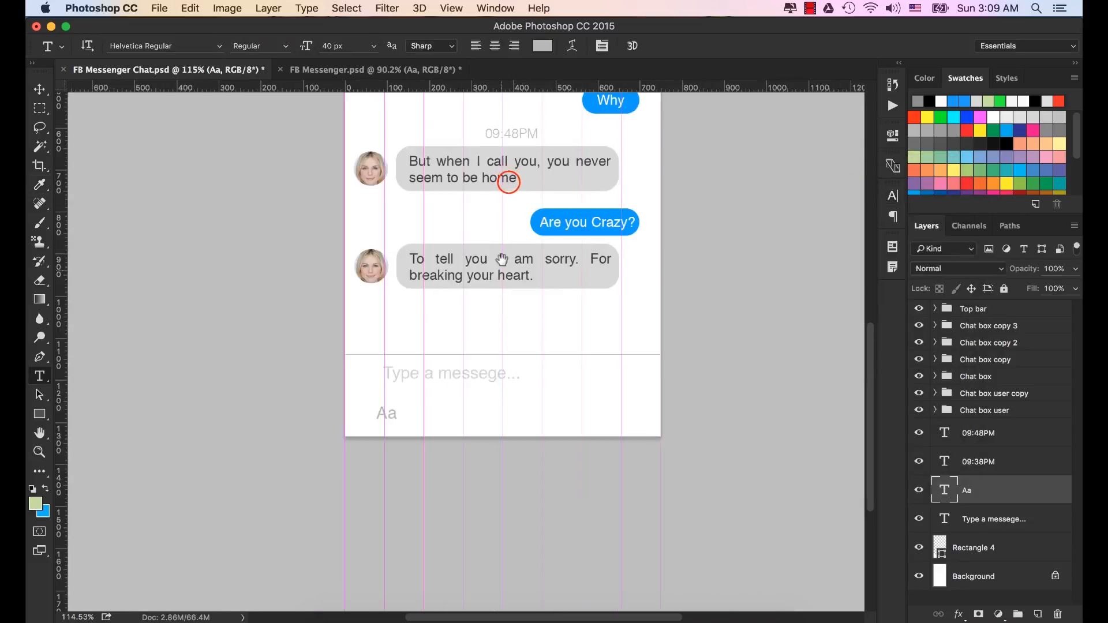
pyautogui.moveTo(507, 183); pyautogui.dragTo(475, 331)
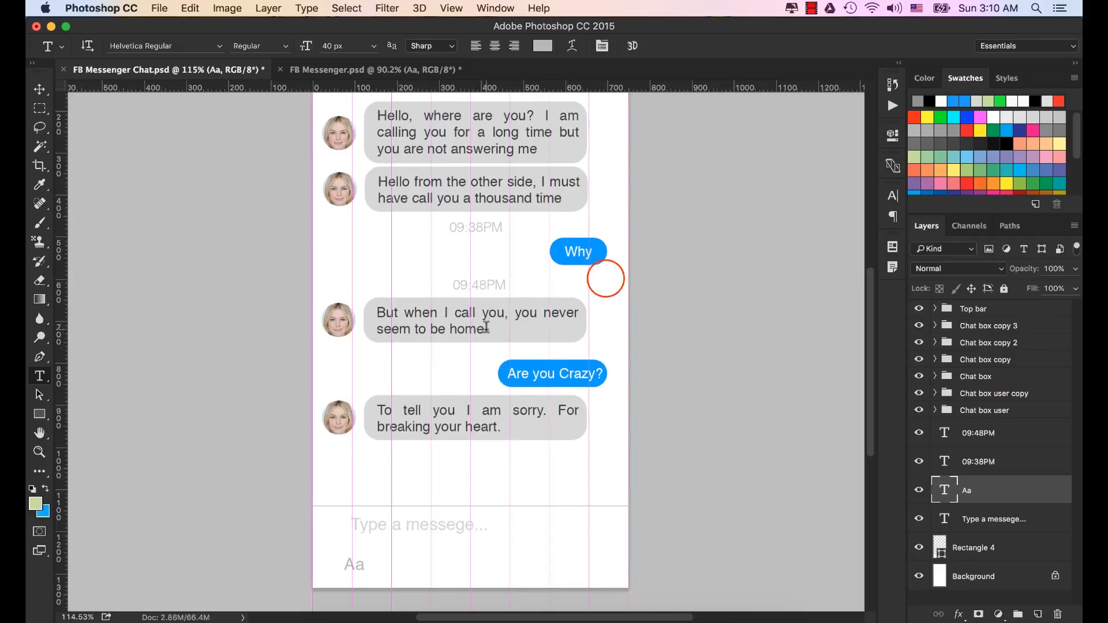
pyautogui.click(892, 196)
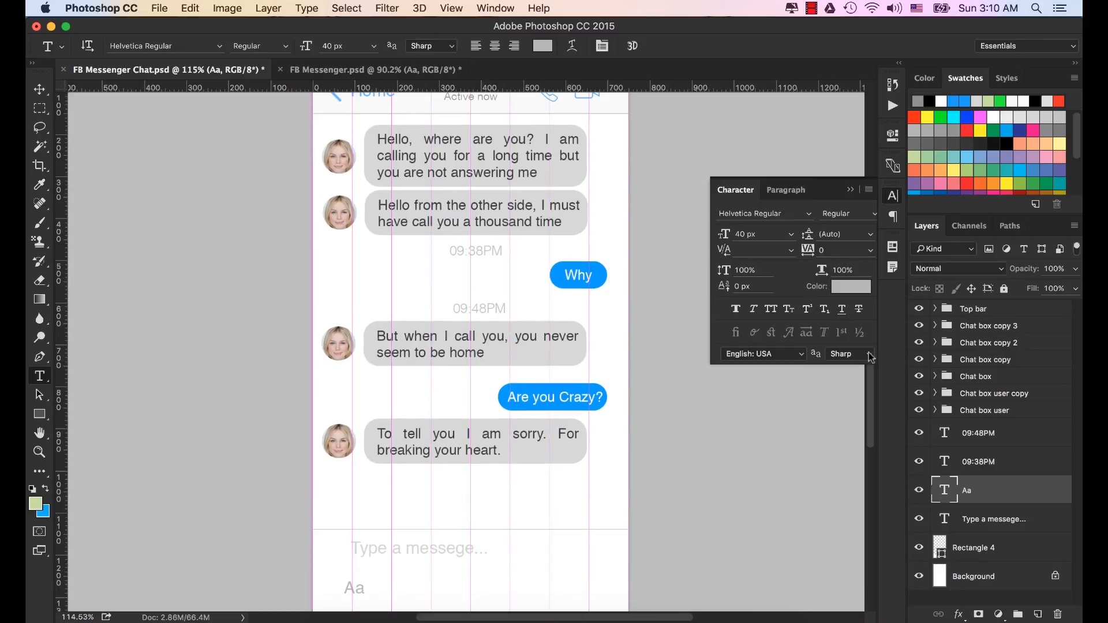
pyautogui.click(766, 235)
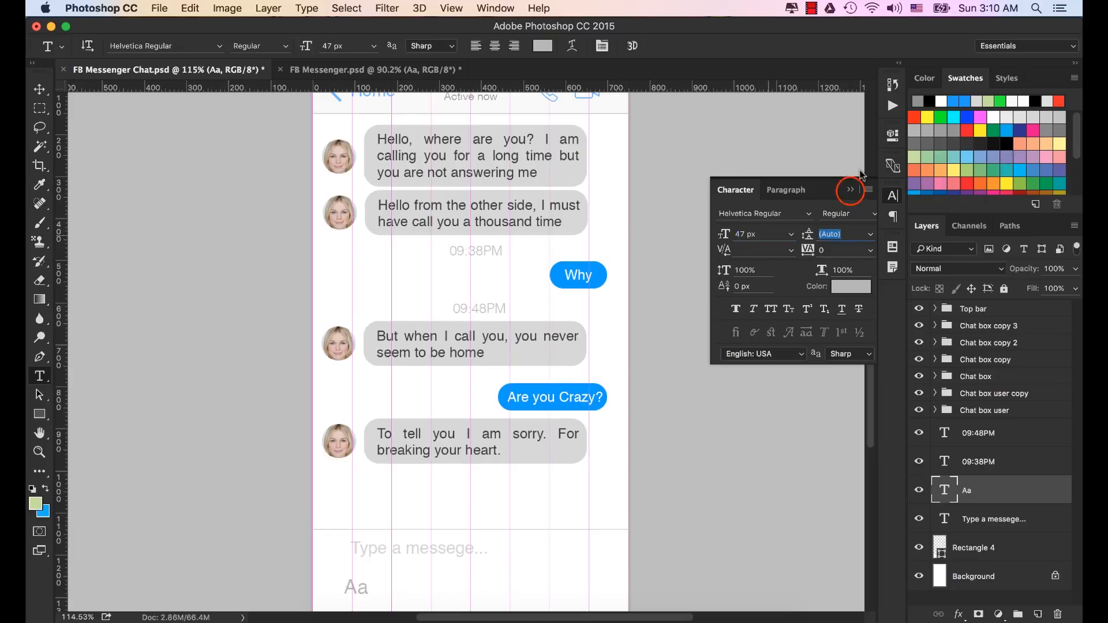
pyautogui.click(850, 189)
# Step: Adjust the position of the "Aa" text near the lower edge of the message box, around the first inner column guide
pyautogui.click(36, 92)
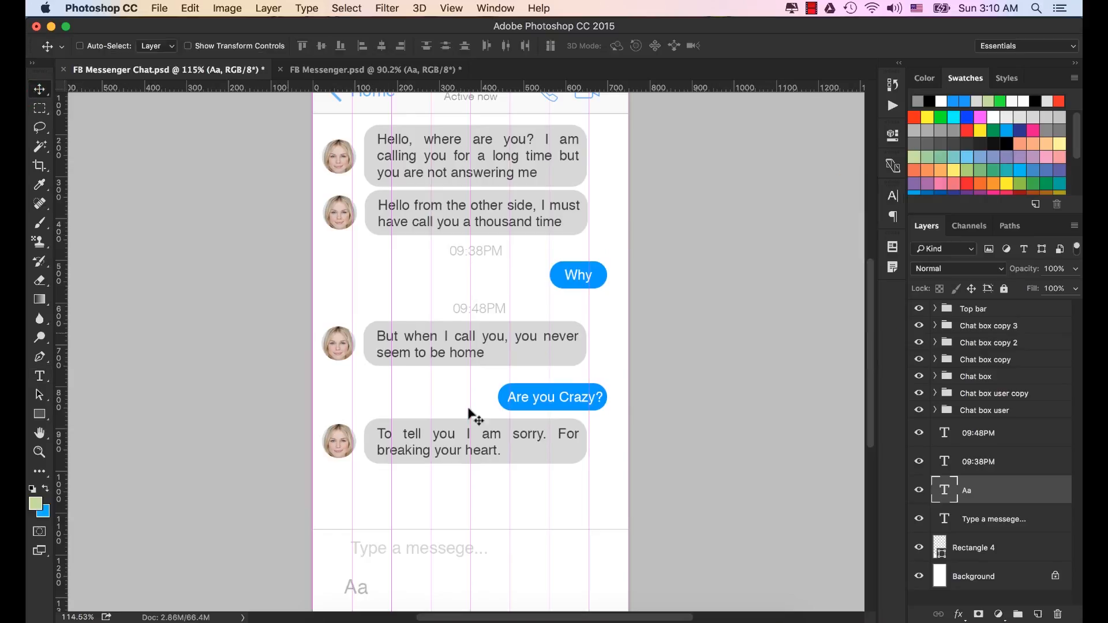
pyautogui.scroll(5, 448, 437)
pyautogui.moveTo(445, 500); pyautogui.dragTo(452, 258)
pyautogui.moveTo(305, 433); pyautogui.dragTo(307, 452)
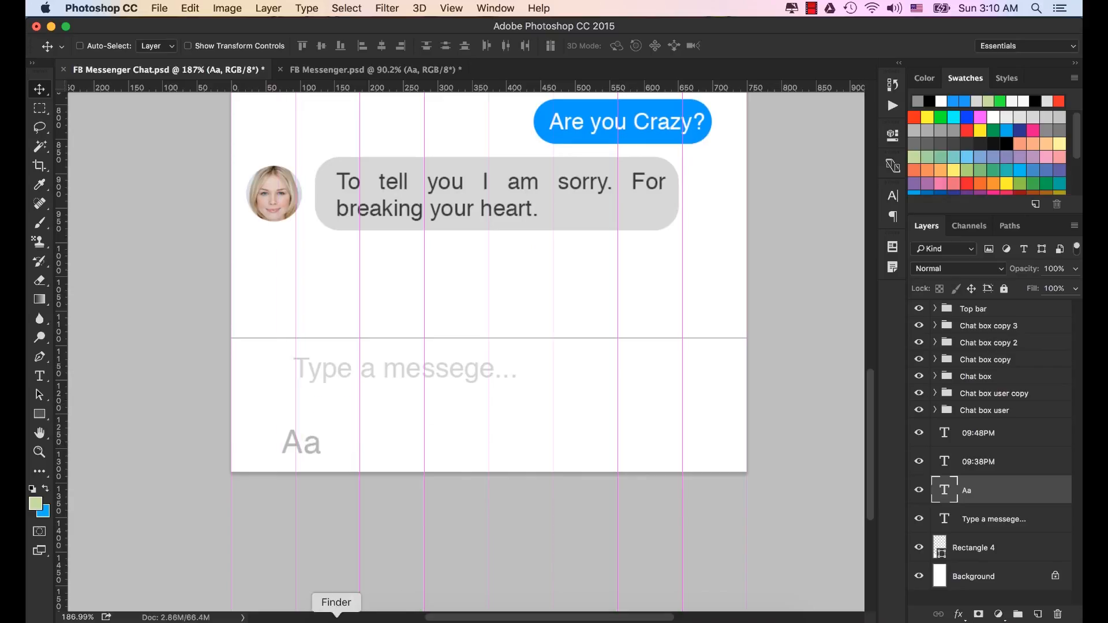
pyautogui.click(337, 619)
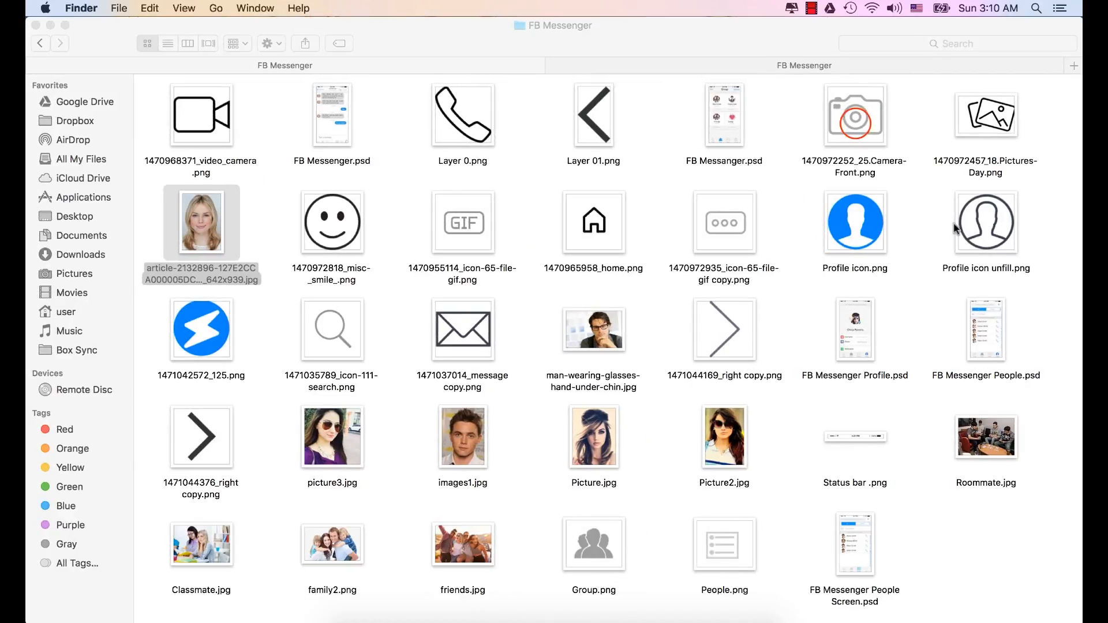
pyautogui.click(859, 126)
pyautogui.rightClick(853, 111)
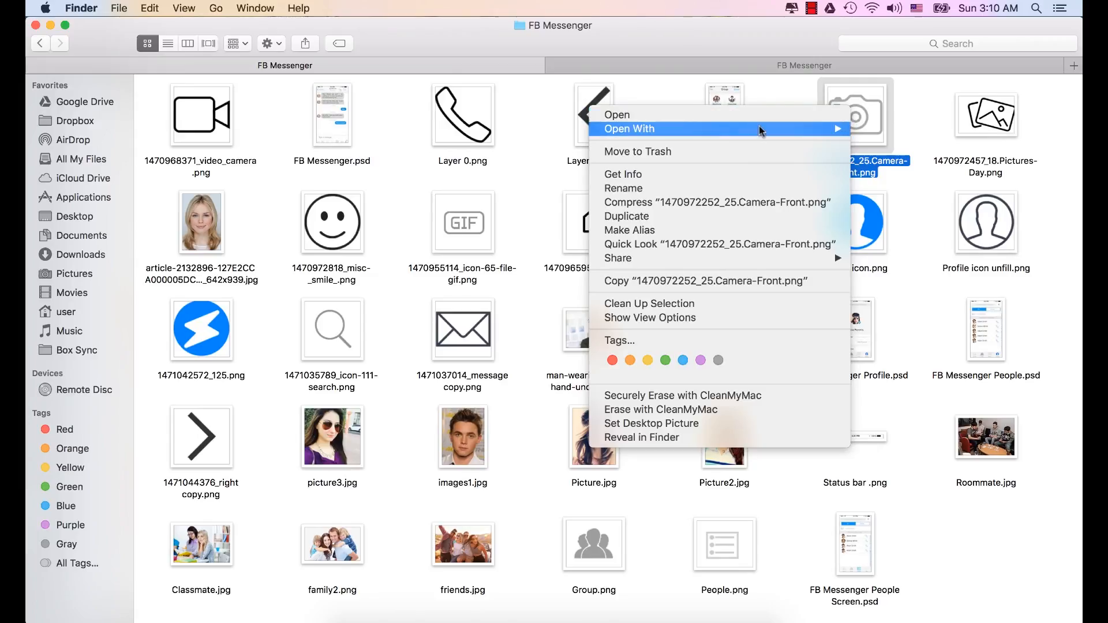
pyautogui.moveTo(725, 132)
pyautogui.click(895, 169)
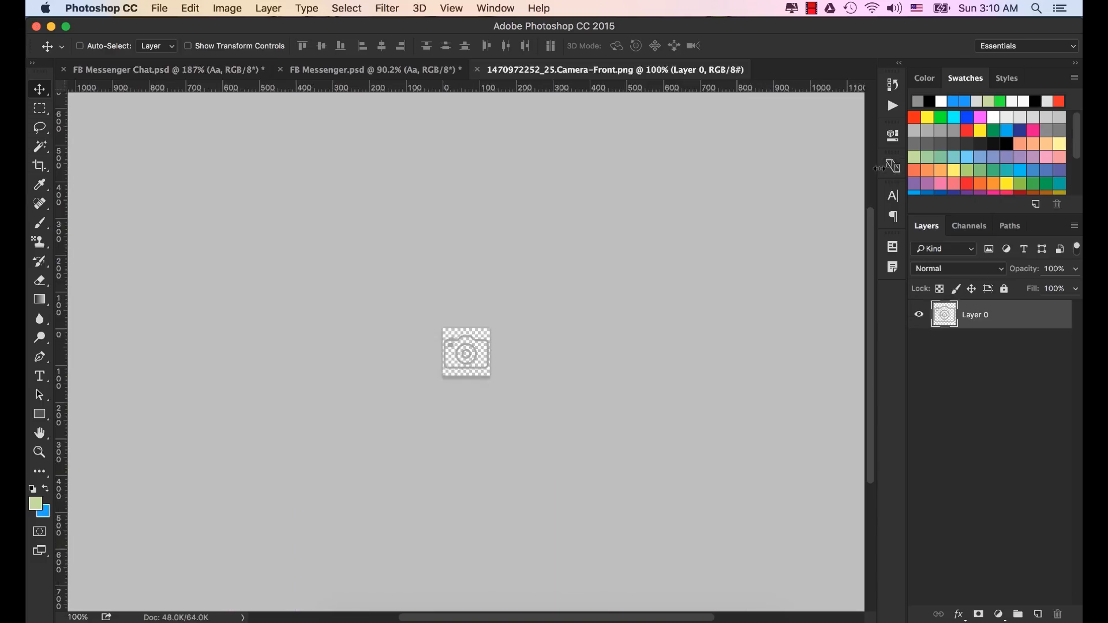
pyautogui.rightClick(984, 319)
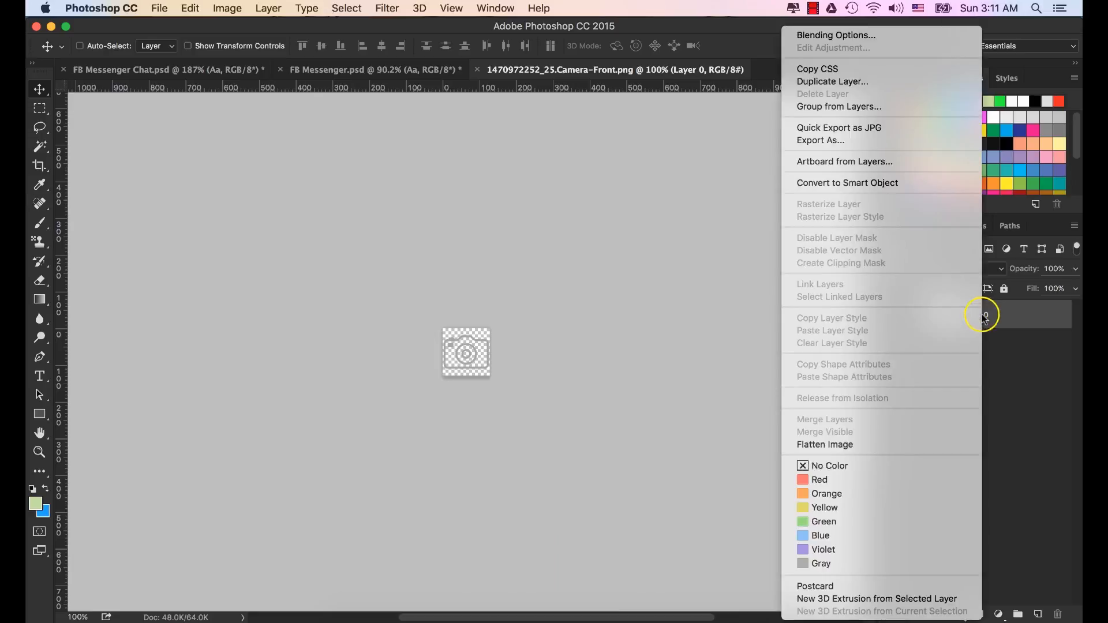
pyautogui.click(853, 183)
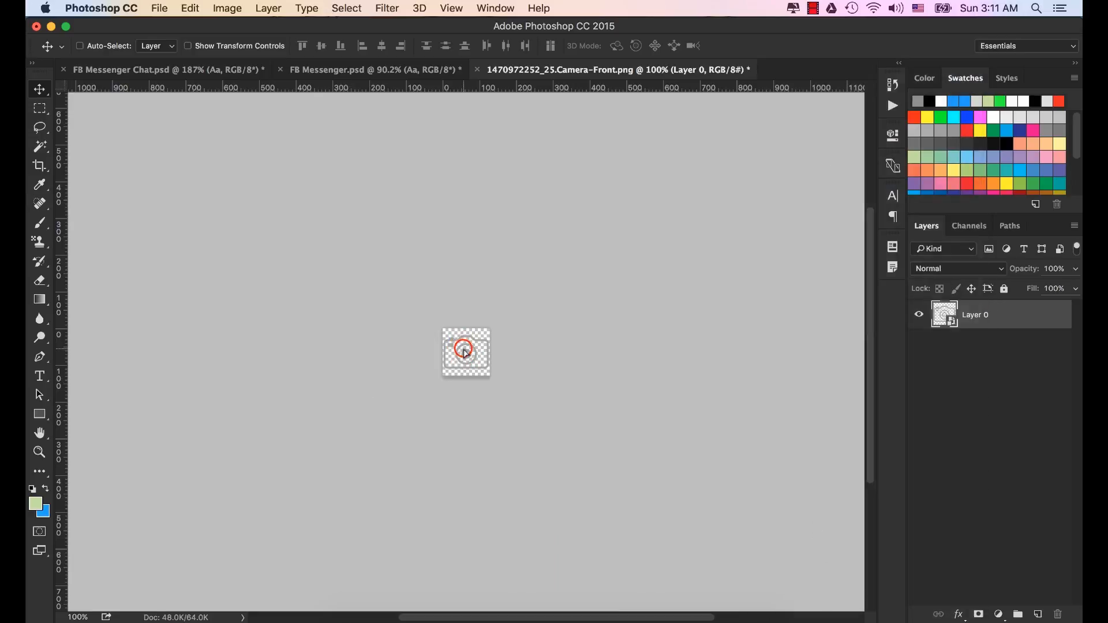
# Step: Bring the camera icon into the FB Messenger Chat document and place it beside the "Aa" text
pyautogui.click(186, 70)
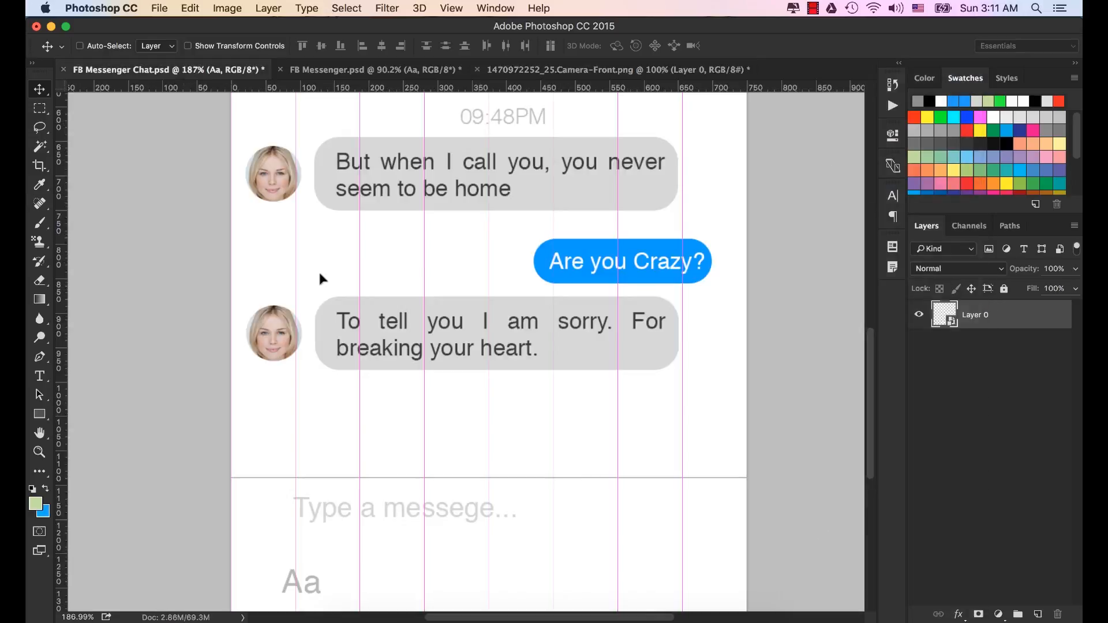
pyautogui.moveTo(362, 531); pyautogui.dragTo(362, 531)
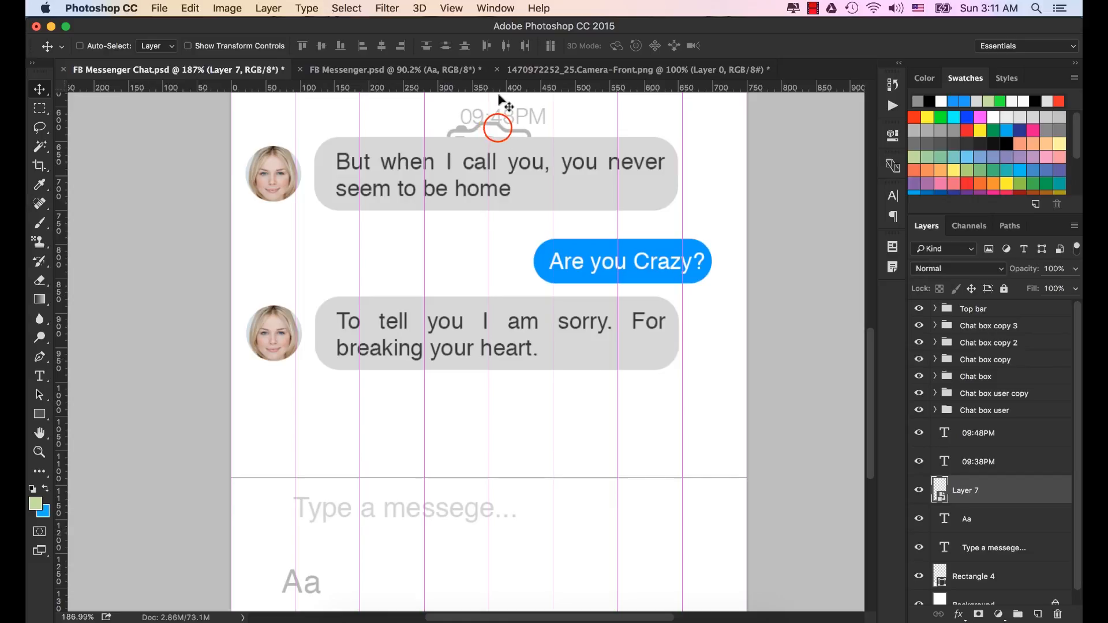
pyautogui.moveTo(499, 134); pyautogui.dragTo(437, 546)
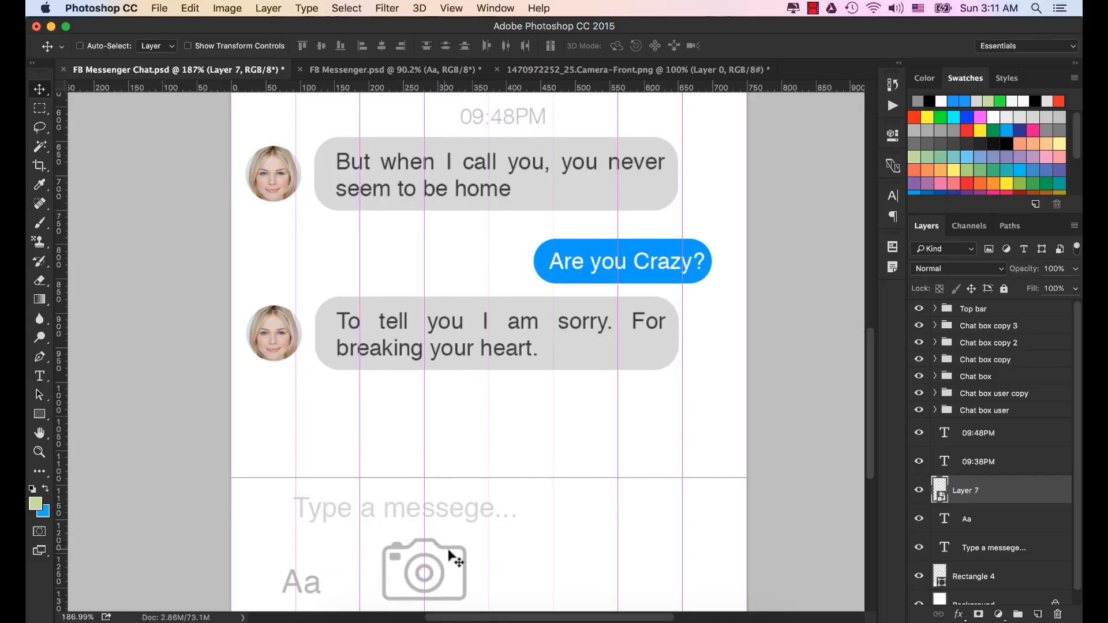
# Step: Scale the camera icon down to about 45% over the "Aa" text, matching the text's size
pyautogui.press('super+t')
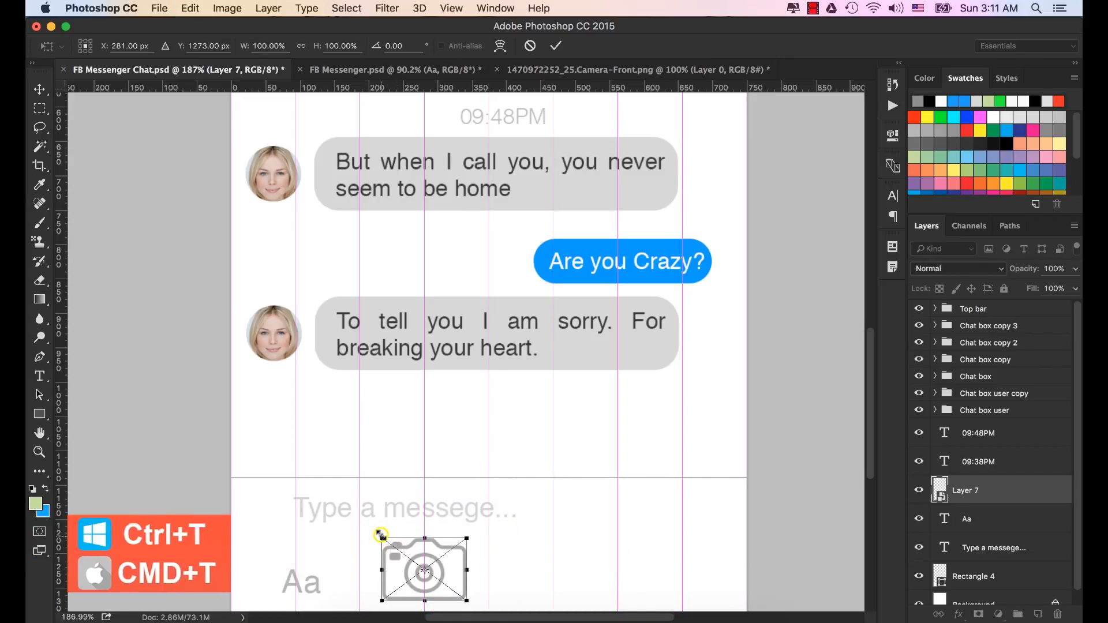
pyautogui.moveTo(380, 534); pyautogui.dragTo(304, 569)
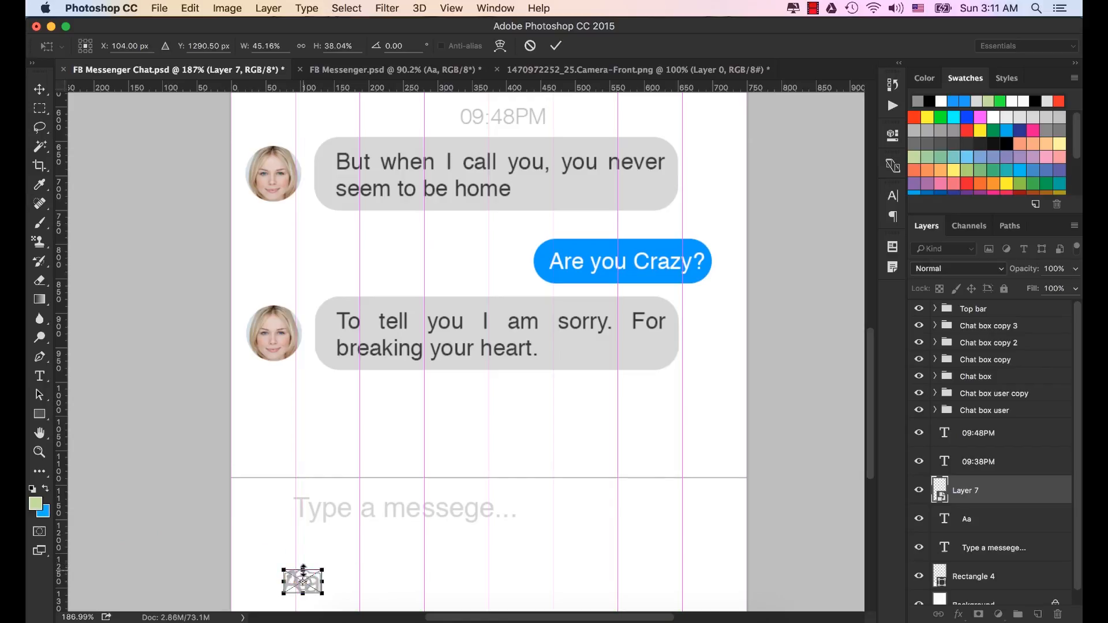
pyautogui.hotkey('ctrl', 'z')
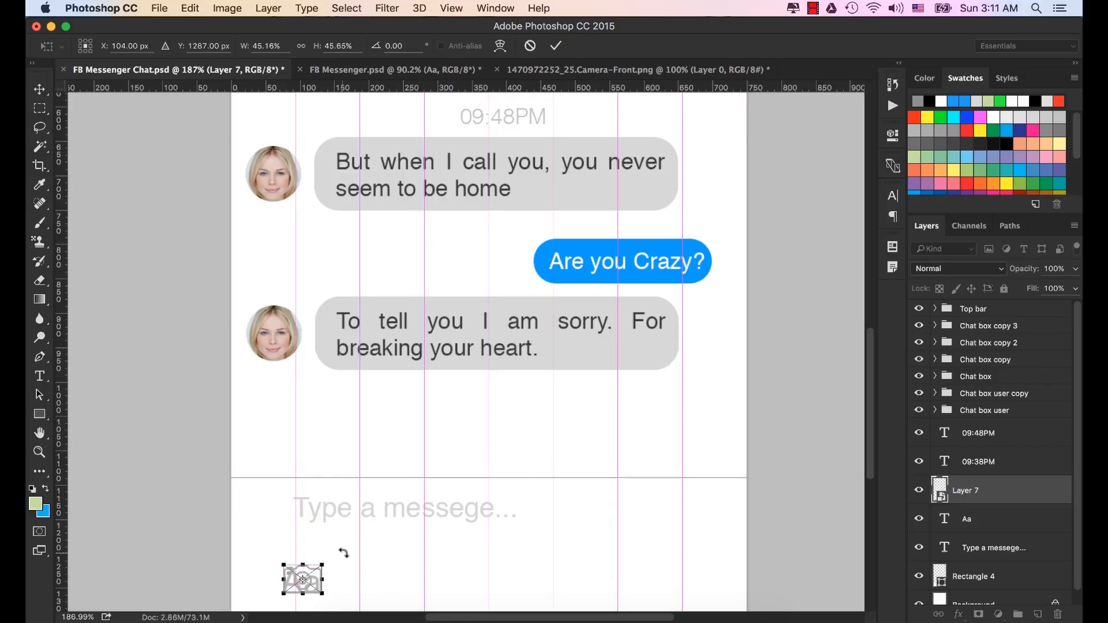
pyautogui.hotkey('ctrl', 'z')
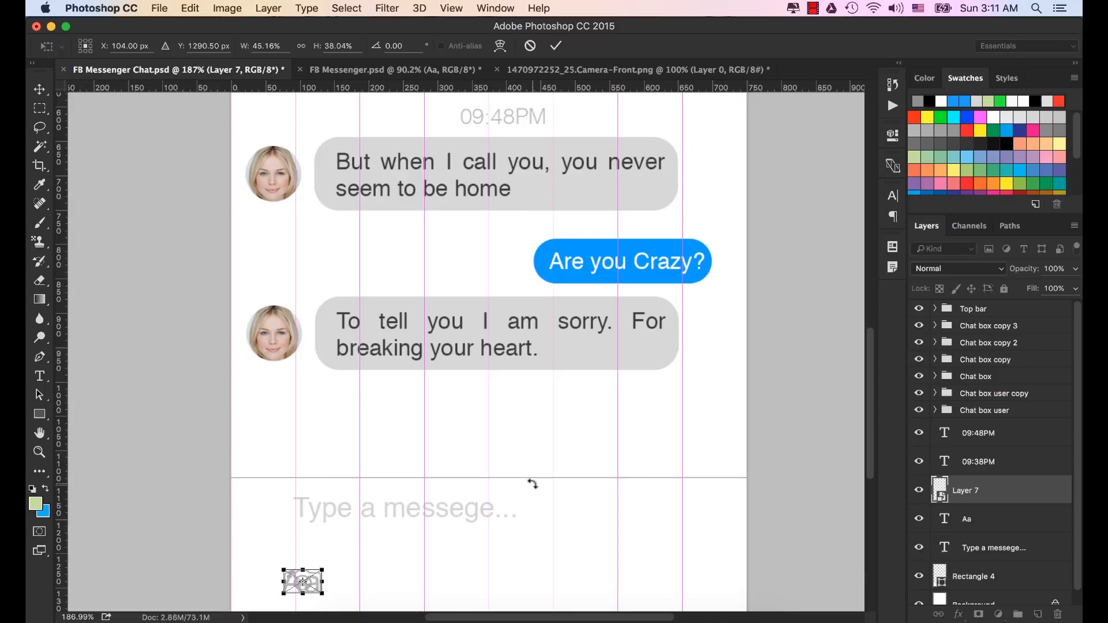
pyautogui.hotkey('ctrl', 'z')
# Step: Move the scaled camera icon level with "Aa", centered on the next column guide at X 188 px, and apply the transform
pyautogui.moveTo(299, 570); pyautogui.dragTo(349, 360)
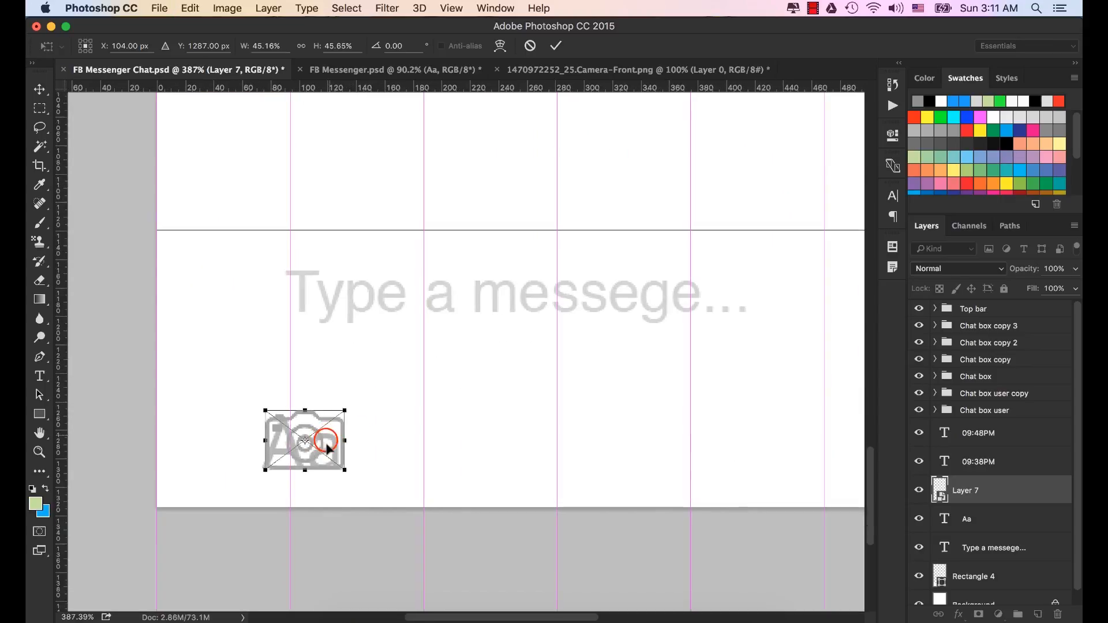
pyautogui.moveTo(326, 444); pyautogui.dragTo(447, 443)
pyautogui.click(555, 46)
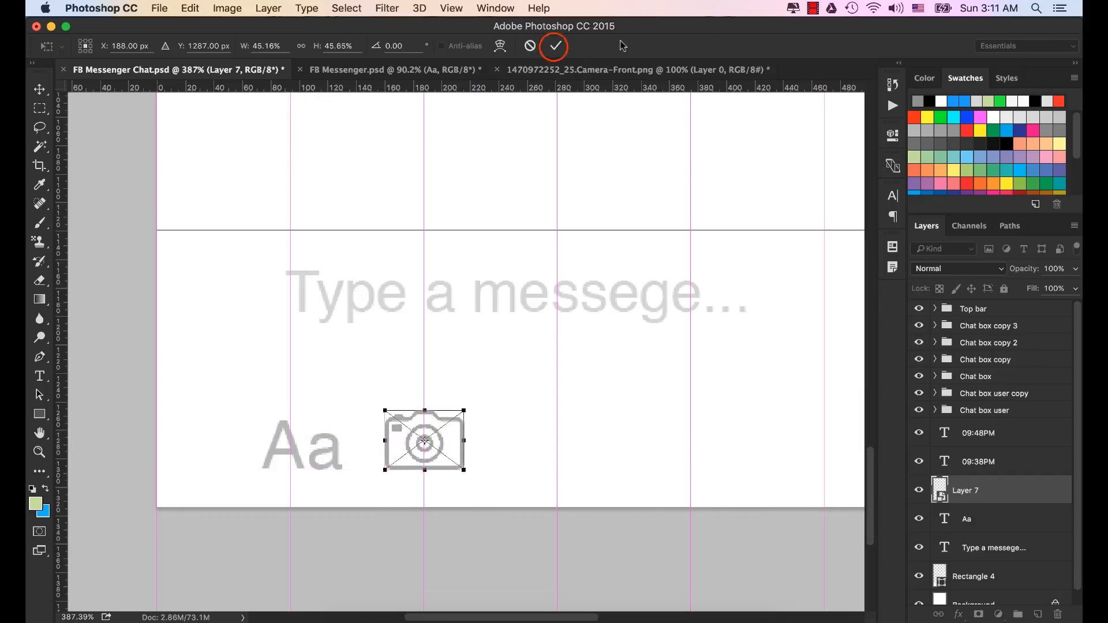
pyautogui.scroll(-10, 516, 386)
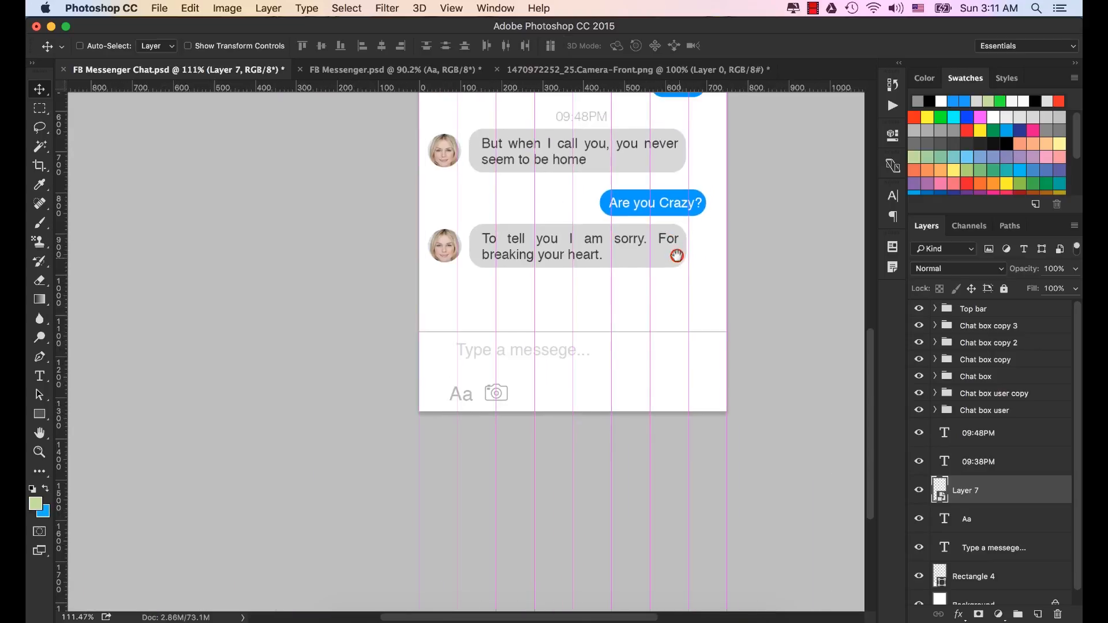
pyautogui.moveTo(677, 256); pyautogui.dragTo(534, 328)
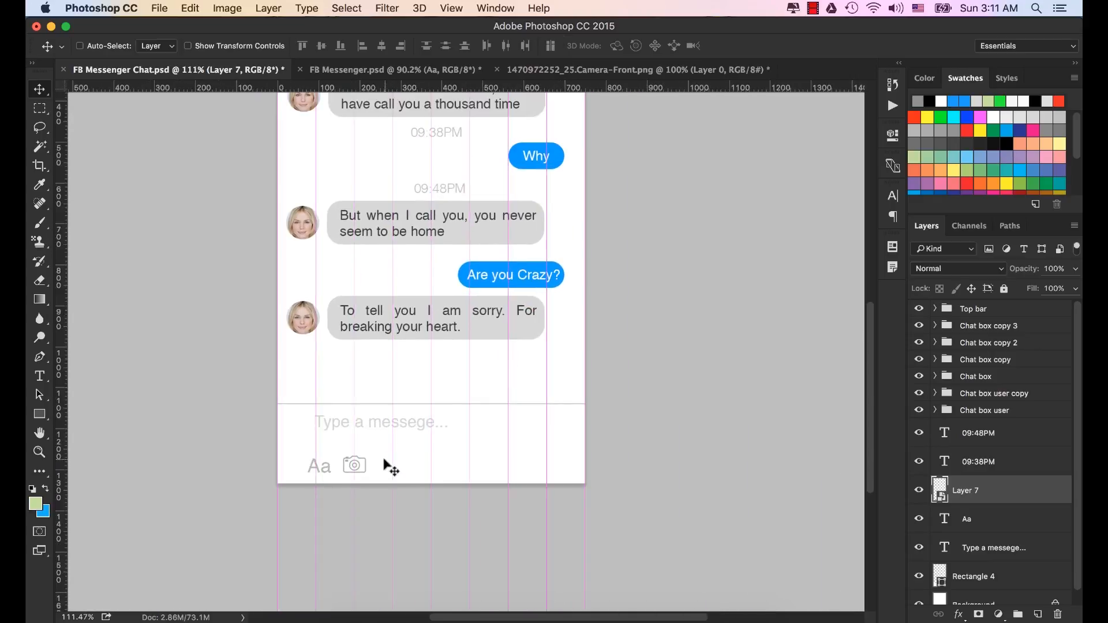
# Step: Add a horizontal guide along the baseline of the "Aa" text and camera icon
pyautogui.moveTo(136, 87); pyautogui.dragTo(195, 210)
pyautogui.moveTo(141, 83); pyautogui.dragTo(137, 475)
pyautogui.click(383, 607)
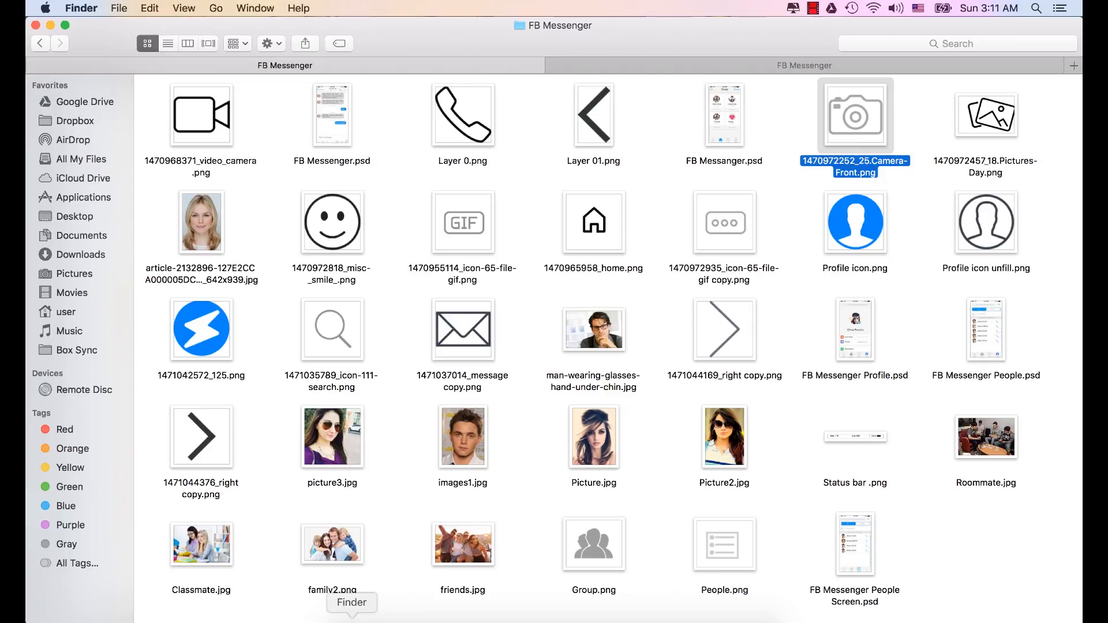
pyautogui.click(990, 117)
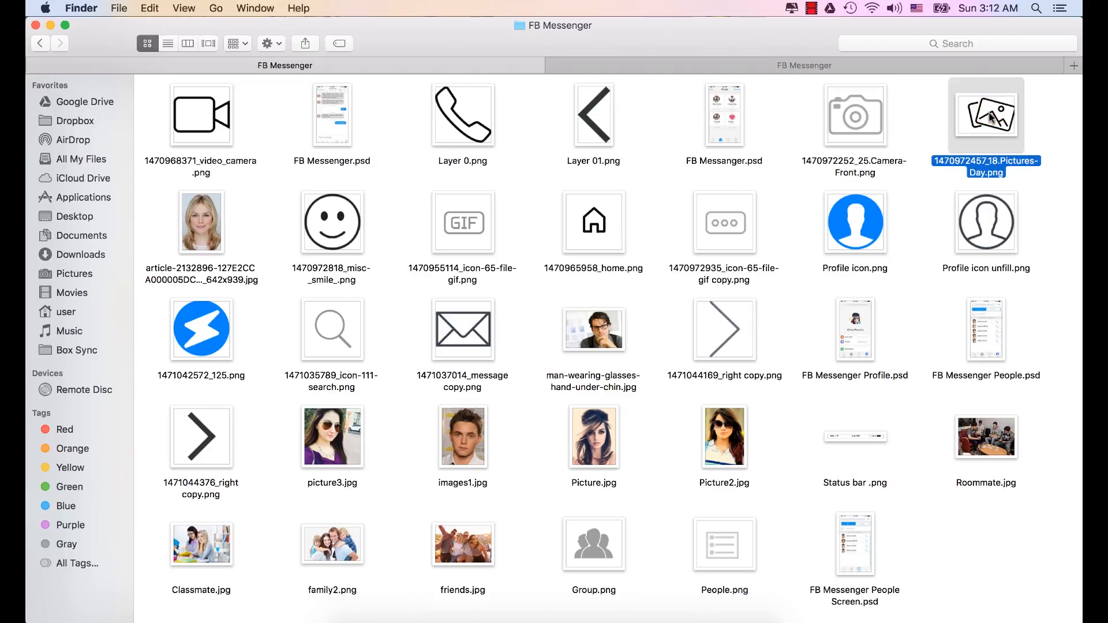
pyautogui.rightClick(984, 109)
pyautogui.moveTo(877, 129)
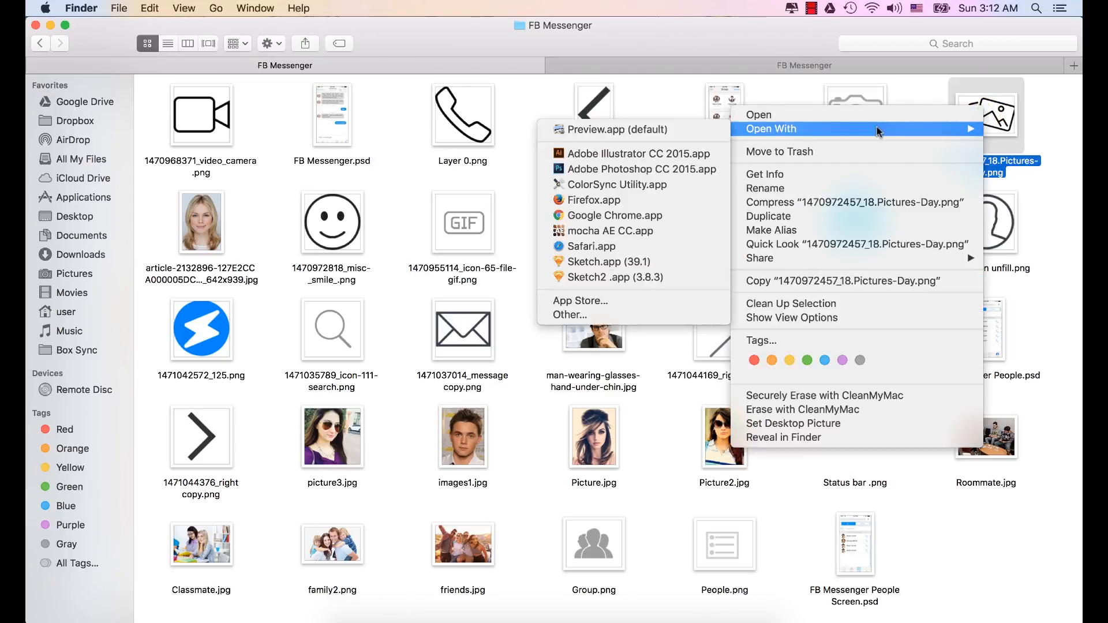
pyautogui.click(651, 169)
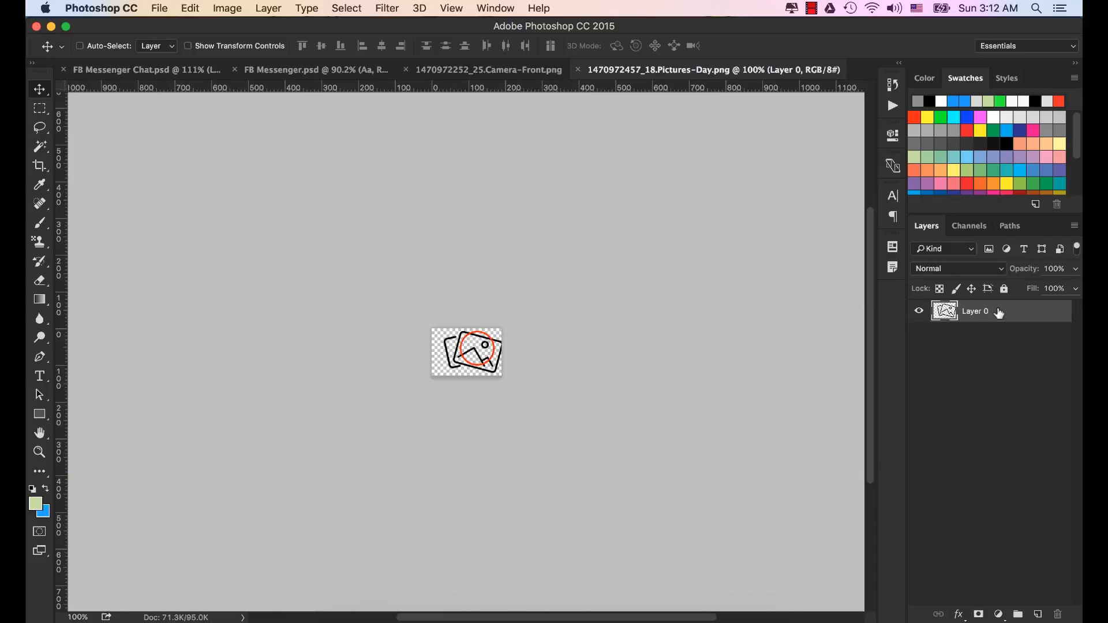
# Step: Bring the pictures icon into the FB Messenger Chat document and place it beside the camera icon
pyautogui.moveTo(475, 347); pyautogui.dragTo(192, 74)
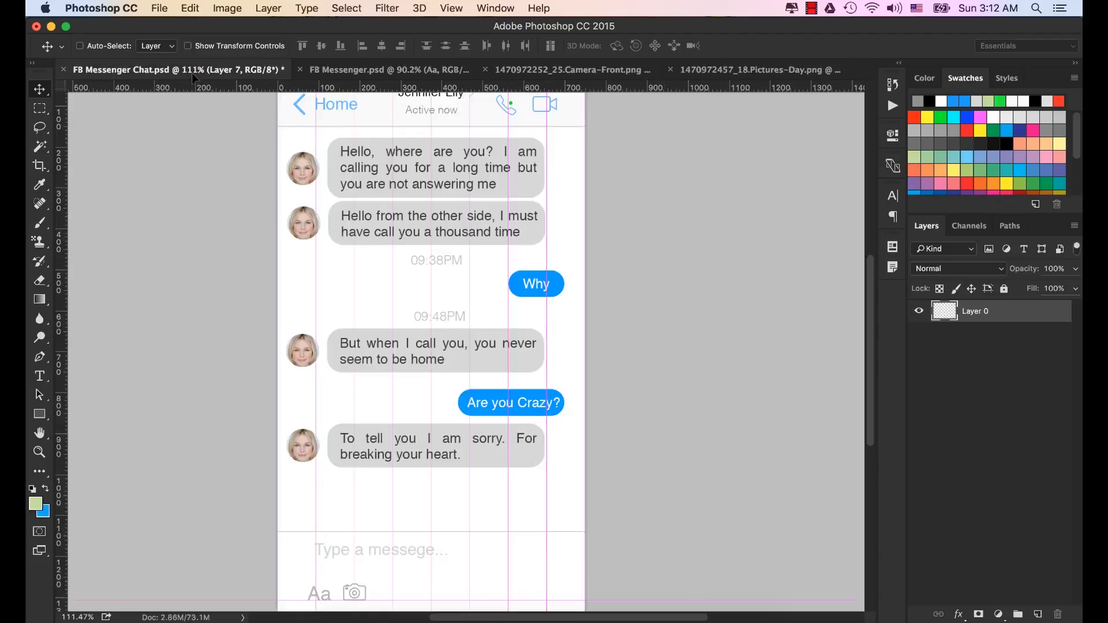
pyautogui.moveTo(399, 546); pyautogui.dragTo(403, 546)
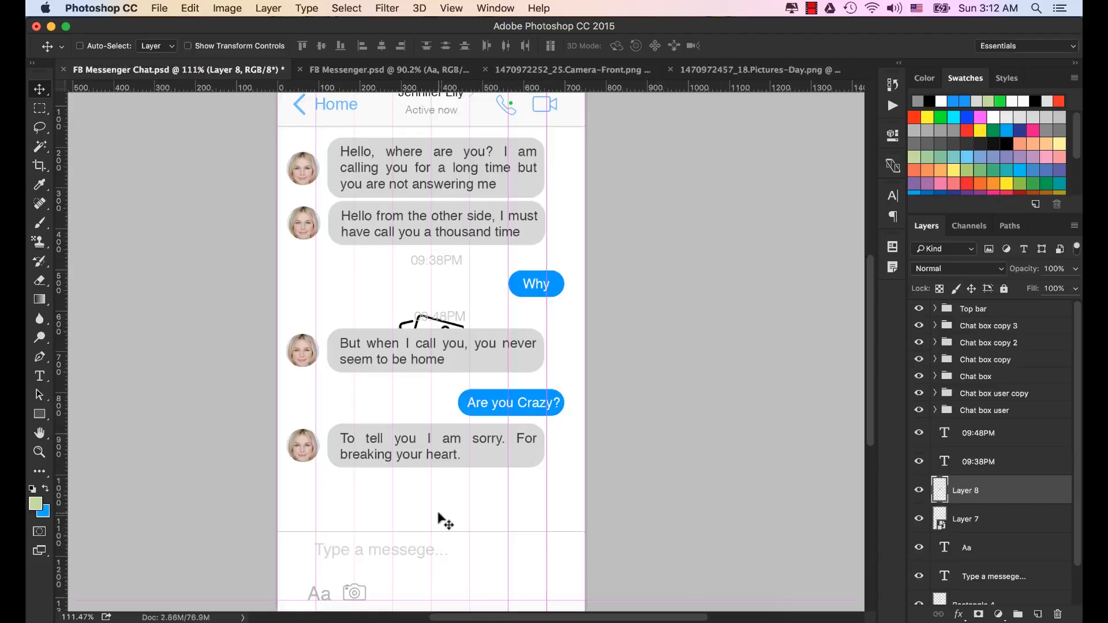
pyautogui.scroll(2, 438, 515)
pyautogui.moveTo(451, 460); pyautogui.dragTo(464, 360)
pyautogui.click(449, 223)
pyautogui.click(450, 223)
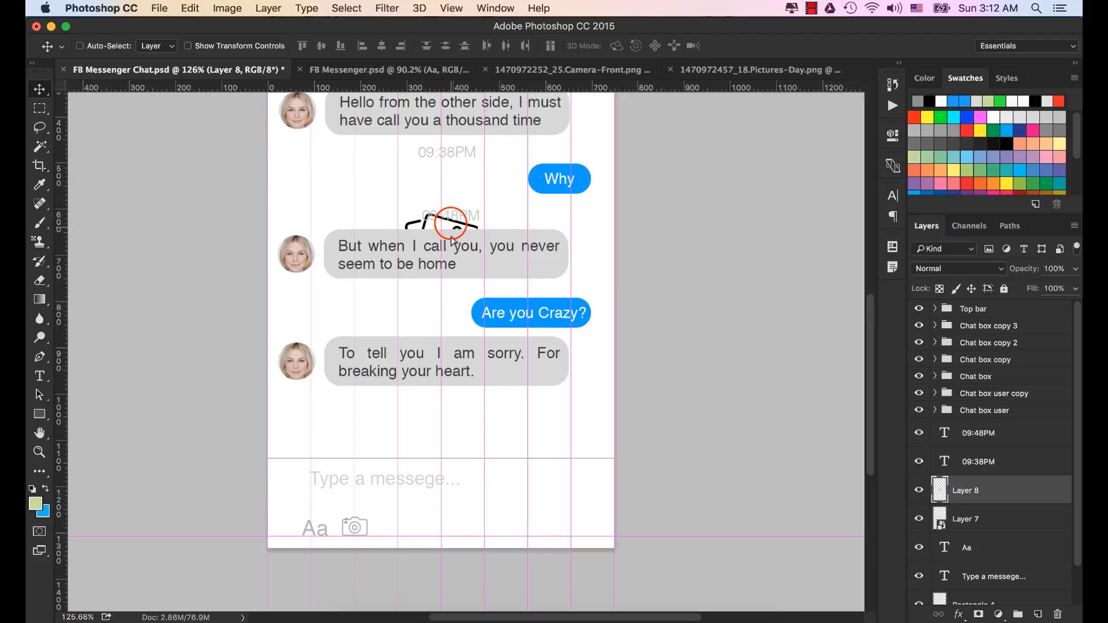
pyautogui.moveTo(451, 238); pyautogui.dragTo(437, 500)
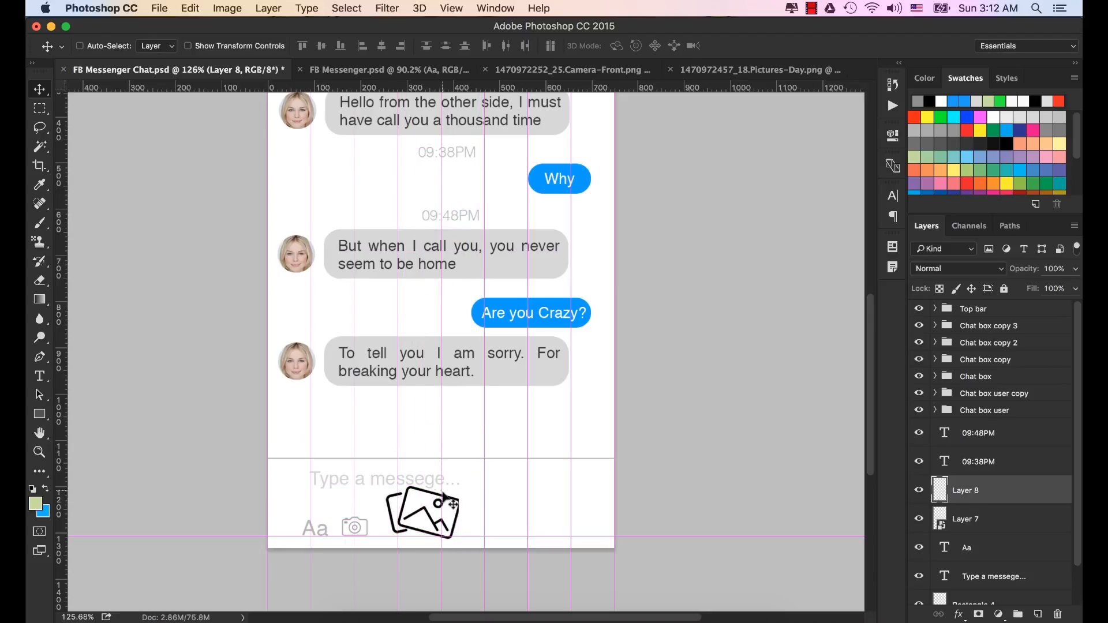
# Step: Copy the hex color code of the "Aa" text without changing its color
pyautogui.click(967, 548)
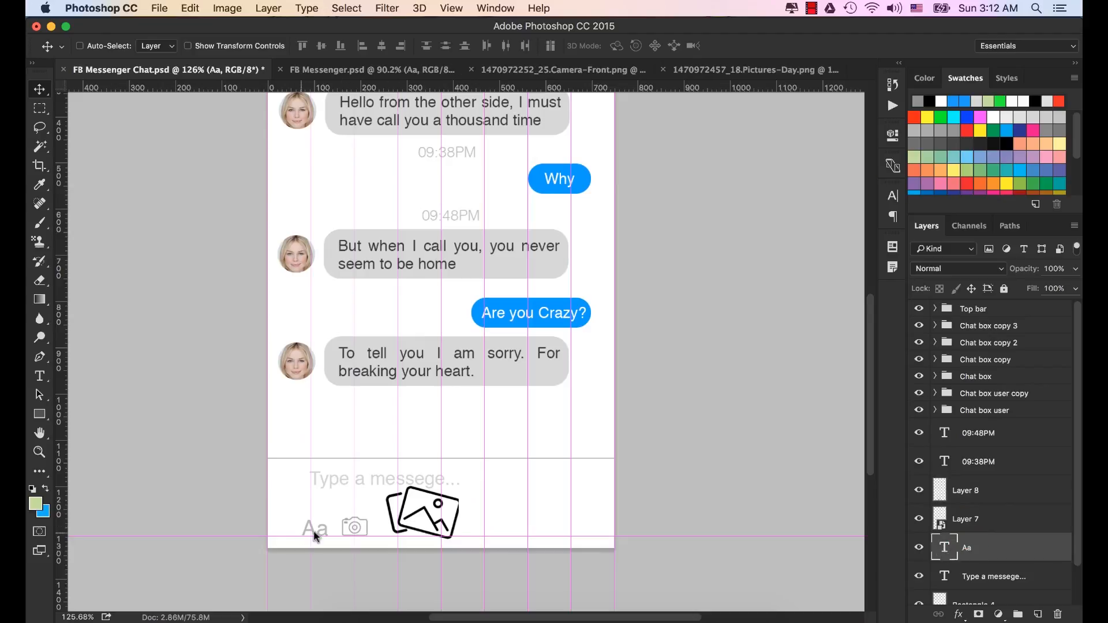
pyautogui.click(892, 196)
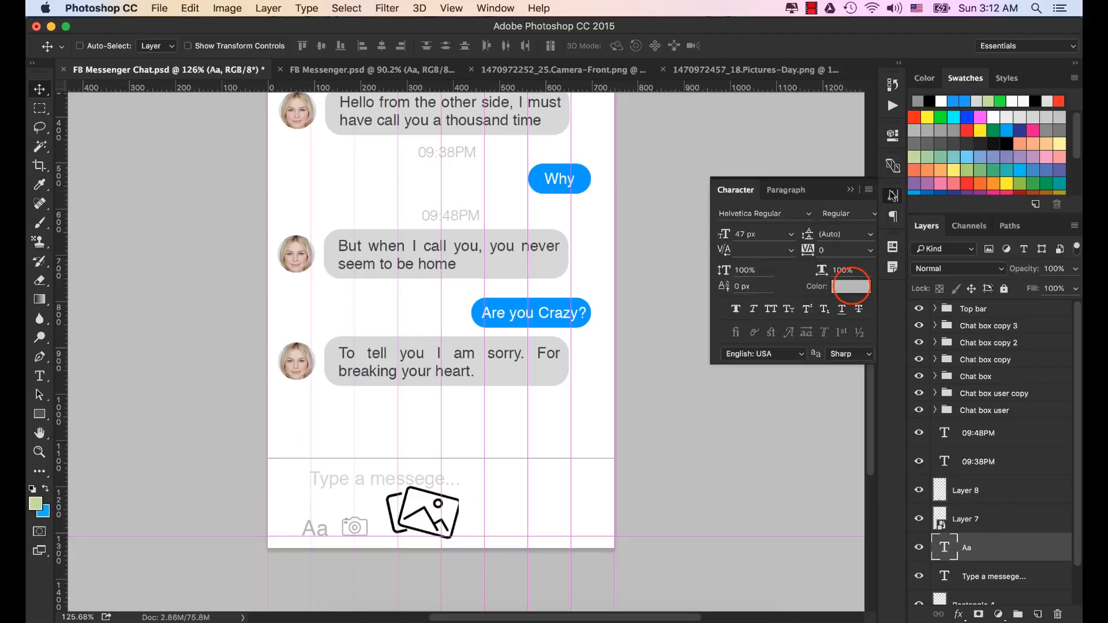
pyautogui.click(852, 287)
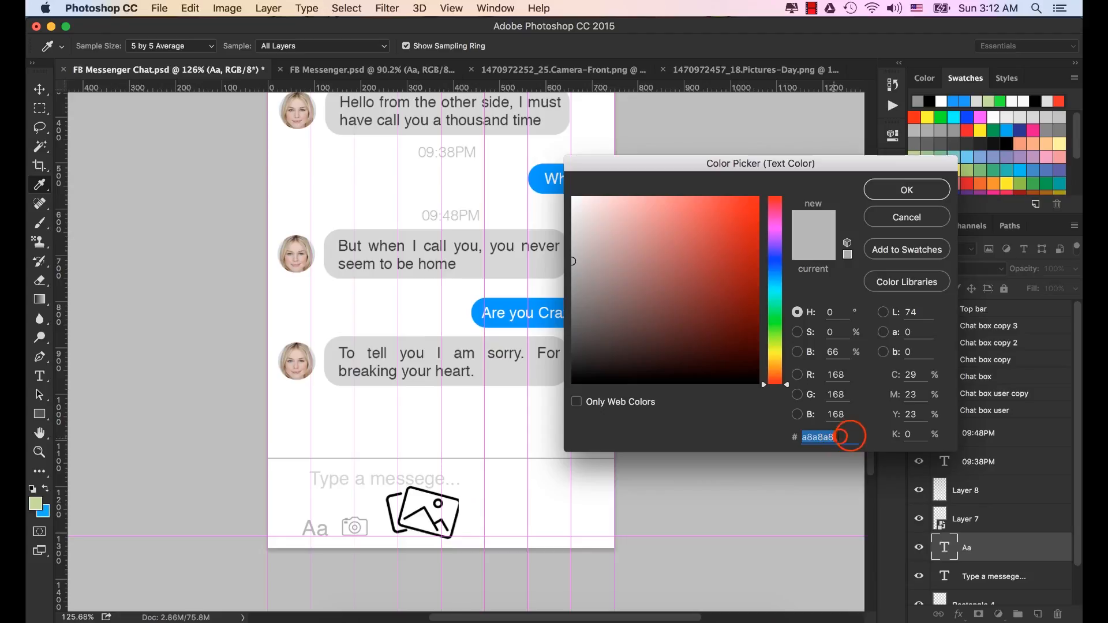
pyautogui.moveTo(835, 437); pyautogui.dragTo(821, 439)
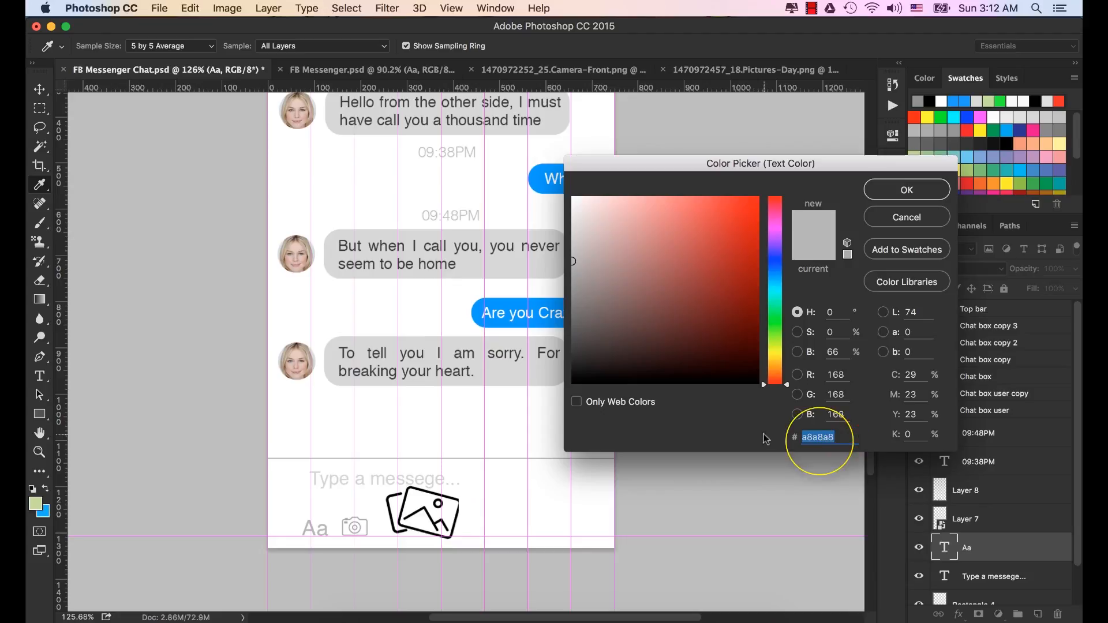
pyautogui.click(913, 190)
pyautogui.click(850, 189)
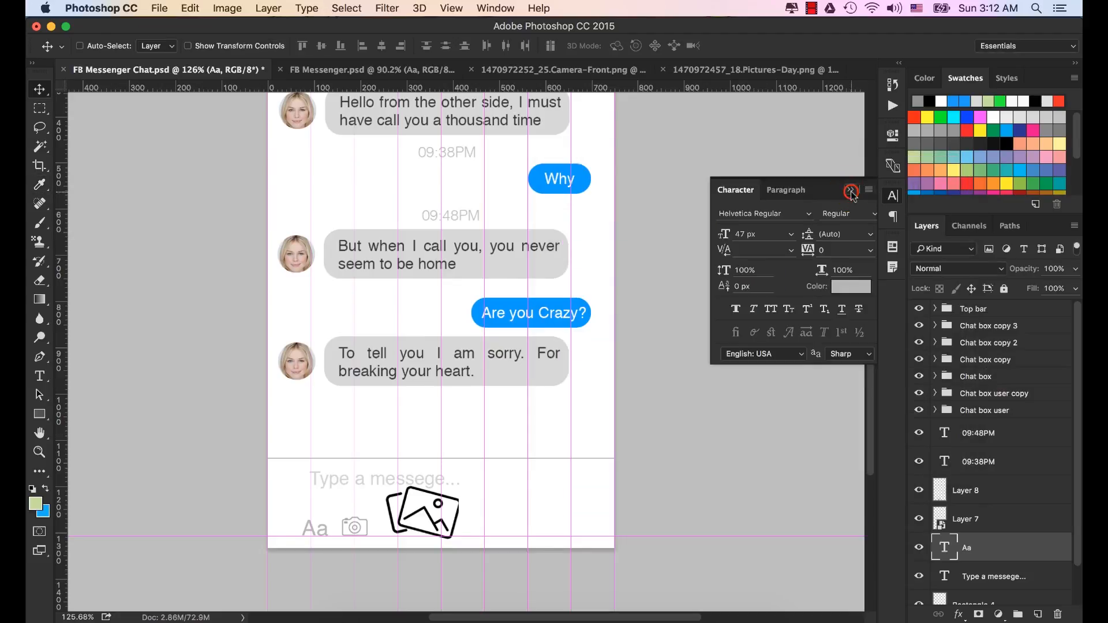
# Step: Apply a Color Overlay of a8a8a8 to the pictures icon's layer
pyautogui.click(968, 491)
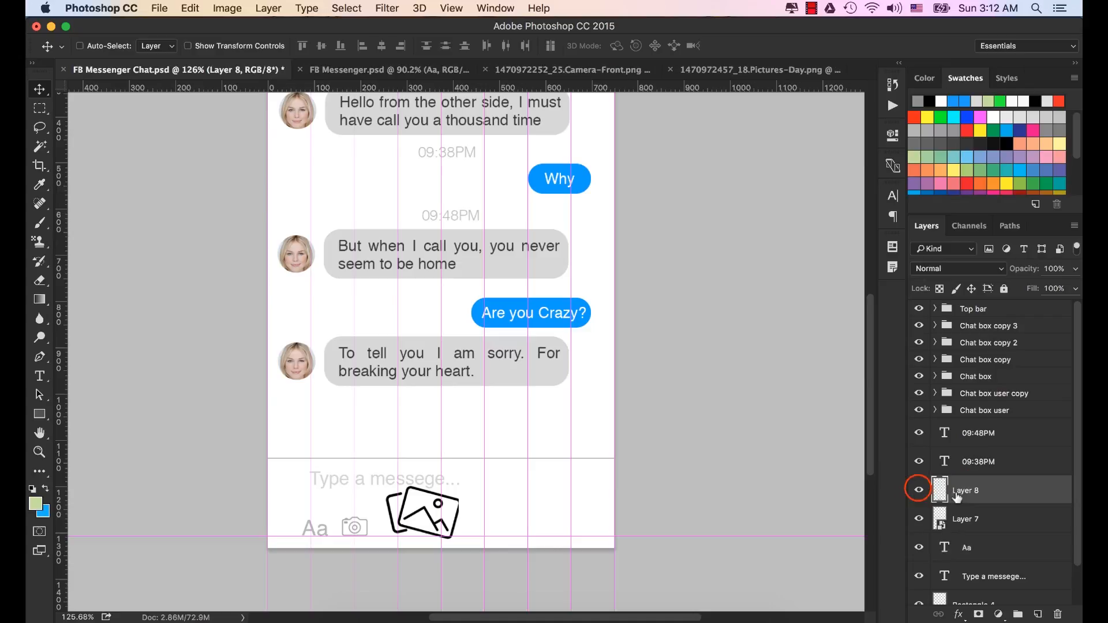
pyautogui.click(918, 490)
pyautogui.click(918, 490)
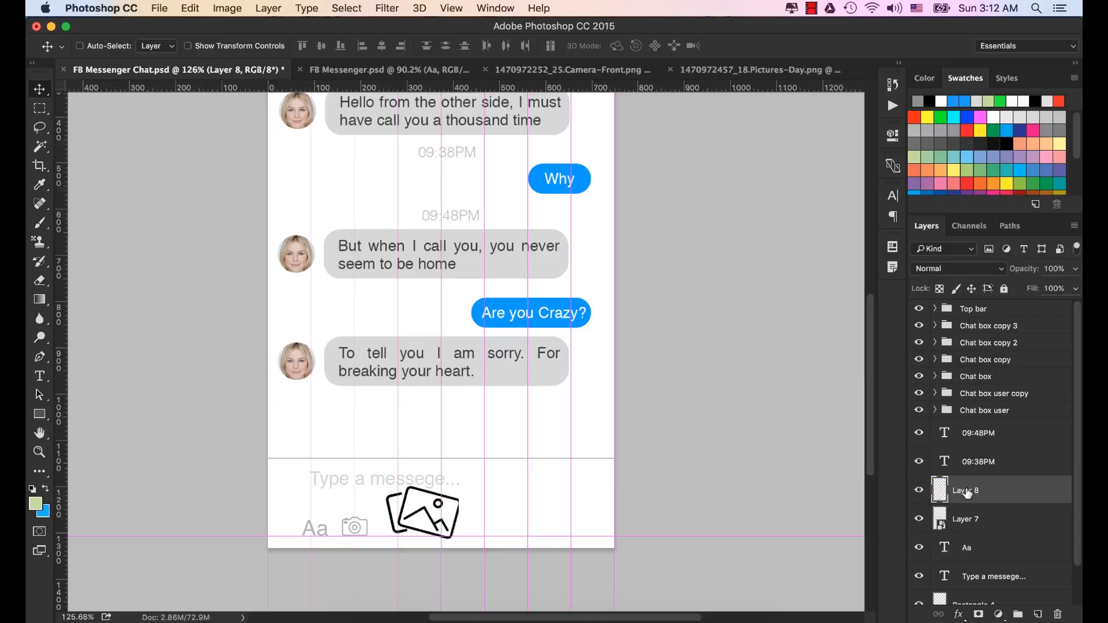
pyautogui.click(959, 615)
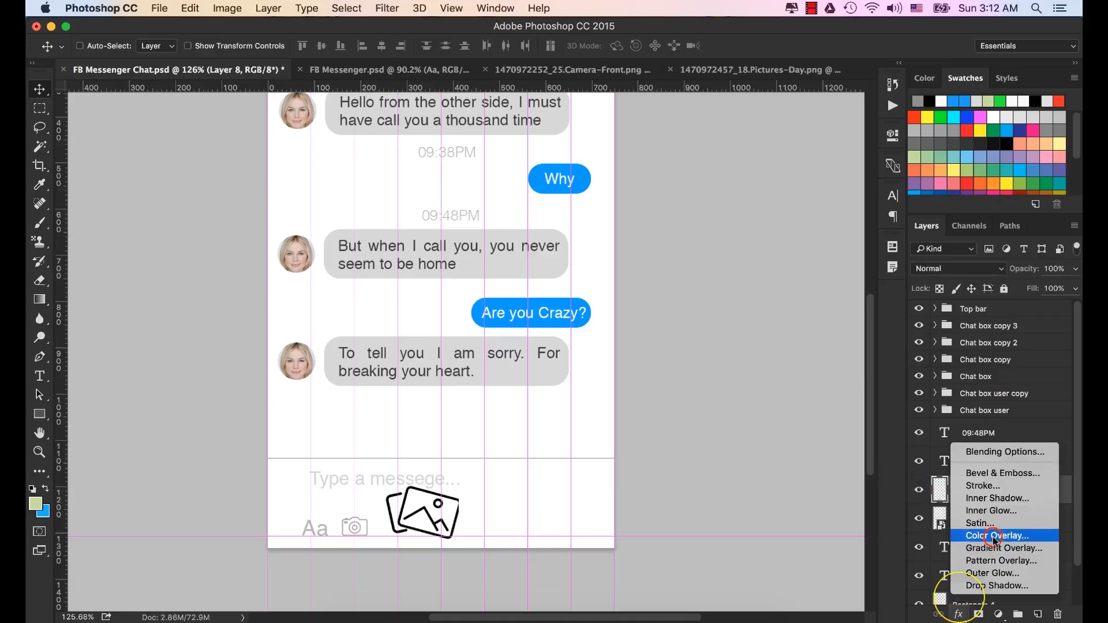
pyautogui.click(994, 536)
pyautogui.click(750, 169)
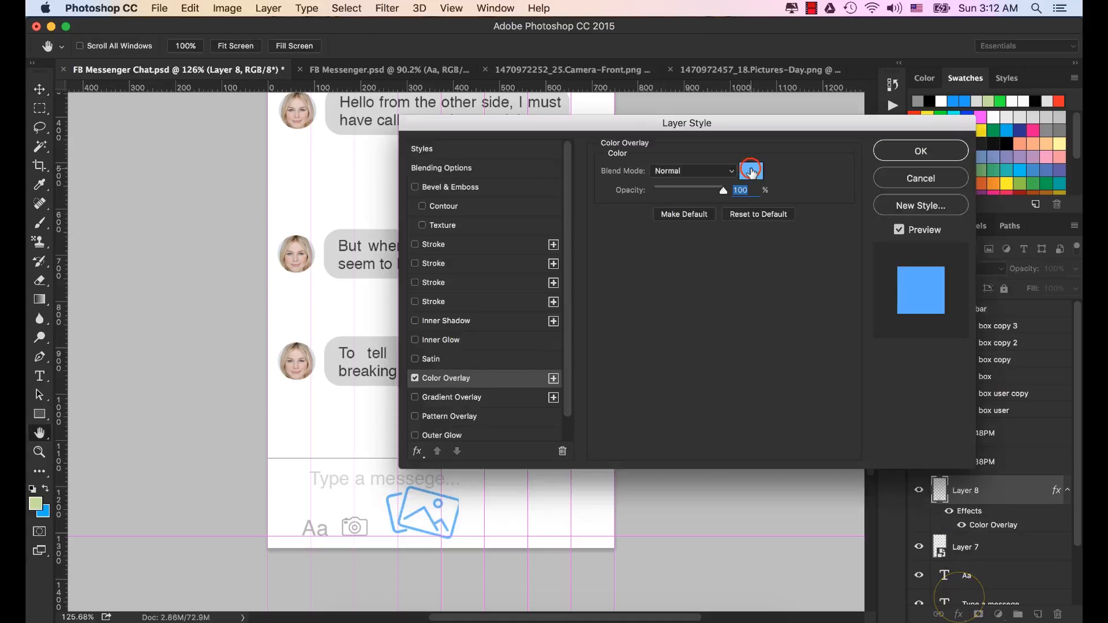
pyautogui.click(817, 437)
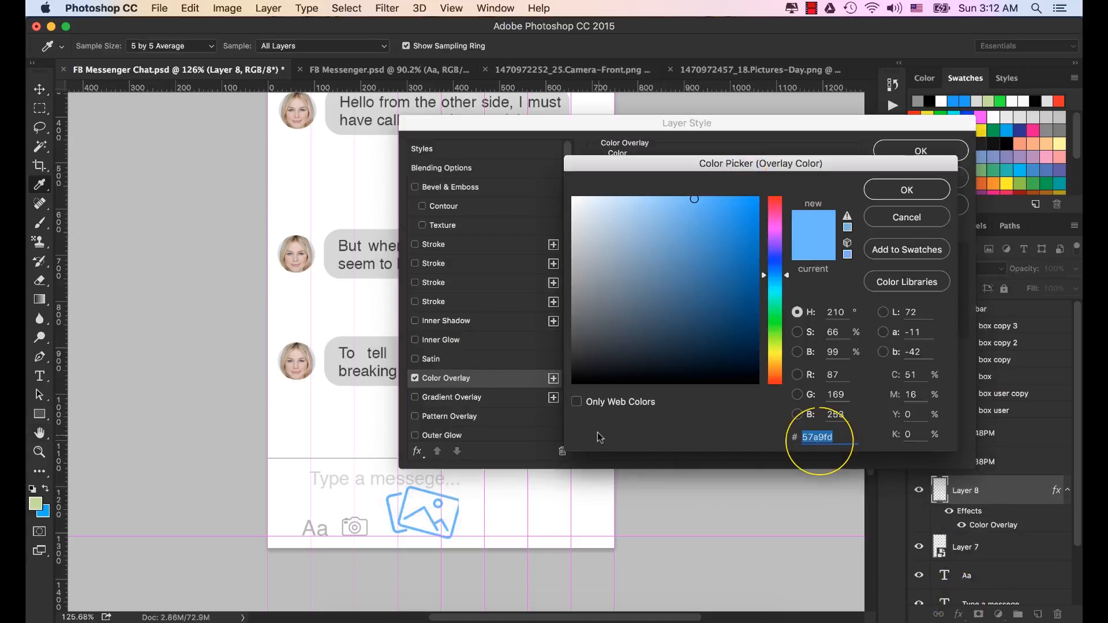
pyautogui.write('a8a8a8')
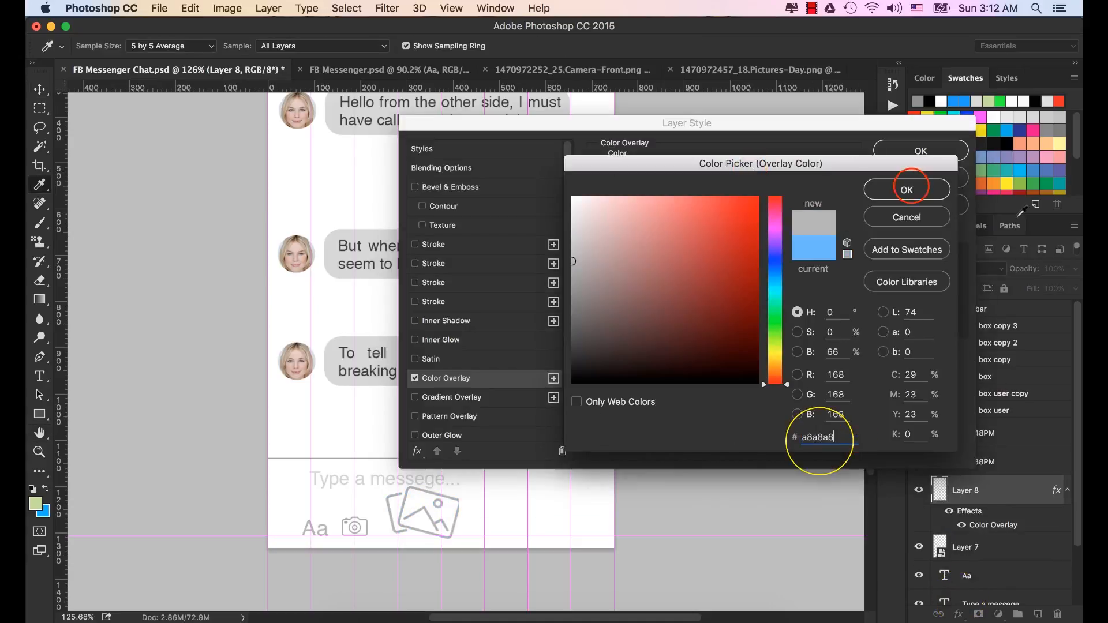
pyautogui.click(907, 190)
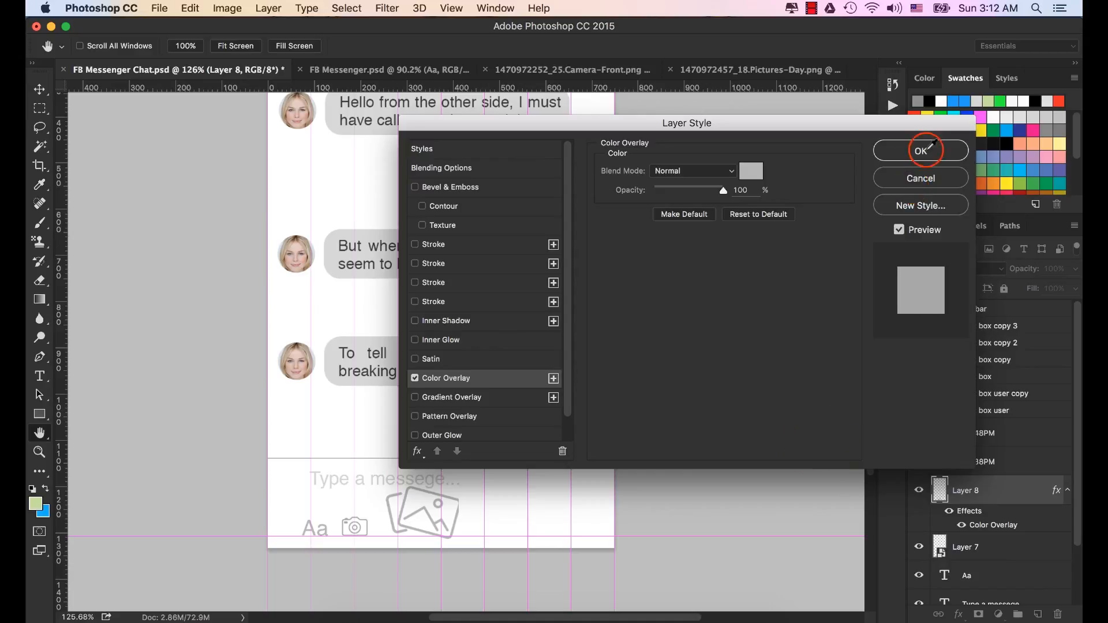
pyautogui.click(926, 149)
# Step: Scale the pictures icon down proportionally to about 49% and apply the transform
pyautogui.press('super')
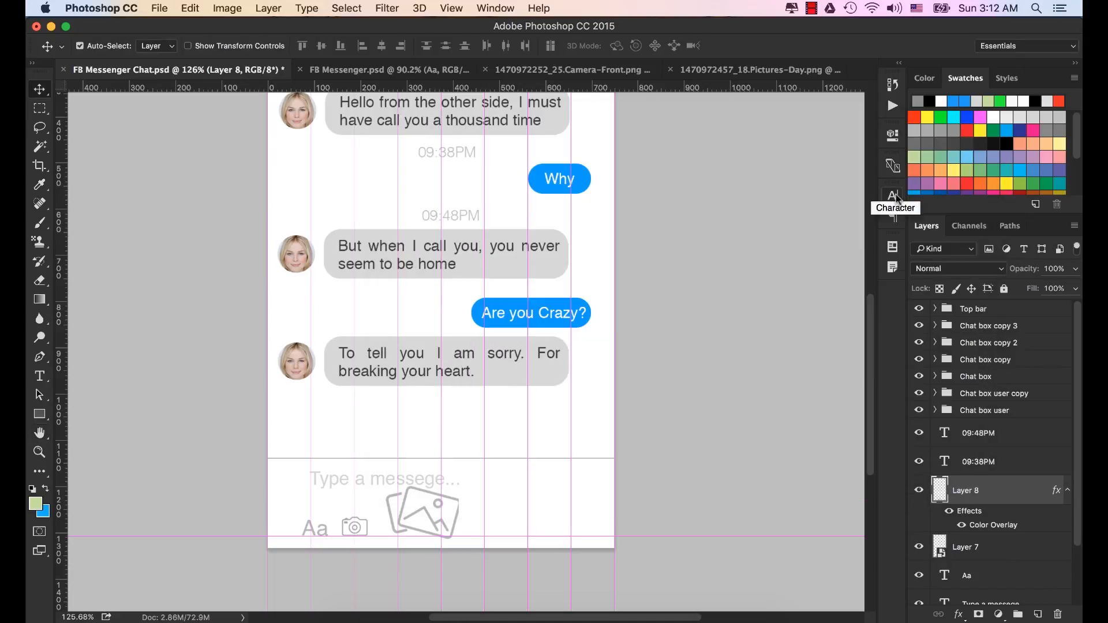
pyautogui.press('super+t')
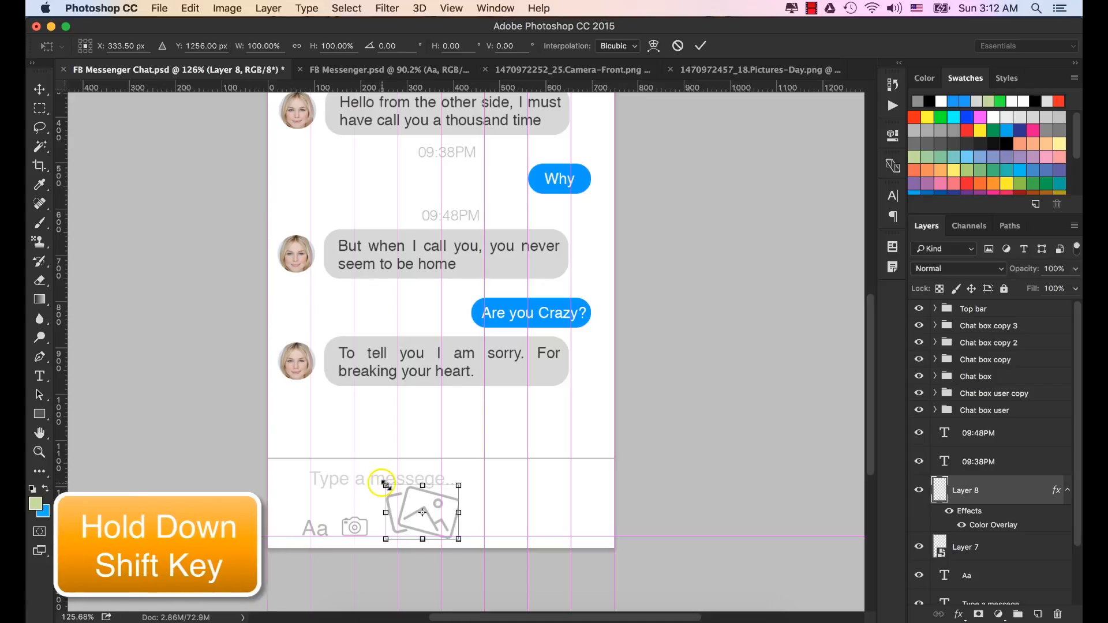
pyautogui.moveTo(386, 485); pyautogui.dragTo(423, 512)
pyautogui.click(700, 46)
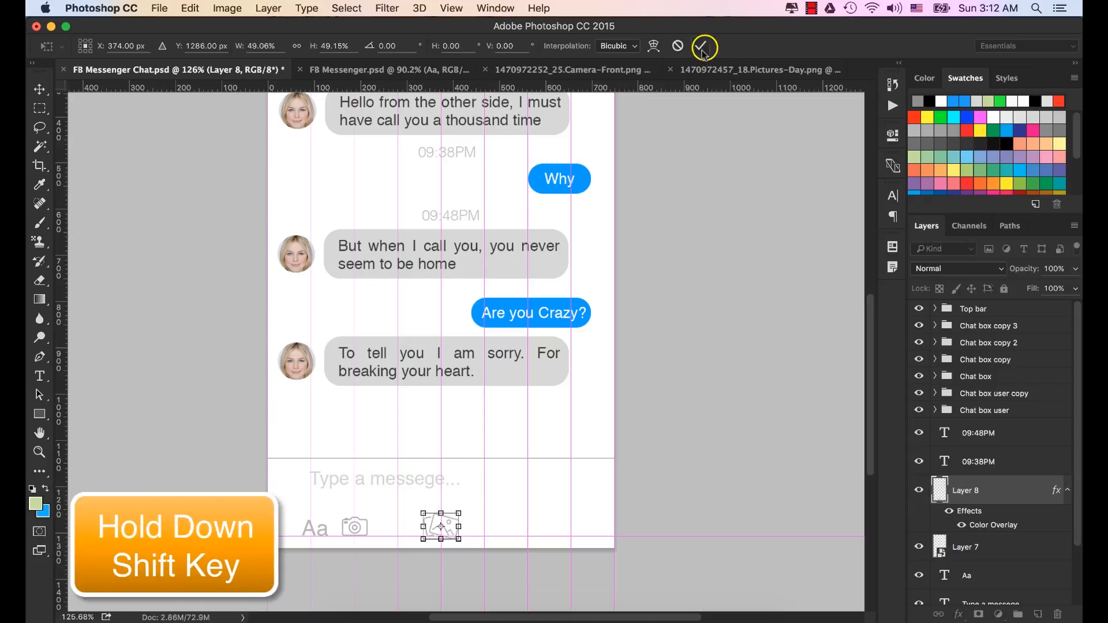
# Step: Shrink the pictures icon slightly over the camera icon to match its size, and place it on the next column guide beside it
pyautogui.scroll(3, 499, 433)
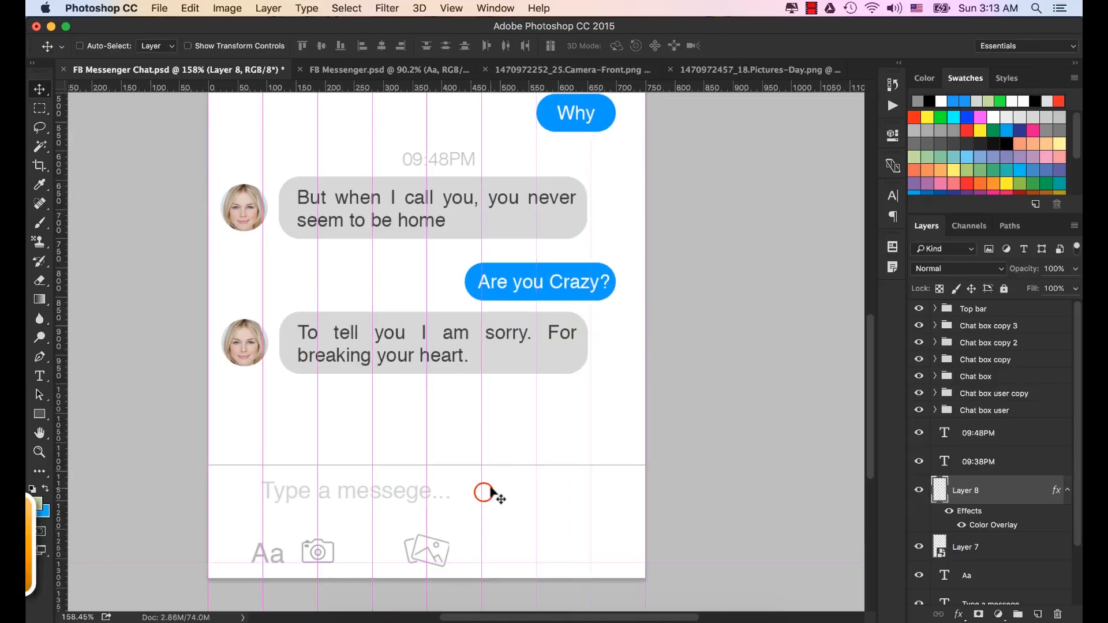
pyautogui.moveTo(483, 492); pyautogui.dragTo(506, 401)
pyautogui.moveTo(463, 460); pyautogui.dragTo(354, 459)
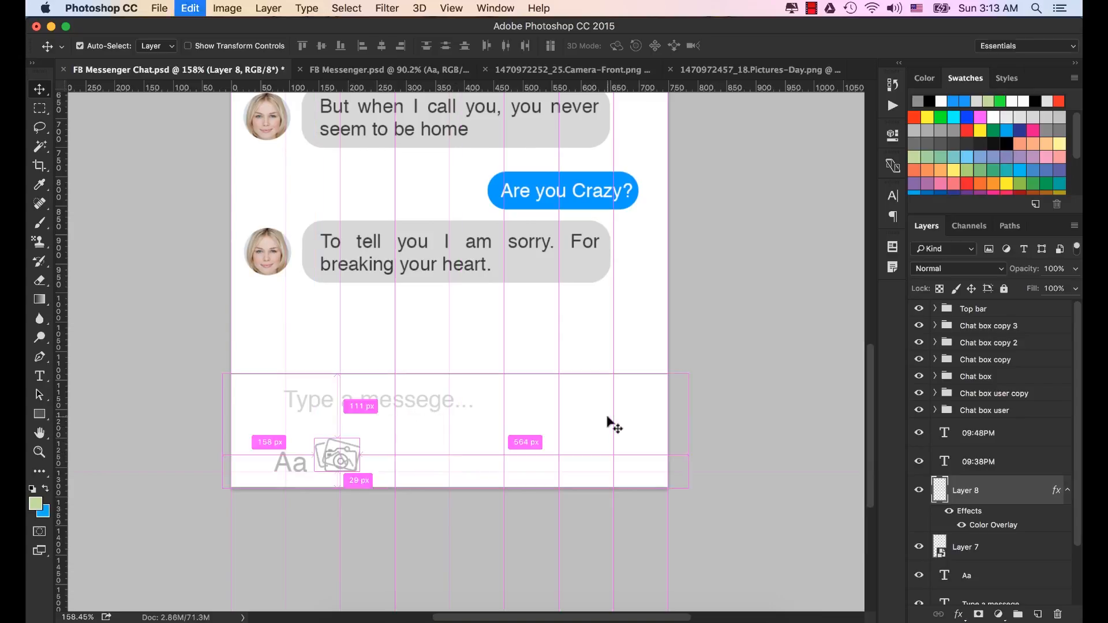
pyautogui.press('super+t')
pyautogui.moveTo(312, 438); pyautogui.dragTo(318, 443)
pyautogui.click(699, 45)
pyautogui.click(699, 46)
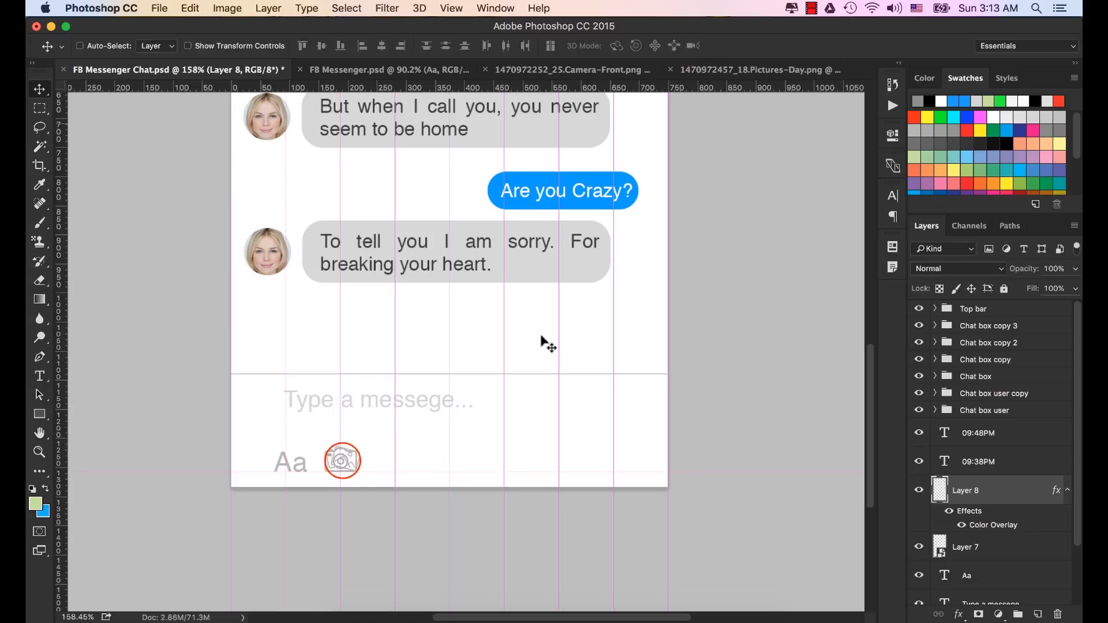
pyautogui.moveTo(345, 460); pyautogui.dragTo(399, 465)
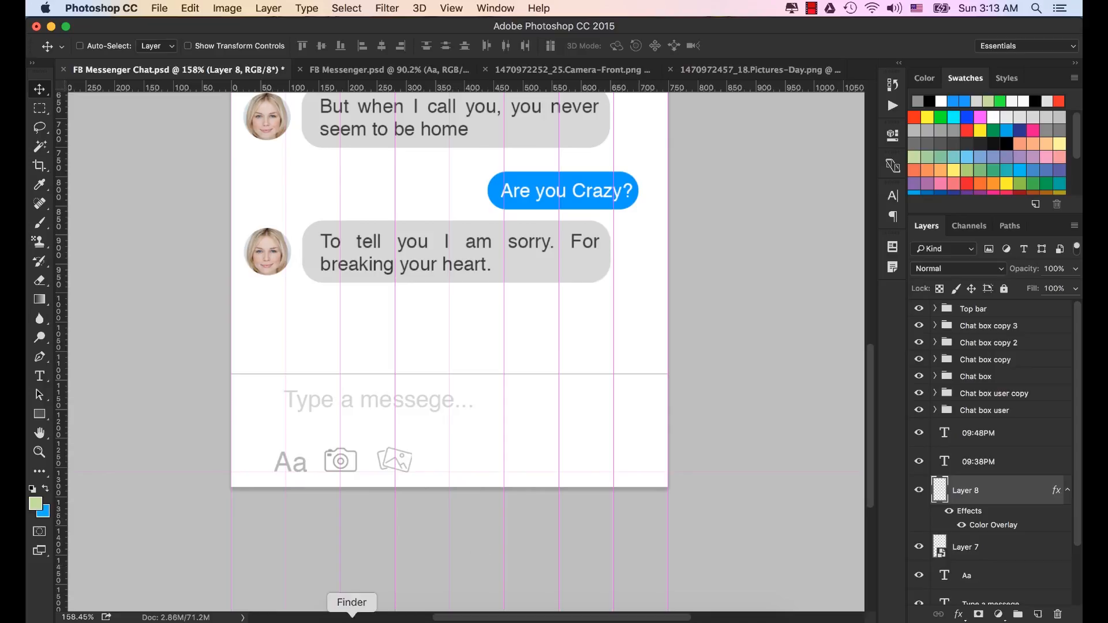
pyautogui.keyDown('super'); pyautogui.click(603, 279); pyautogui.keyUp('super')
pyautogui.press('super+Tab')
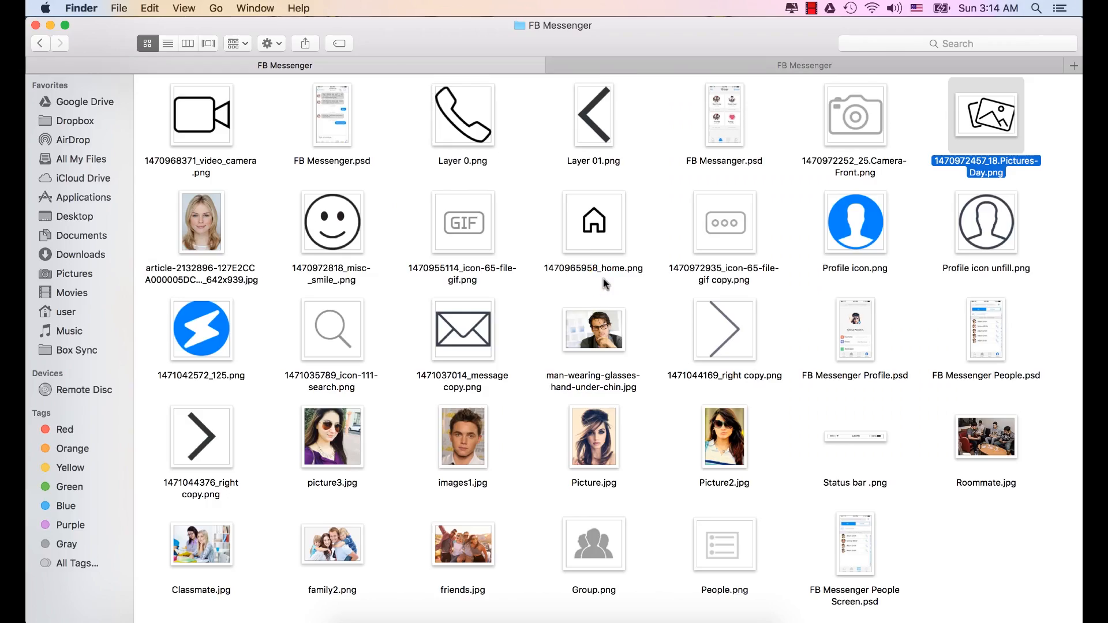
pyautogui.click(333, 219)
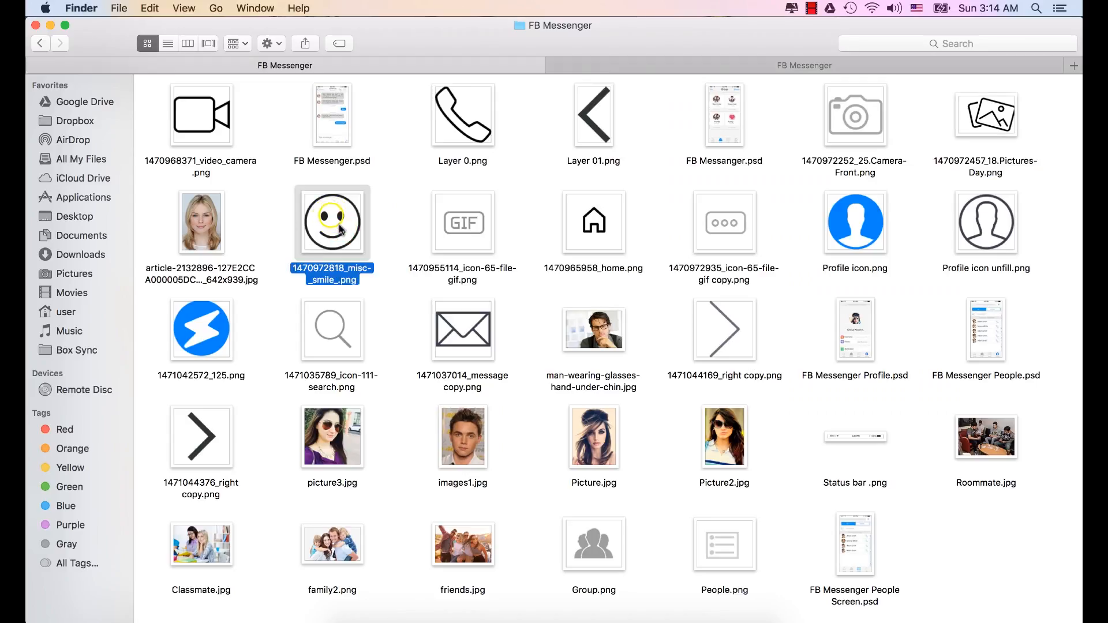
pyautogui.rightClick(333, 219)
pyautogui.moveTo(450, 236)
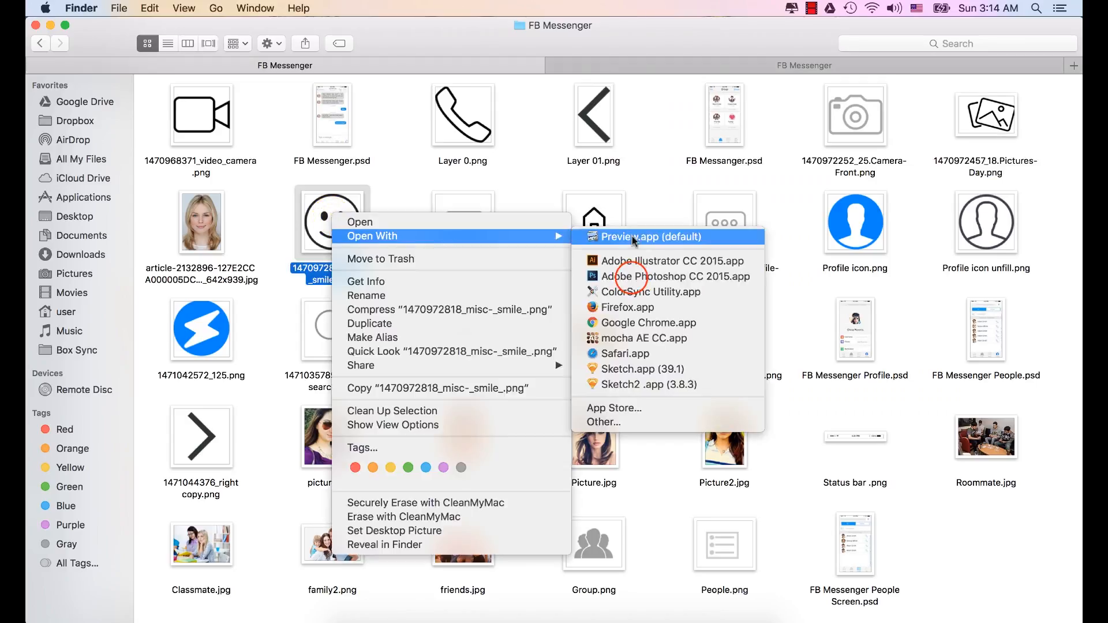
pyautogui.click(631, 277)
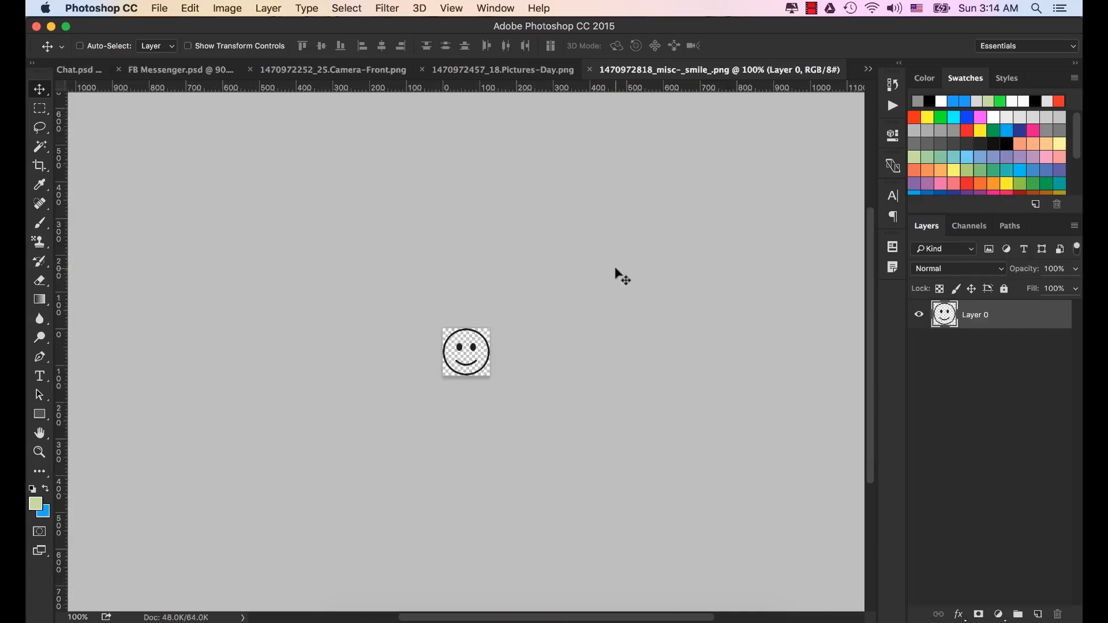
# Step: Apply a Color Overlay of a8a8a8 to the smiley icon's layer
pyautogui.rightClick(987, 312)
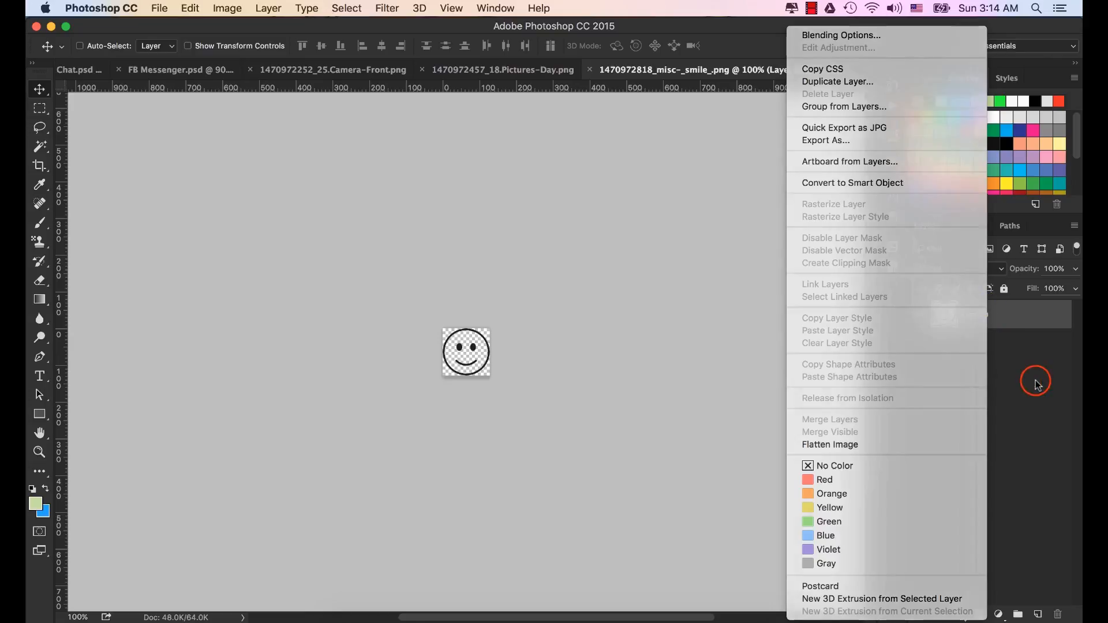
pyautogui.click(961, 612)
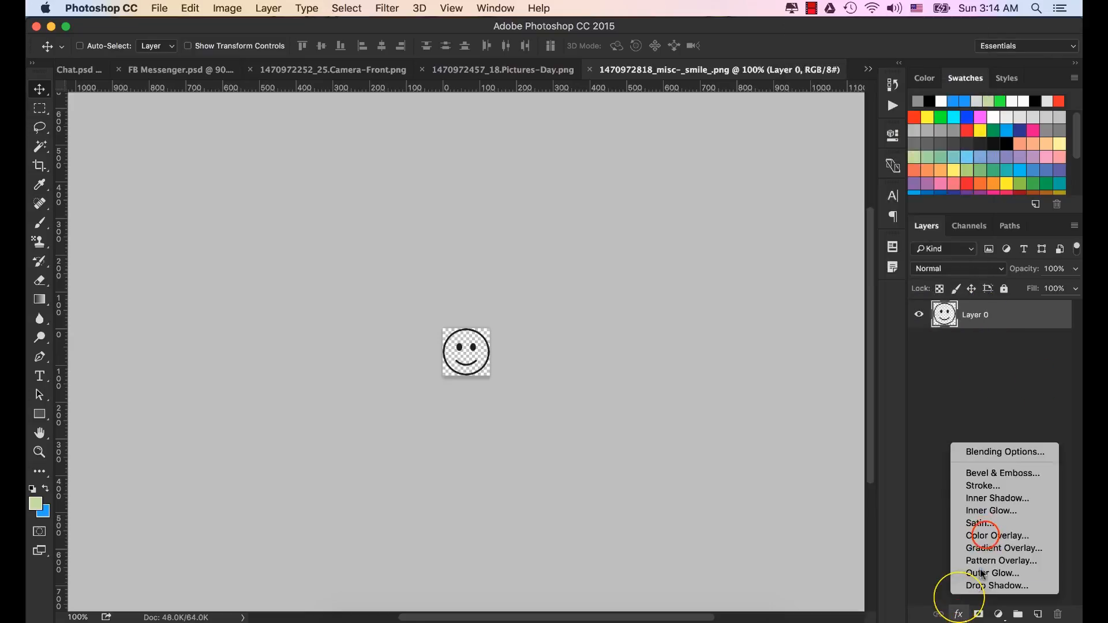
pyautogui.click(987, 537)
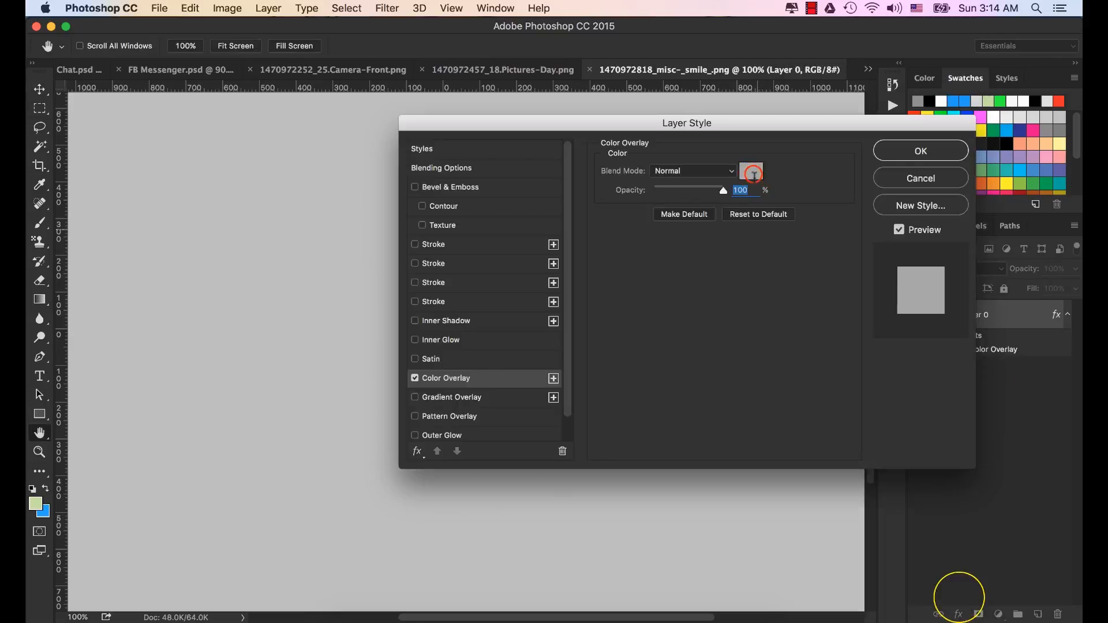
pyautogui.click(750, 167)
pyautogui.click(849, 434)
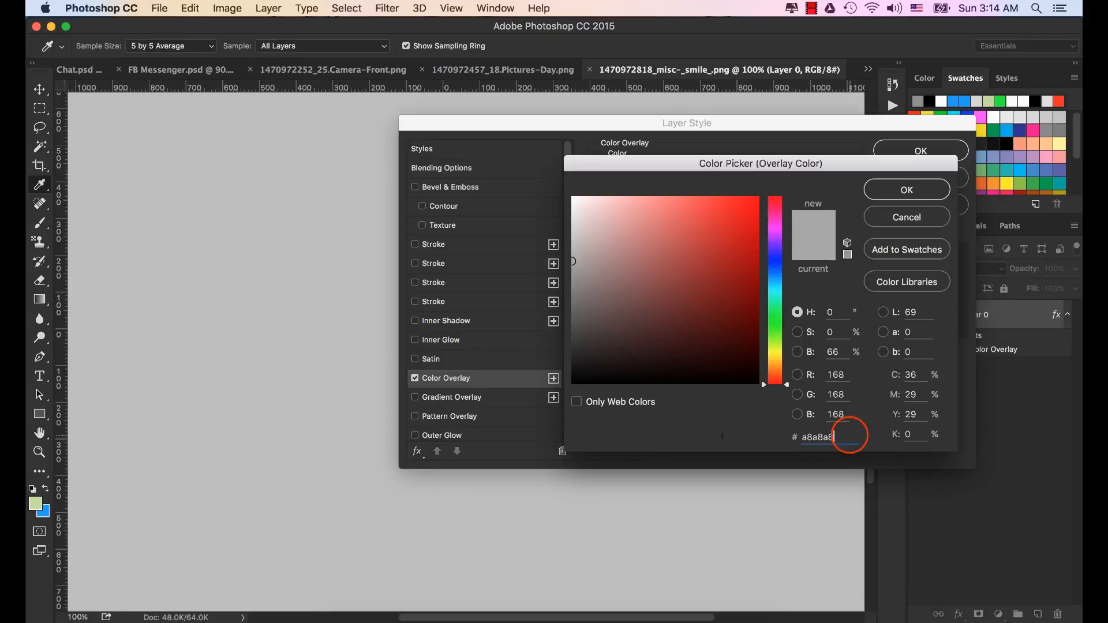
pyautogui.moveTo(850, 434); pyautogui.dragTo(722, 435)
pyautogui.click(907, 190)
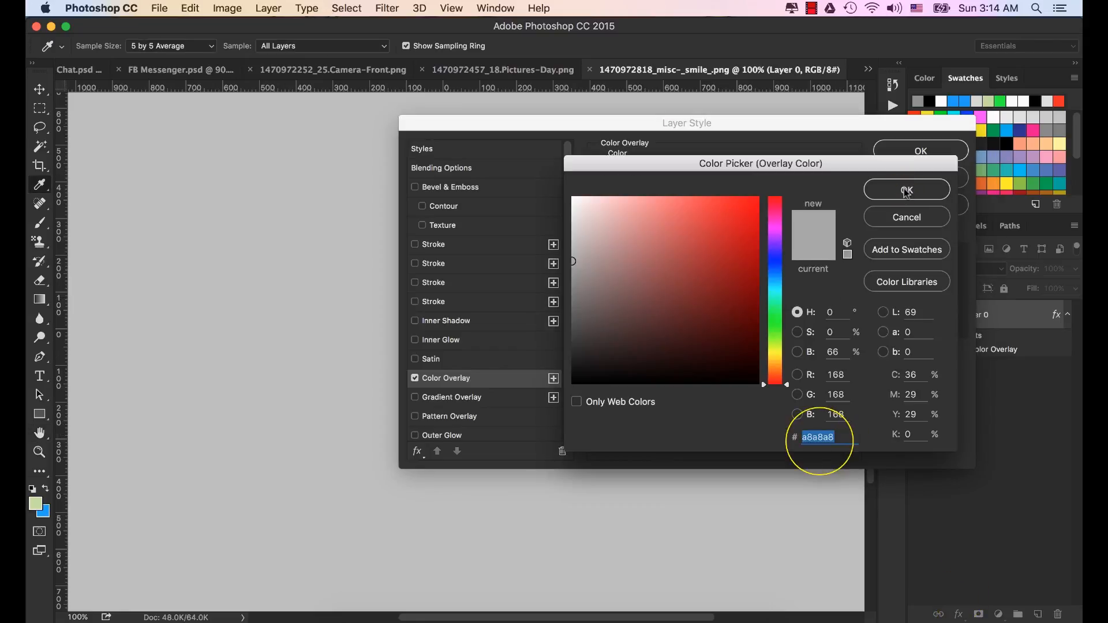
pyautogui.click(919, 151)
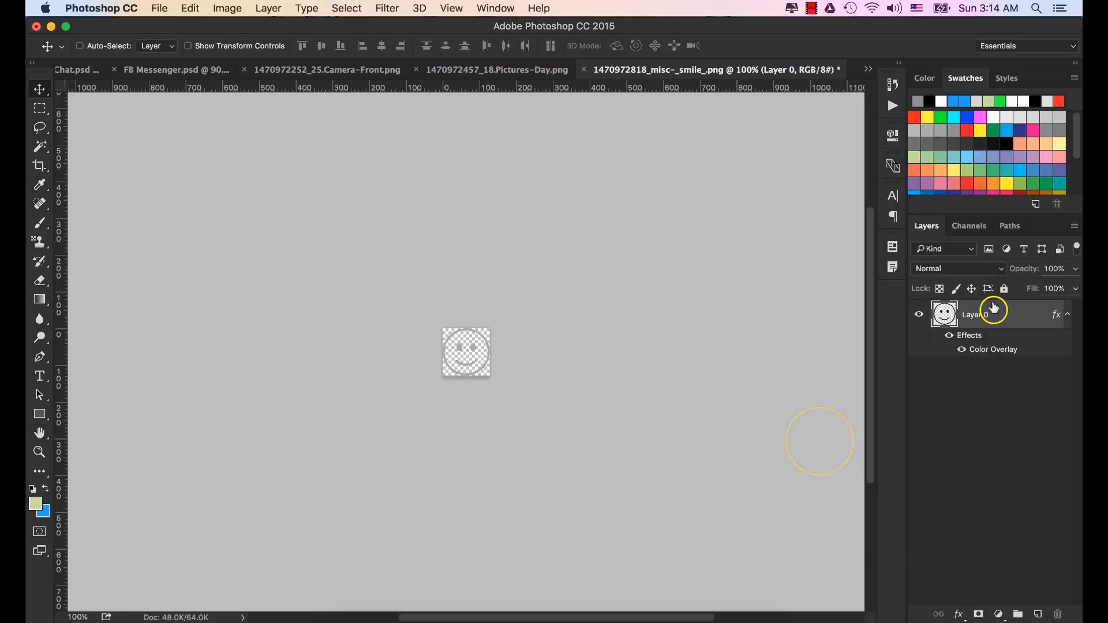
# Step: Convert the smiley layer to a smart object and copy it into FB Messenger Chat.psd
pyautogui.rightClick(993, 310)
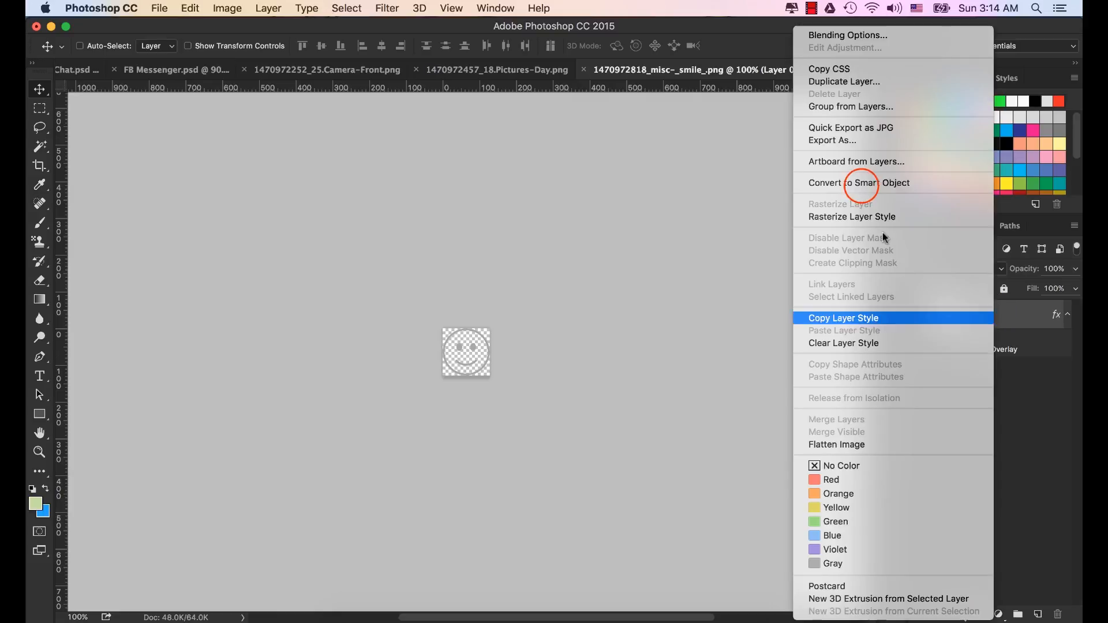
pyautogui.click(861, 186)
pyautogui.moveTo(462, 344); pyautogui.dragTo(182, 152)
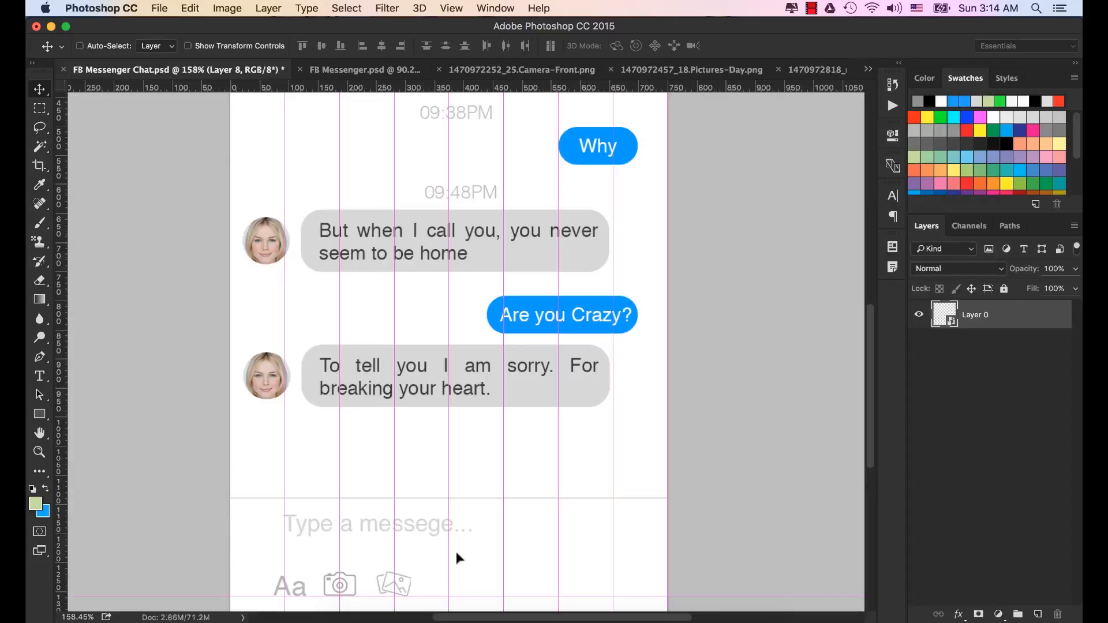
pyautogui.moveTo(454, 548); pyautogui.dragTo(455, 549)
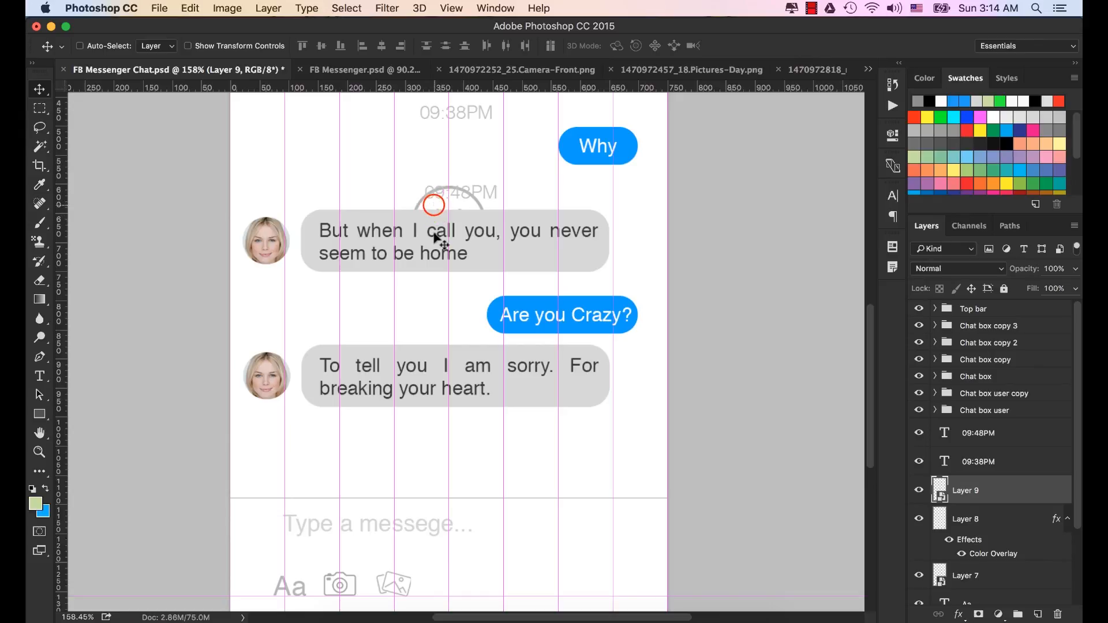
# Step: Move the smiley down into the message input bar, beyond the pictures icon
pyautogui.moveTo(434, 234); pyautogui.dragTo(451, 597)
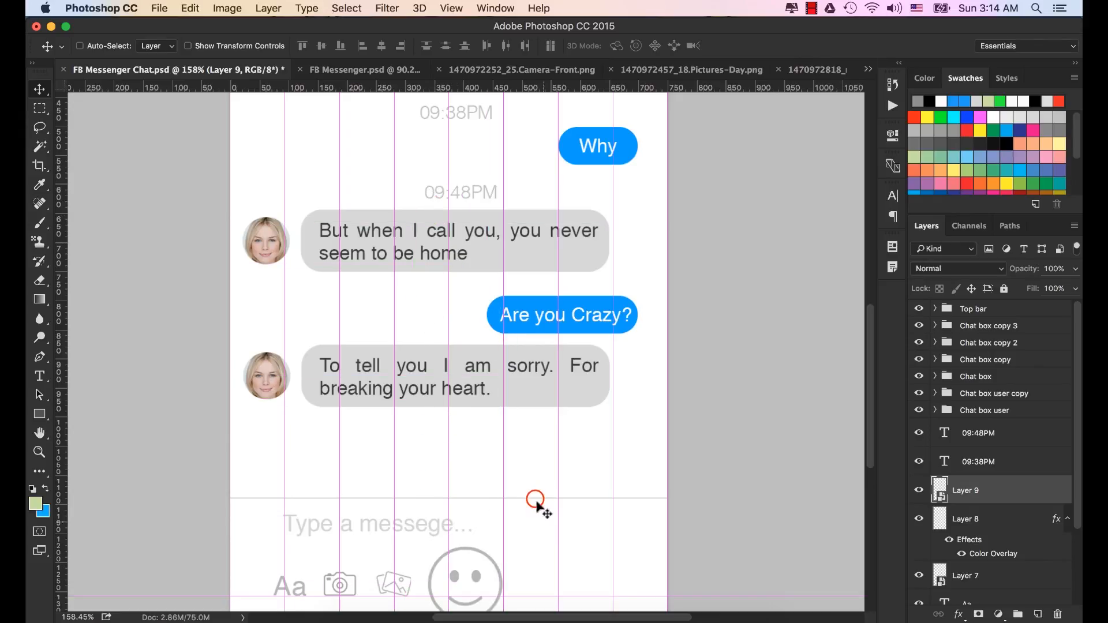
pyautogui.moveTo(535, 499); pyautogui.dragTo(548, 349)
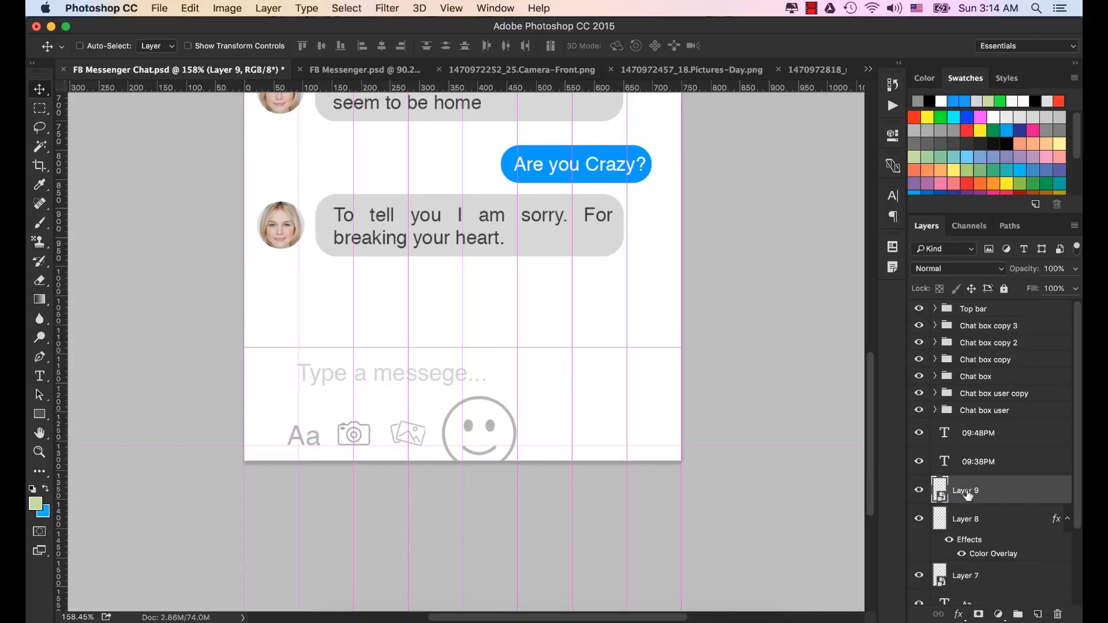
pyautogui.moveTo(479, 415); pyautogui.dragTo(499, 393)
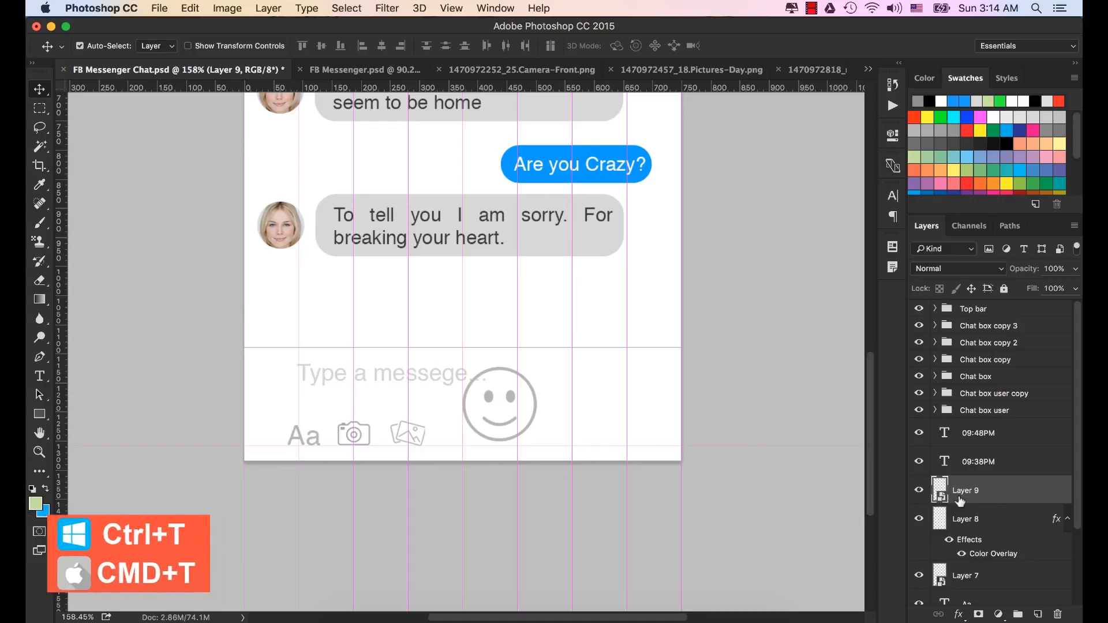
# Step: Scale the smiley proportionally to about 40.6% and place it on the next column guide beside the pictures icon
pyautogui.press('super+t')
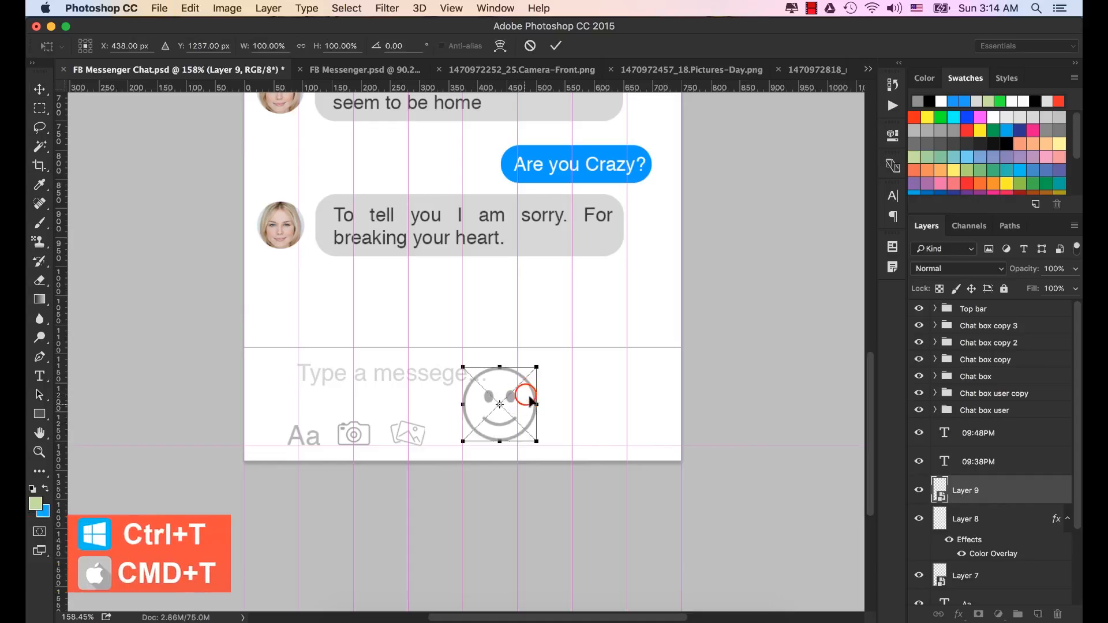
pyautogui.moveTo(520, 388); pyautogui.dragTo(490, 404)
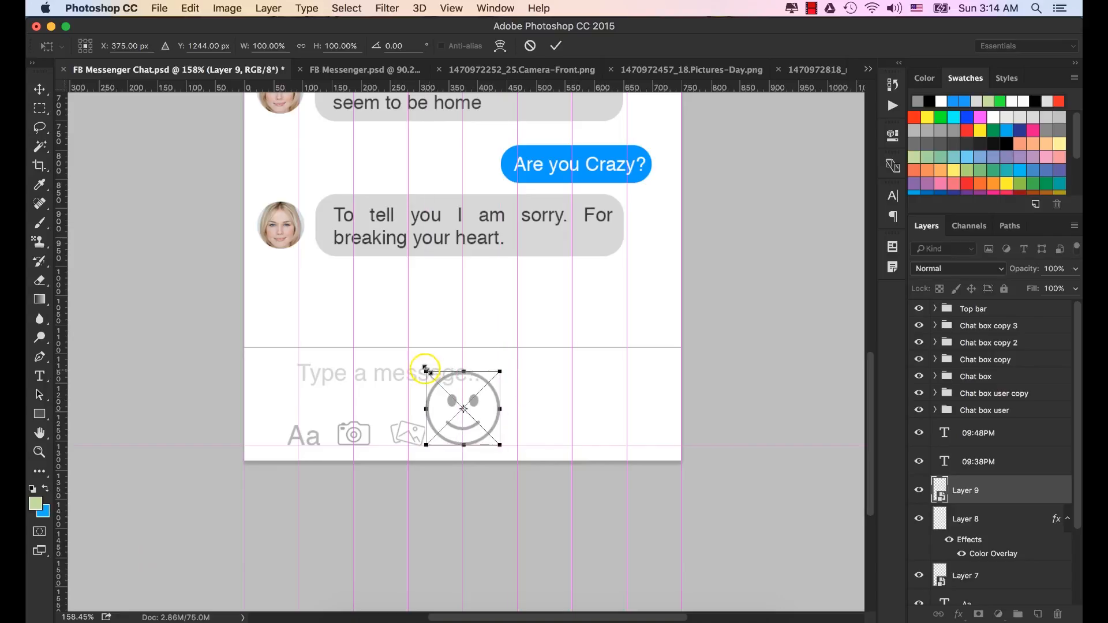
pyautogui.moveTo(426, 370); pyautogui.dragTo(471, 415)
pyautogui.scroll(3, 503, 324)
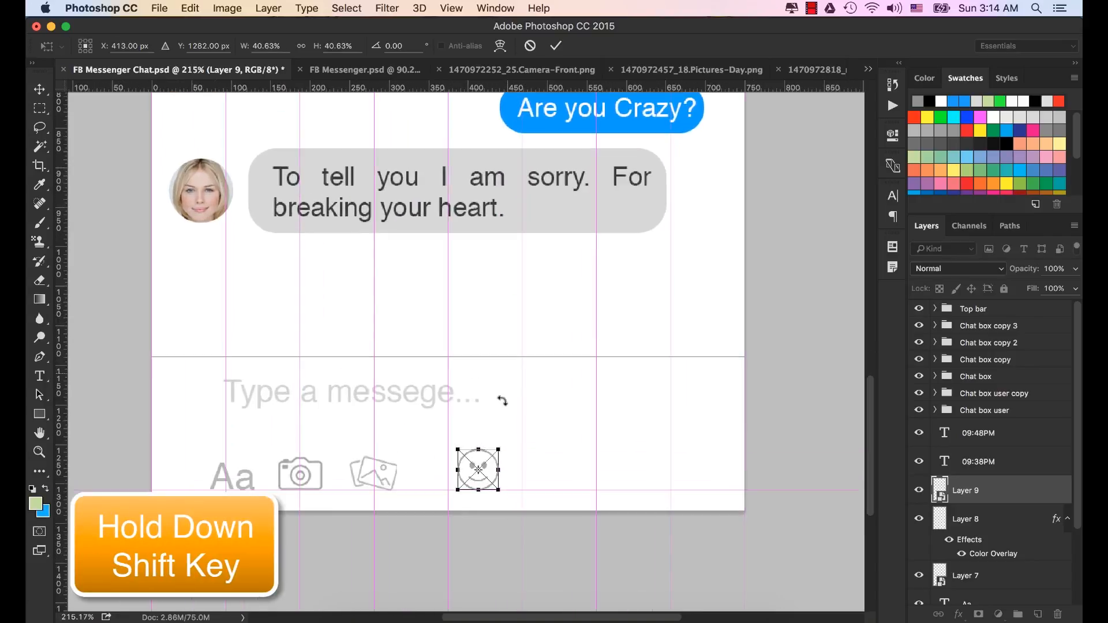
pyautogui.click(554, 46)
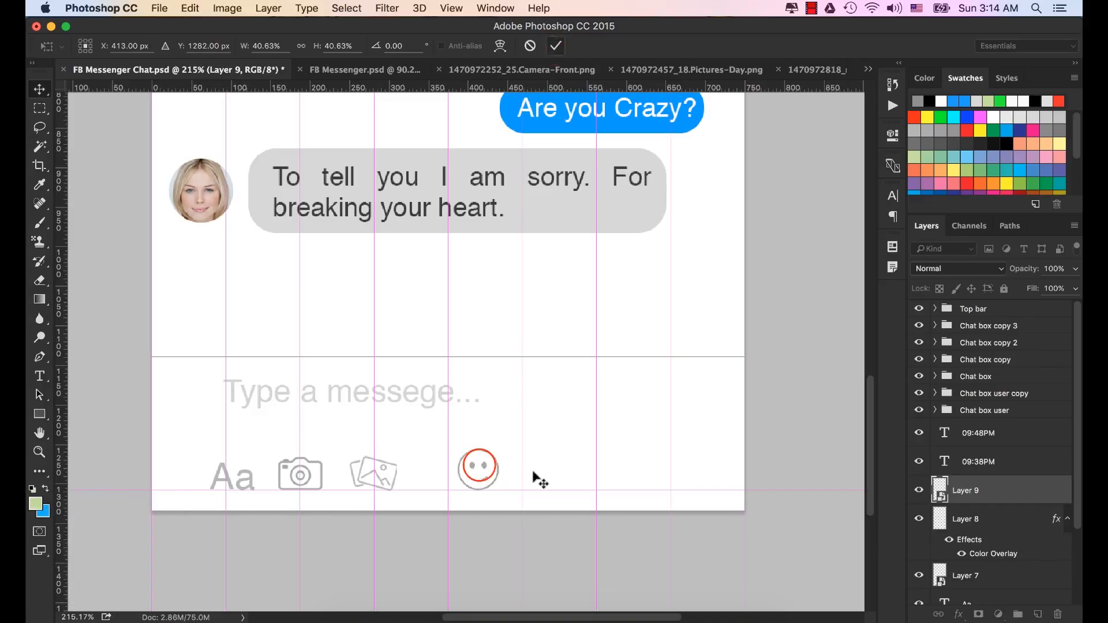
pyautogui.moveTo(490, 471)
pyautogui.mouseDown()
pyautogui.moveTo(292, 471)
pyautogui.moveTo(446, 468)
pyautogui.mouseUp()
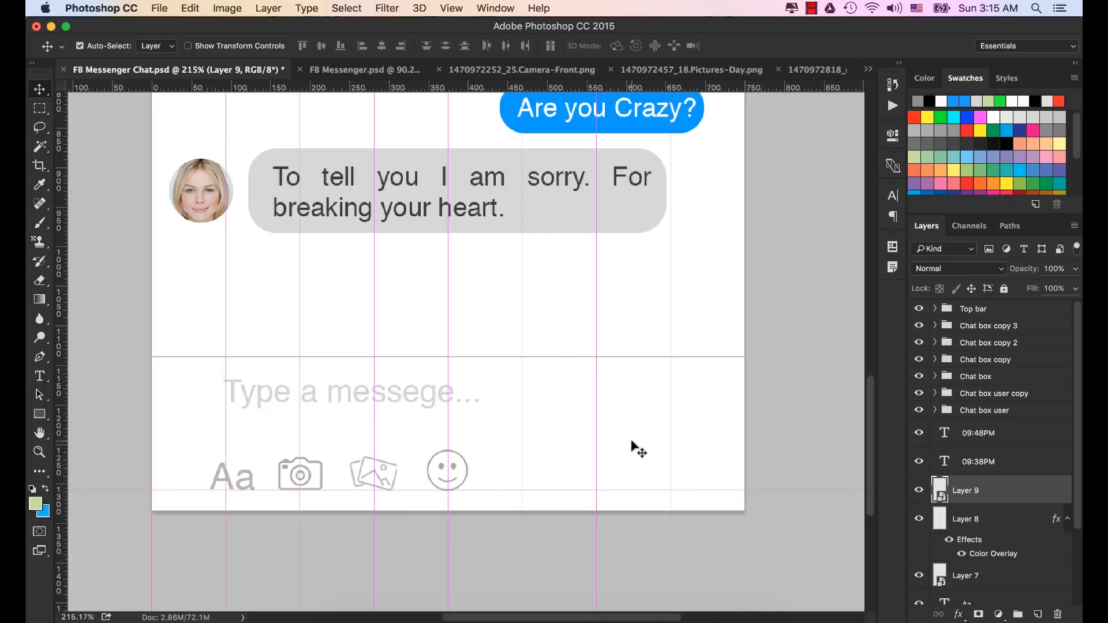
pyautogui.press('super+Tab')
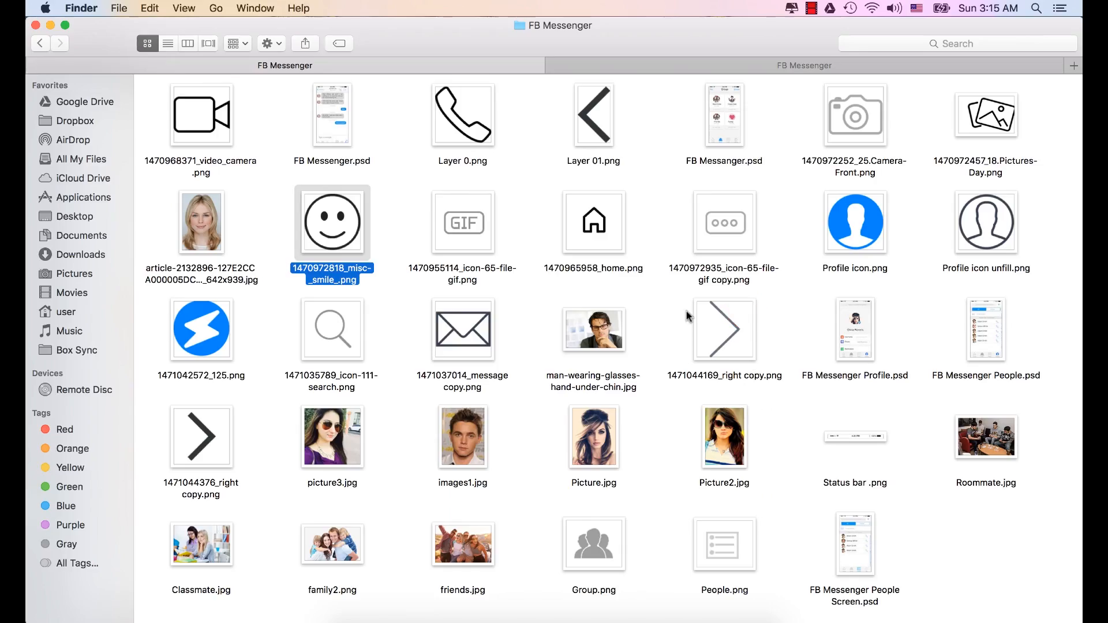
pyautogui.click(463, 234)
pyautogui.rightClick(460, 221)
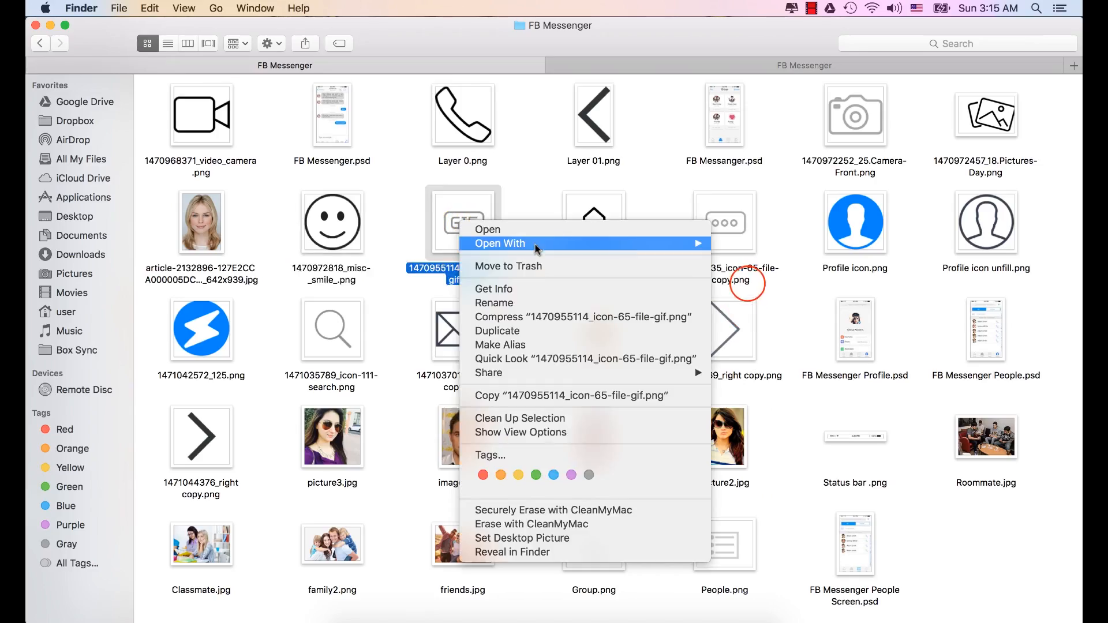
pyautogui.moveTo(537, 245)
pyautogui.click(747, 283)
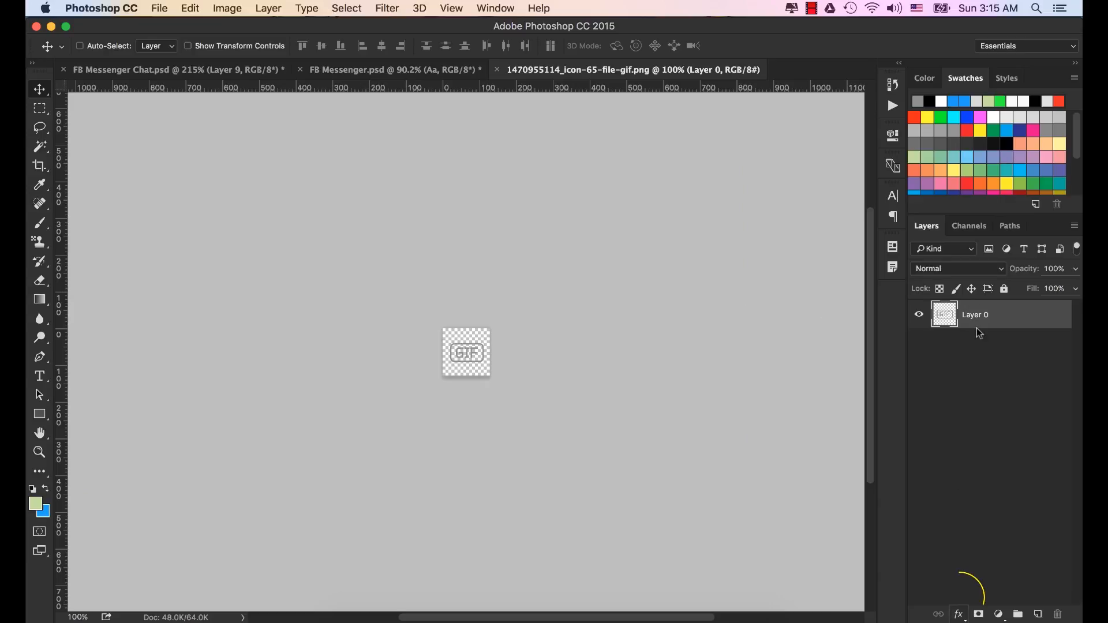
# Step: Apply a Color Overlay of a8a8a8 to the GIF icon's layer
pyautogui.click(959, 614)
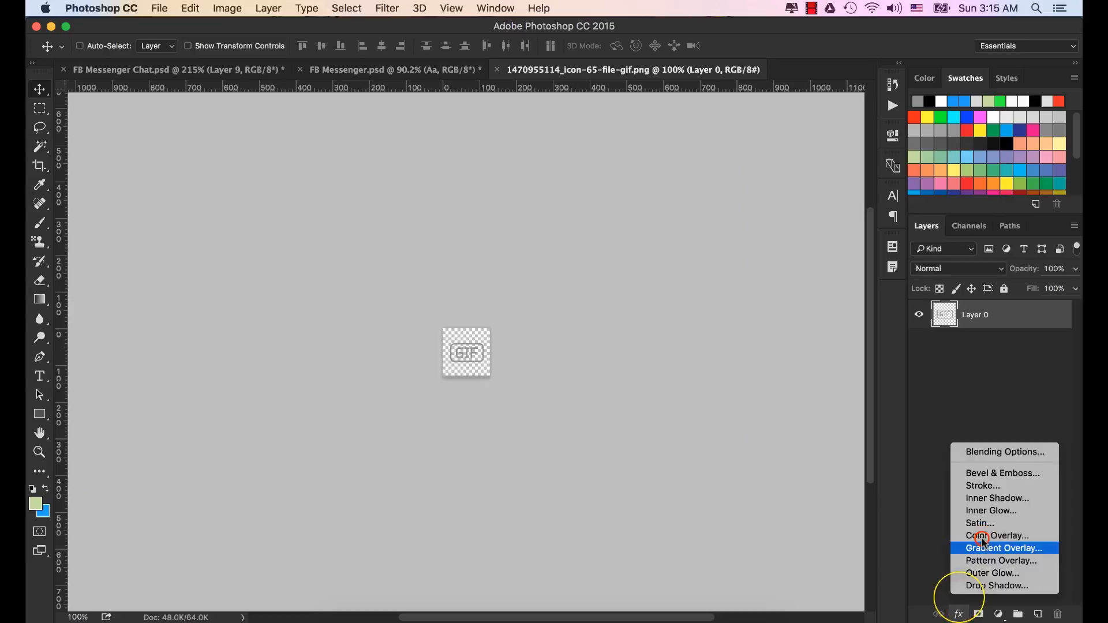
pyautogui.click(997, 536)
pyautogui.click(746, 166)
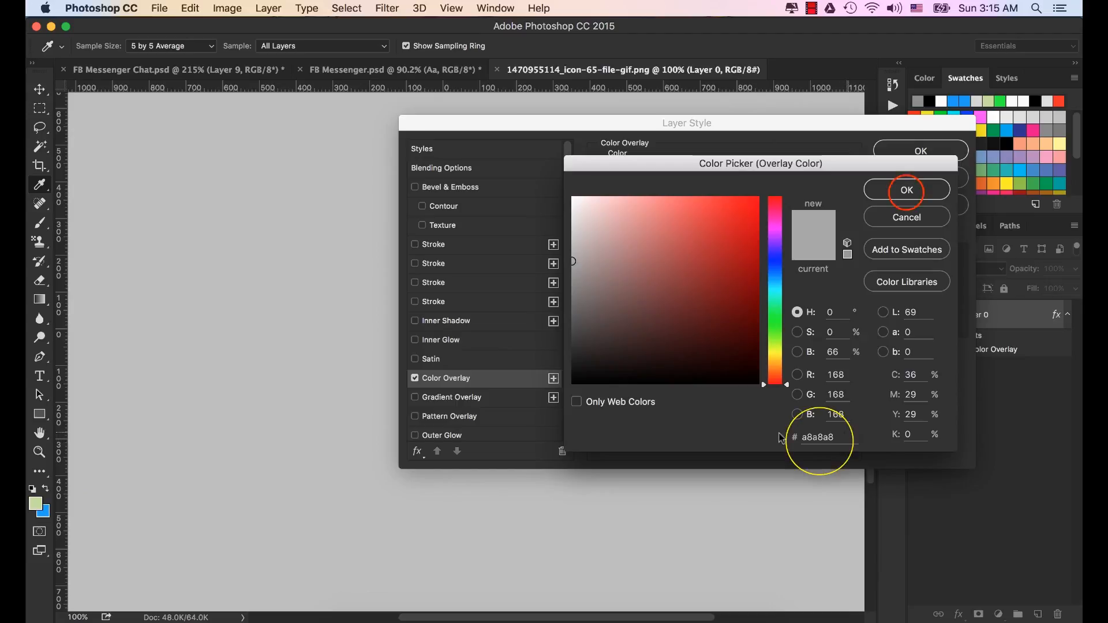
pyautogui.click(907, 190)
pyautogui.click(922, 152)
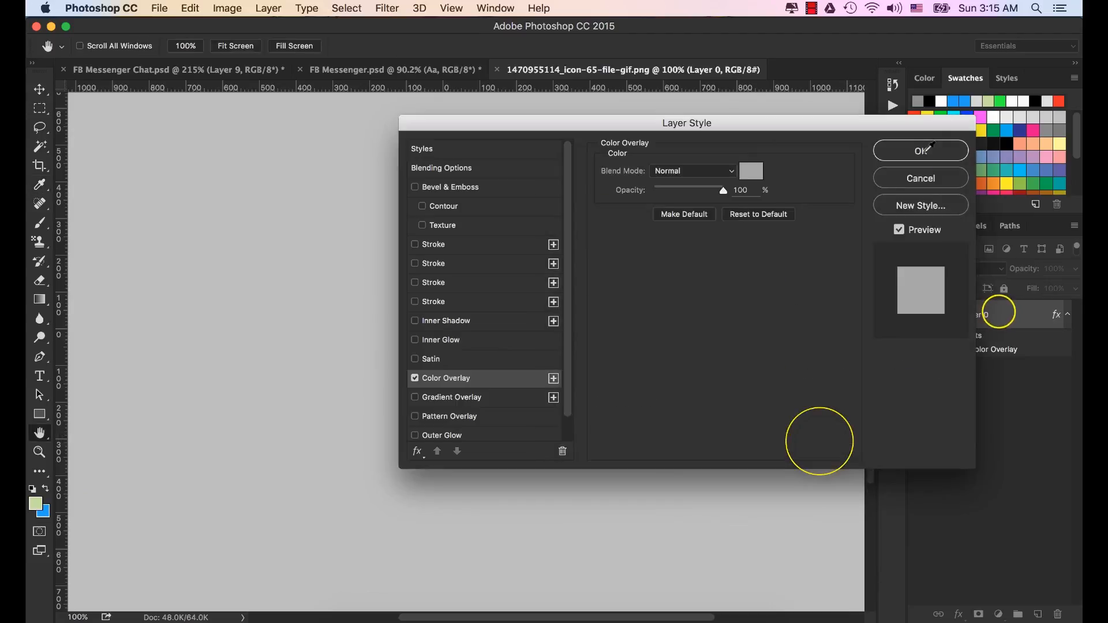
# Step: Convert the GIF icon's layer to a smart object and copy it into FB Messenger Chat.psd
pyautogui.rightClick(995, 312)
pyautogui.click(900, 186)
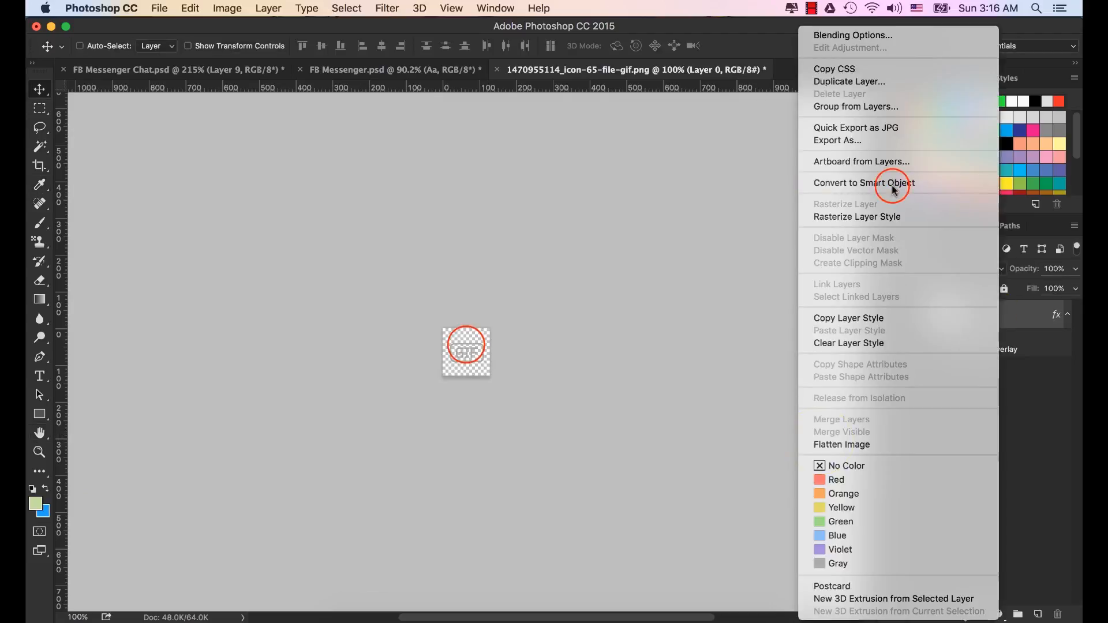
pyautogui.moveTo(470, 343); pyautogui.dragTo(186, 72)
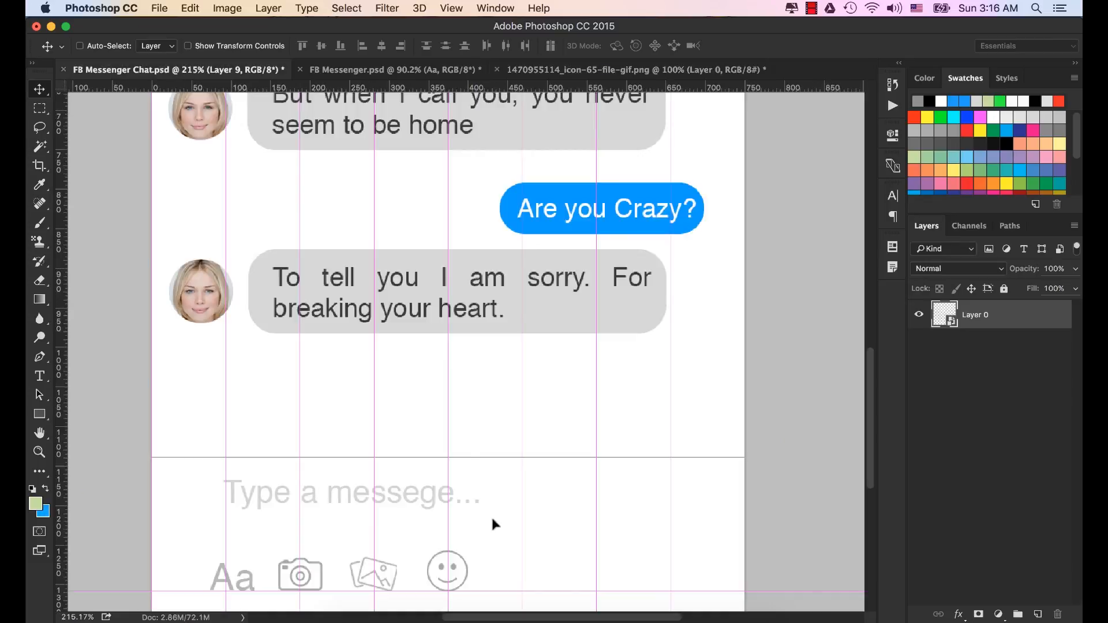
pyautogui.moveTo(492, 521); pyautogui.dragTo(492, 520)
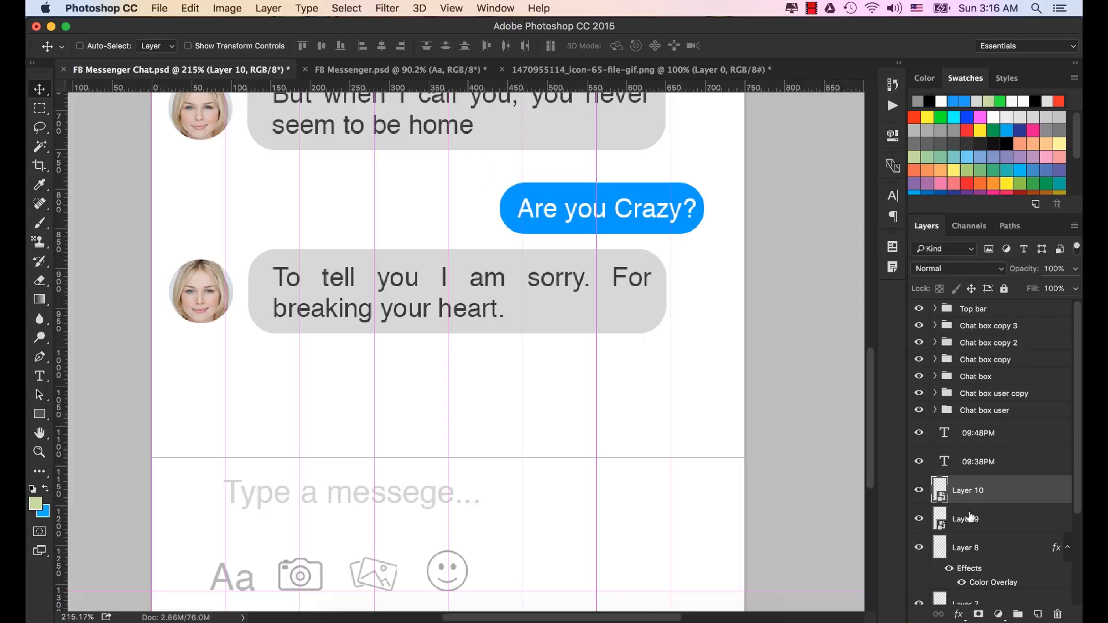
# Step: Place the GIF icon in the icon row, centered on the next column guide beside the smiley
pyautogui.moveTo(469, 171); pyautogui.dragTo(520, 570)
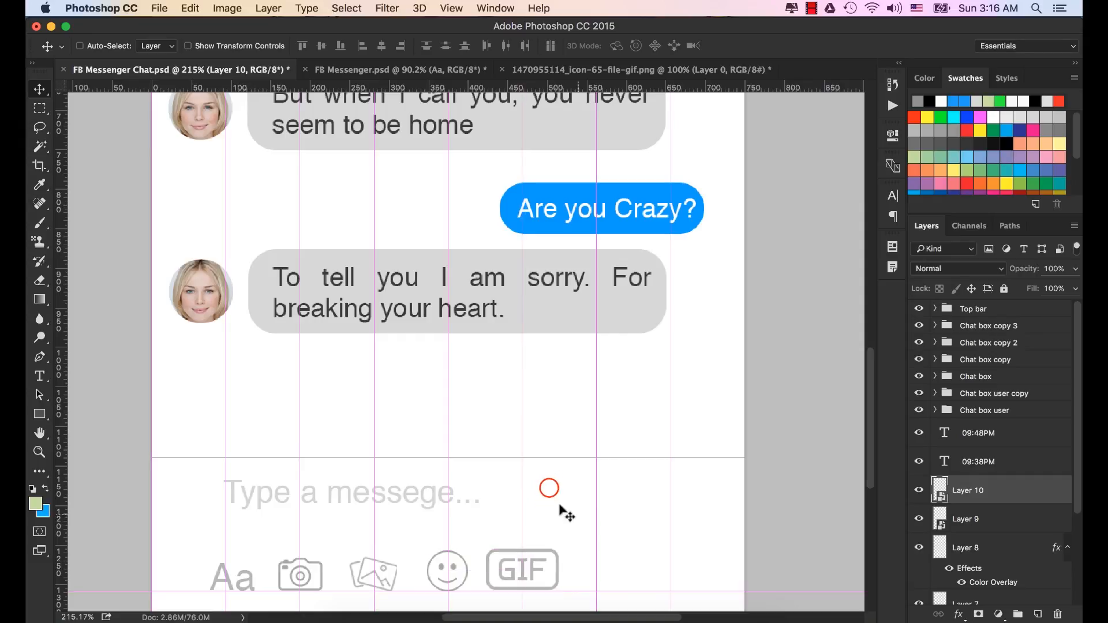
pyautogui.scroll(-5, 543, 378)
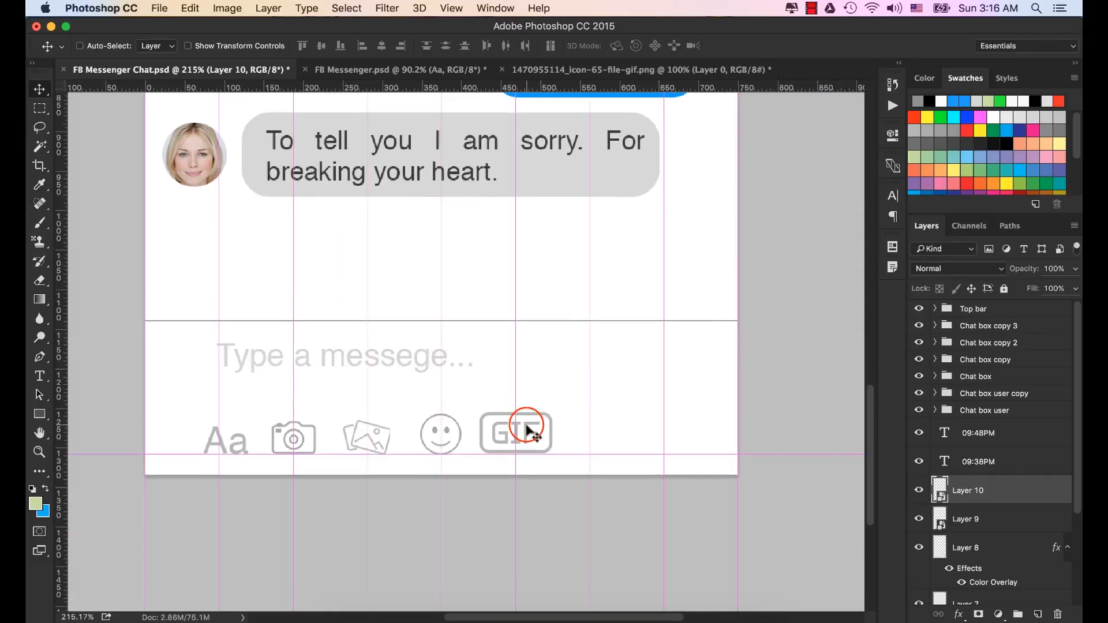
pyautogui.moveTo(531, 433); pyautogui.dragTo(526, 431)
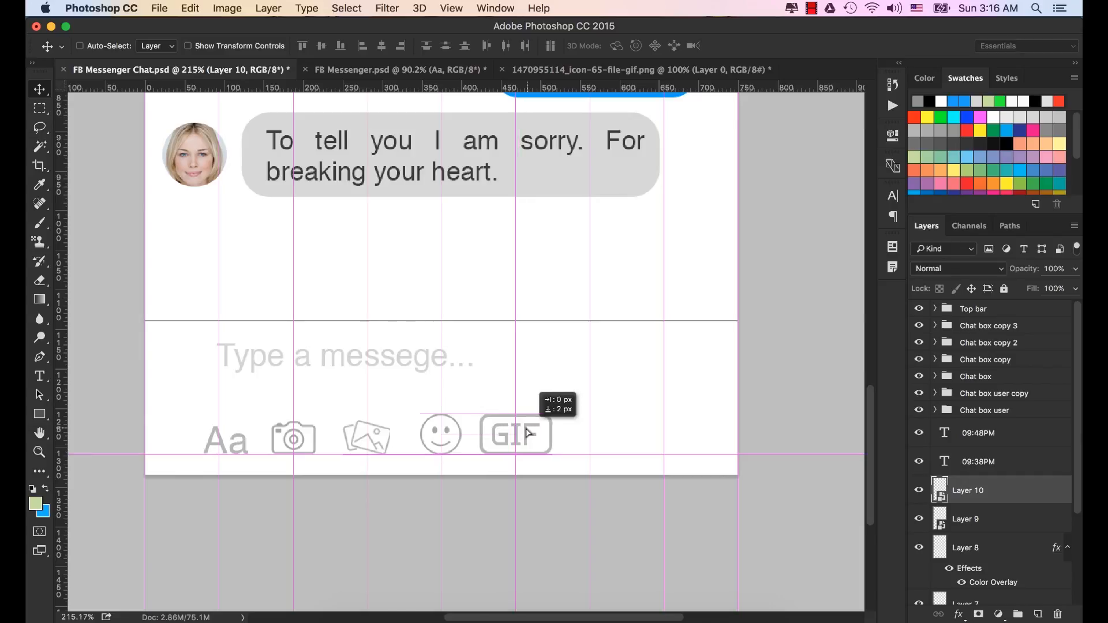
pyautogui.moveTo(526, 432); pyautogui.dragTo(525, 432)
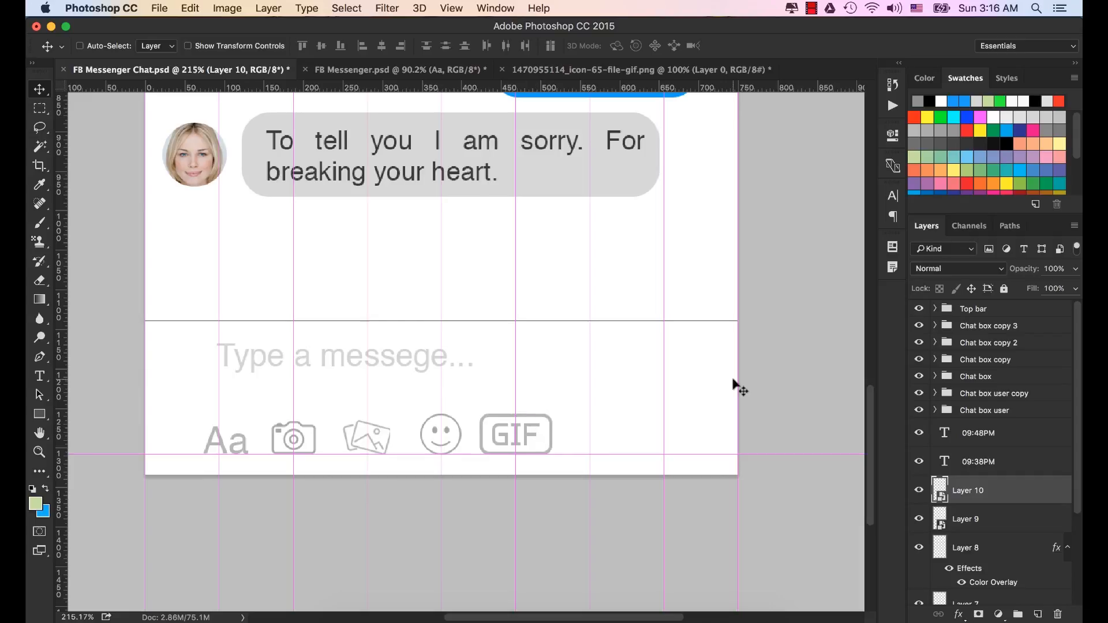
# Step: Scale the GIF icon down slightly and proportionally on its column guide and apply the transform
pyautogui.press('super+t')
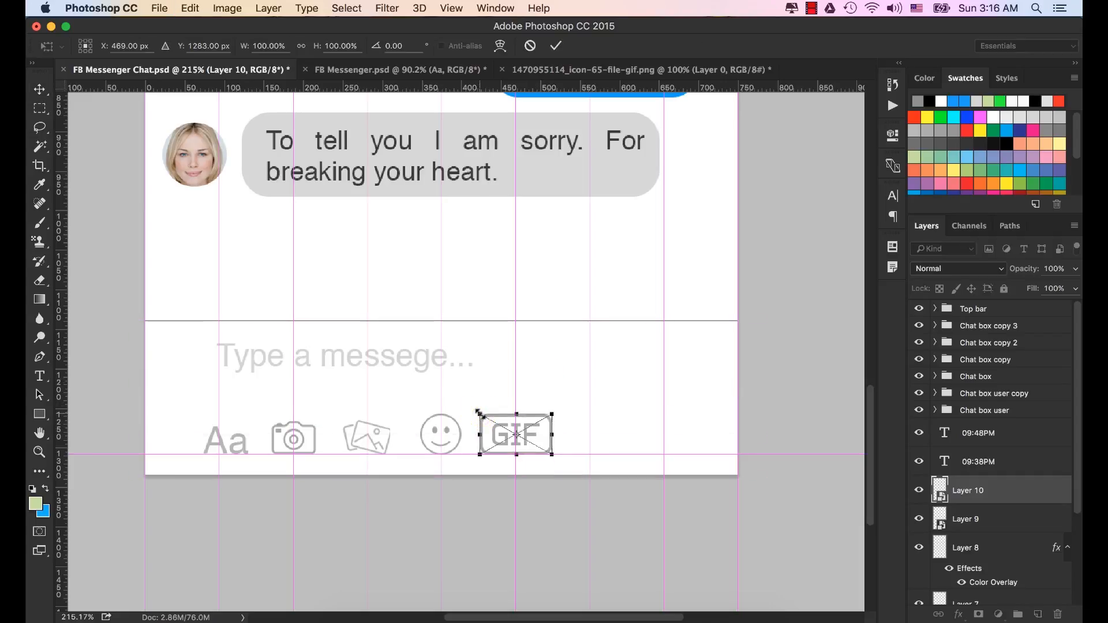
pyautogui.moveTo(477, 412); pyautogui.dragTo(535, 442)
pyautogui.doubleClick(537, 439)
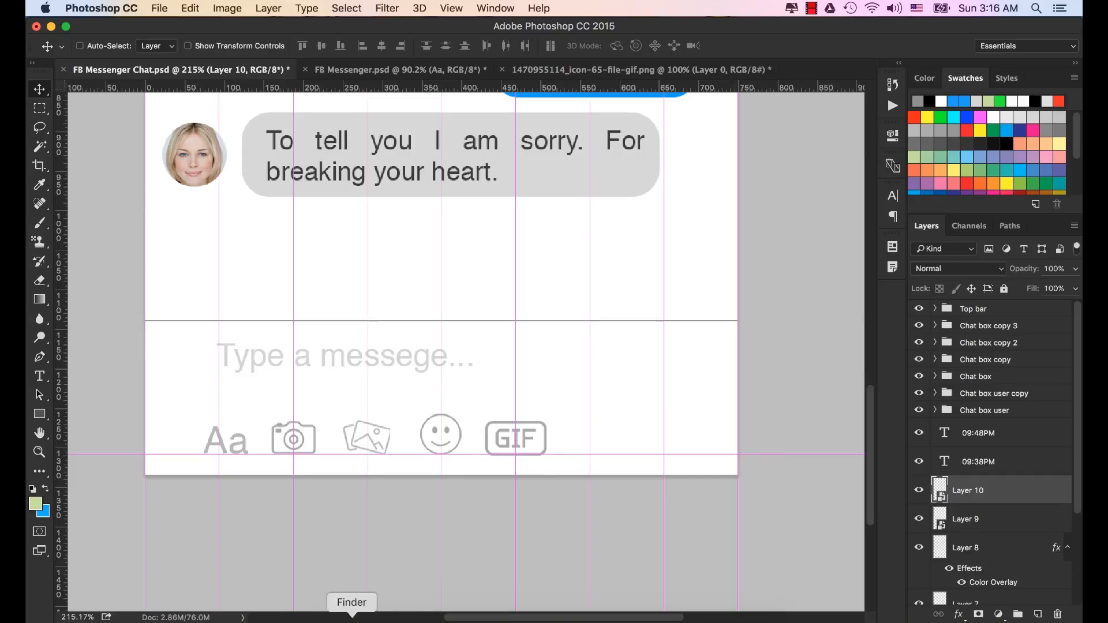
pyautogui.click(352, 620)
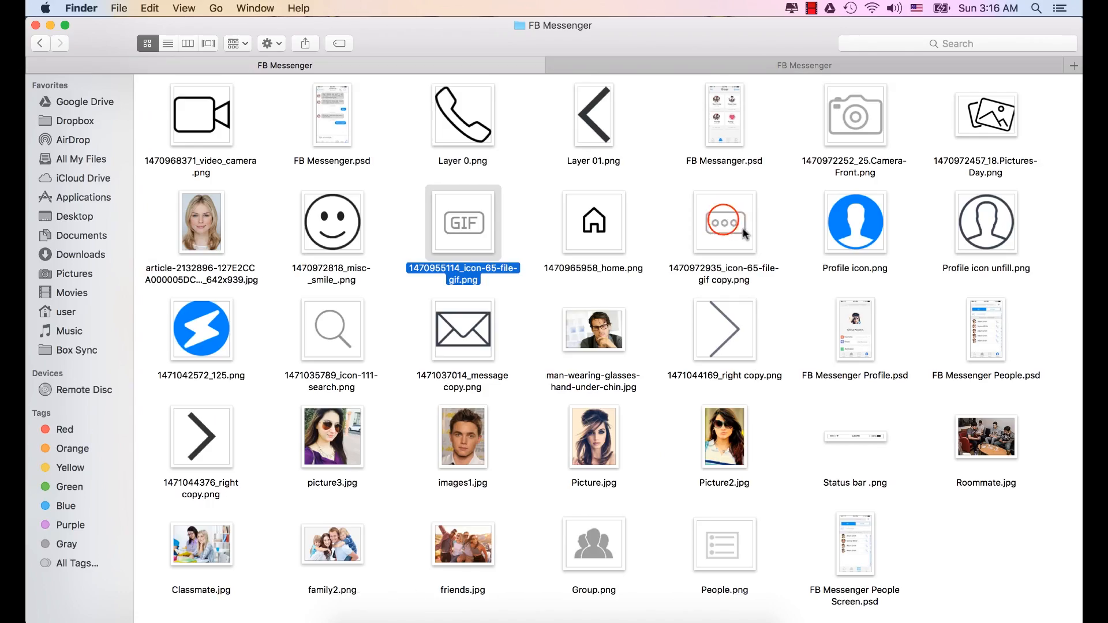
pyautogui.click(725, 223)
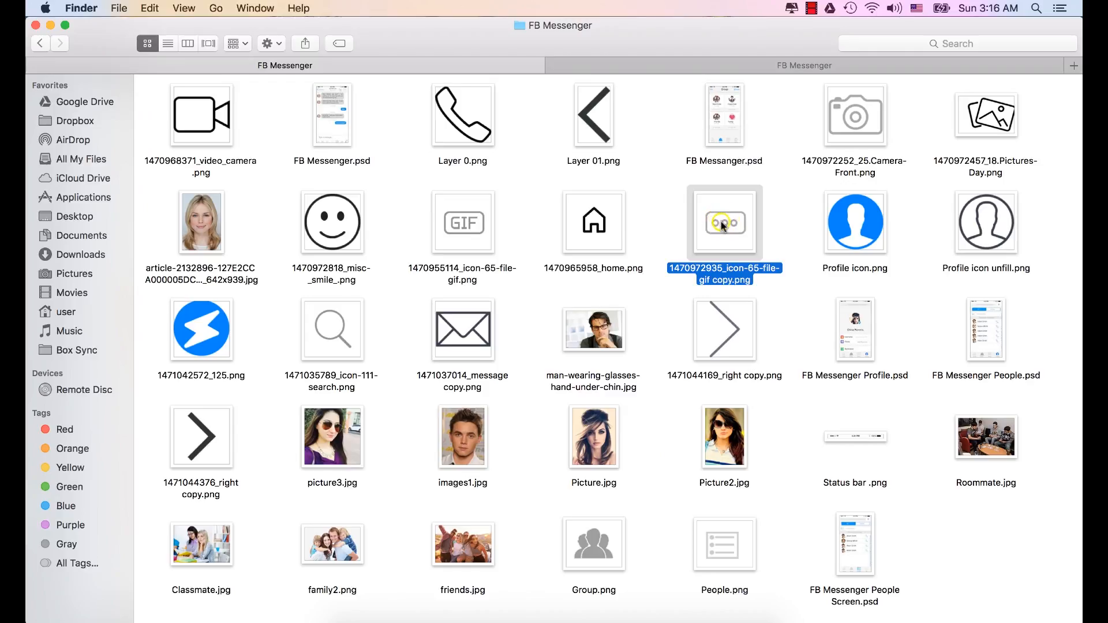
pyautogui.rightClick(722, 225)
pyautogui.moveTo(782, 244)
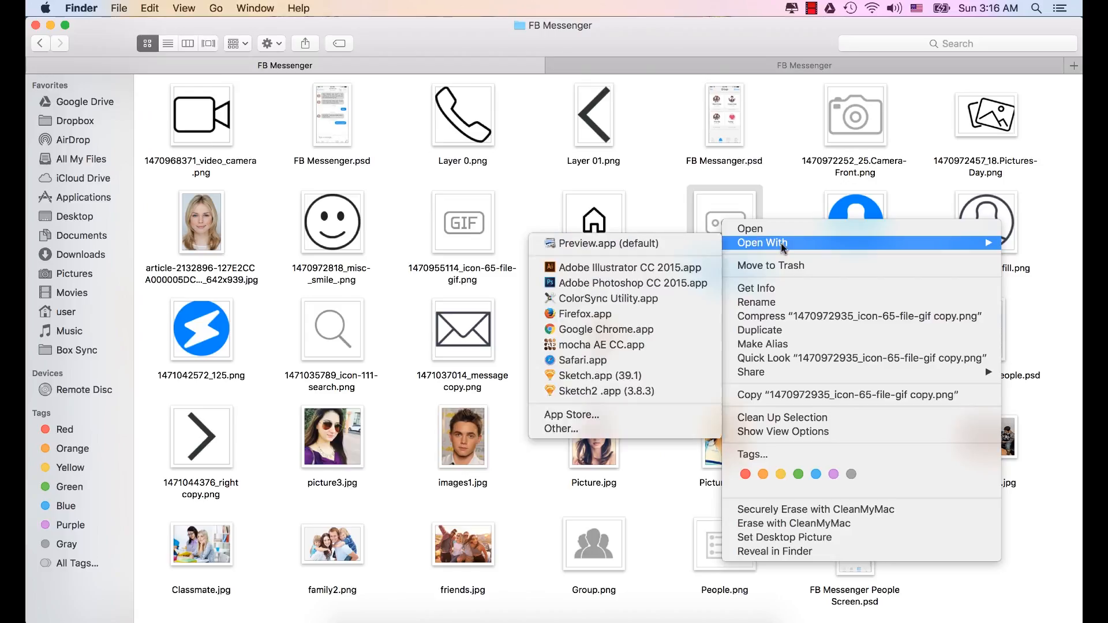
pyautogui.click(642, 292)
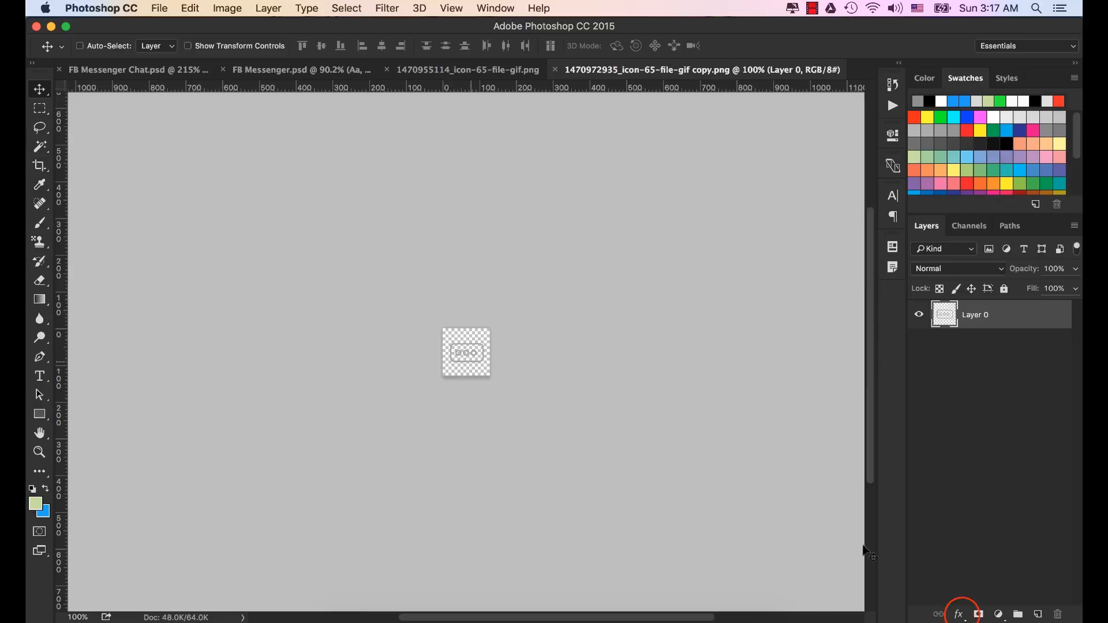
# Step: Apply a Color Overlay of a8a8a8 to the three-dots icon's layer
pyautogui.click(959, 614)
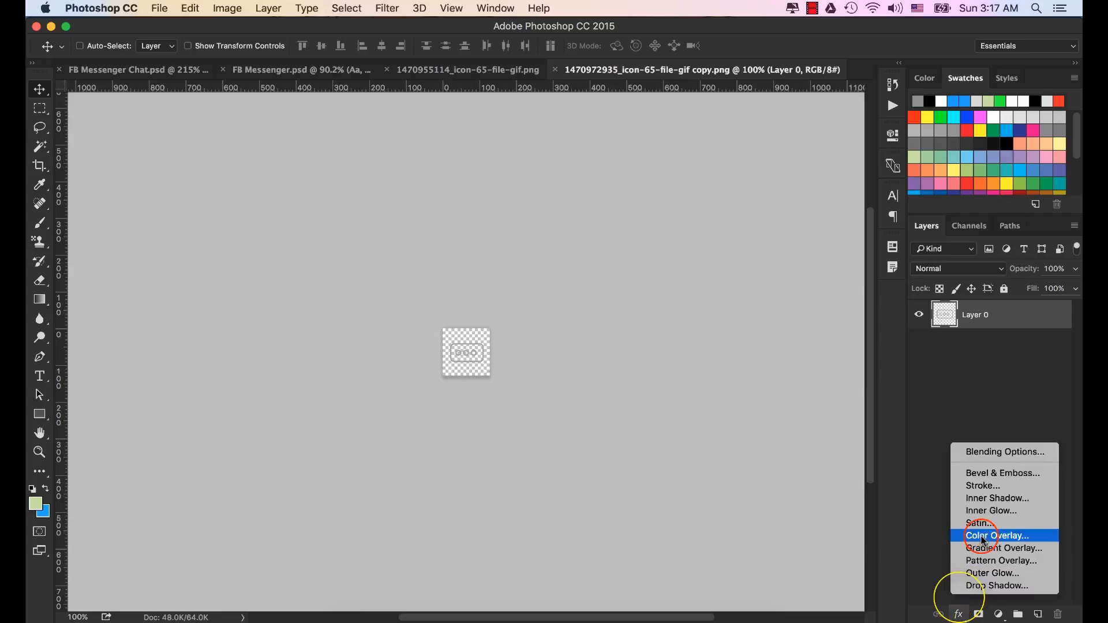
pyautogui.click(984, 537)
pyautogui.click(750, 171)
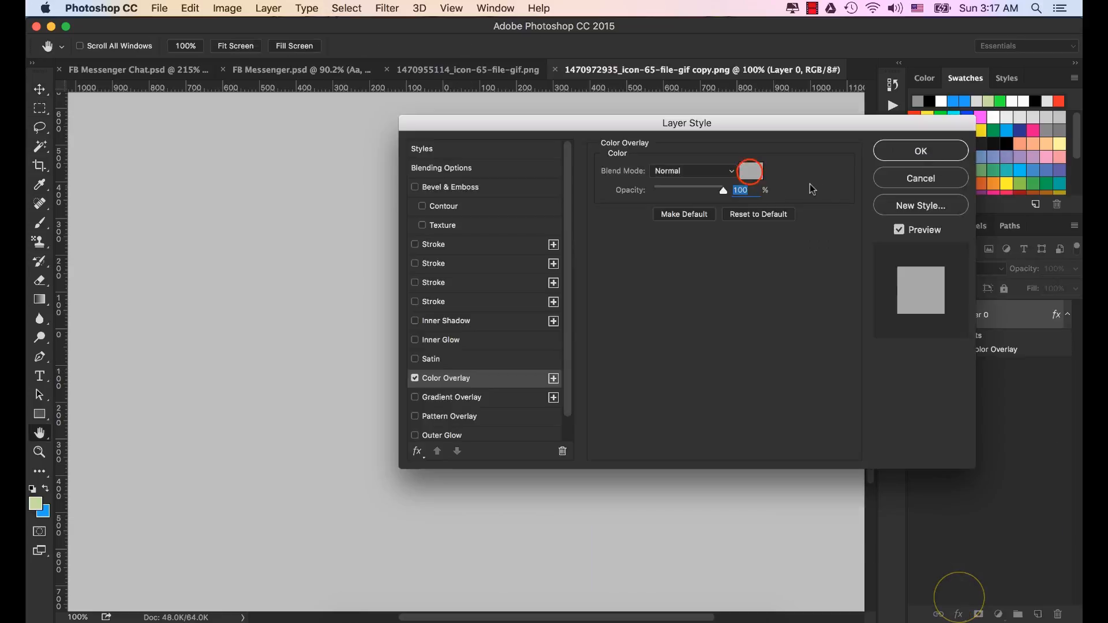
pyautogui.click(750, 175)
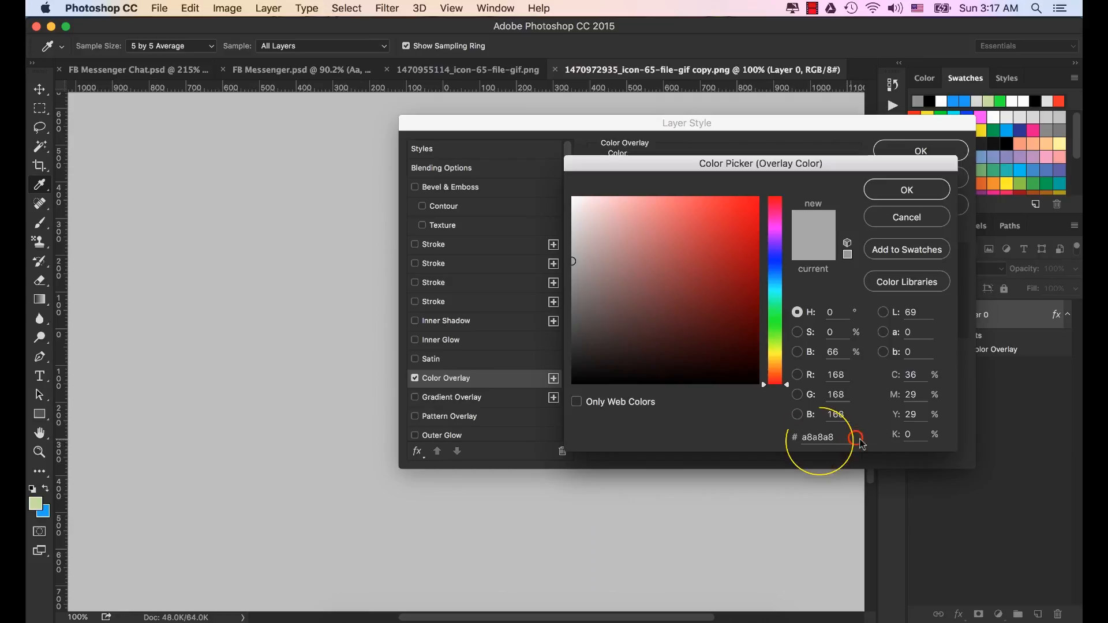
pyautogui.click(906, 189)
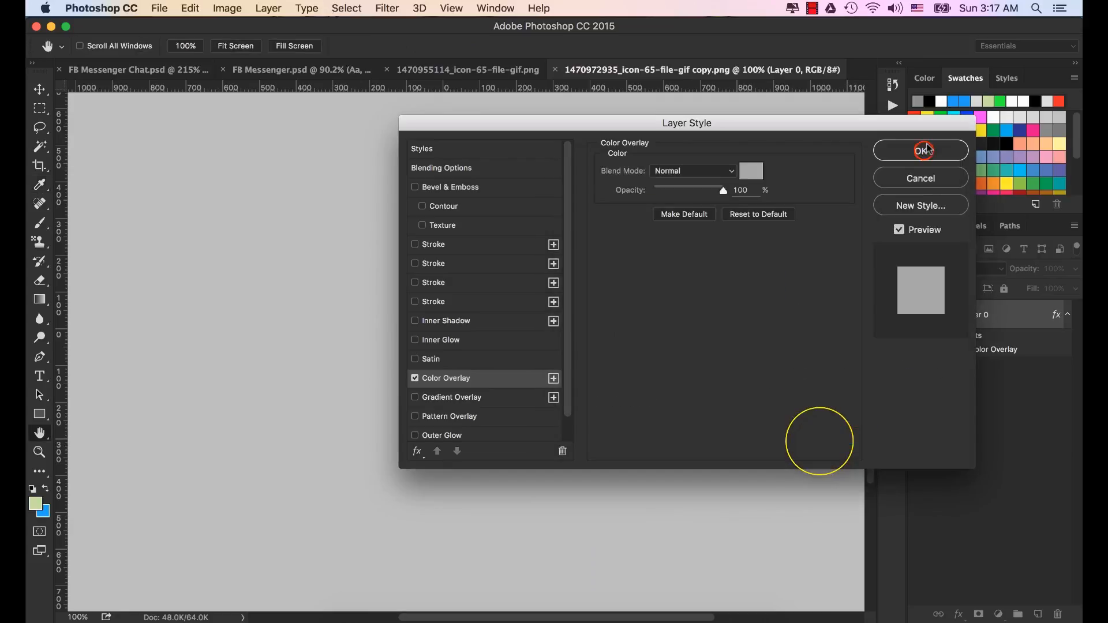
pyautogui.click(922, 151)
# Step: Convert the three-dots icon's layer to a smart object and copy it into FB Messenger Chat.psd
pyautogui.rightClick(935, 314)
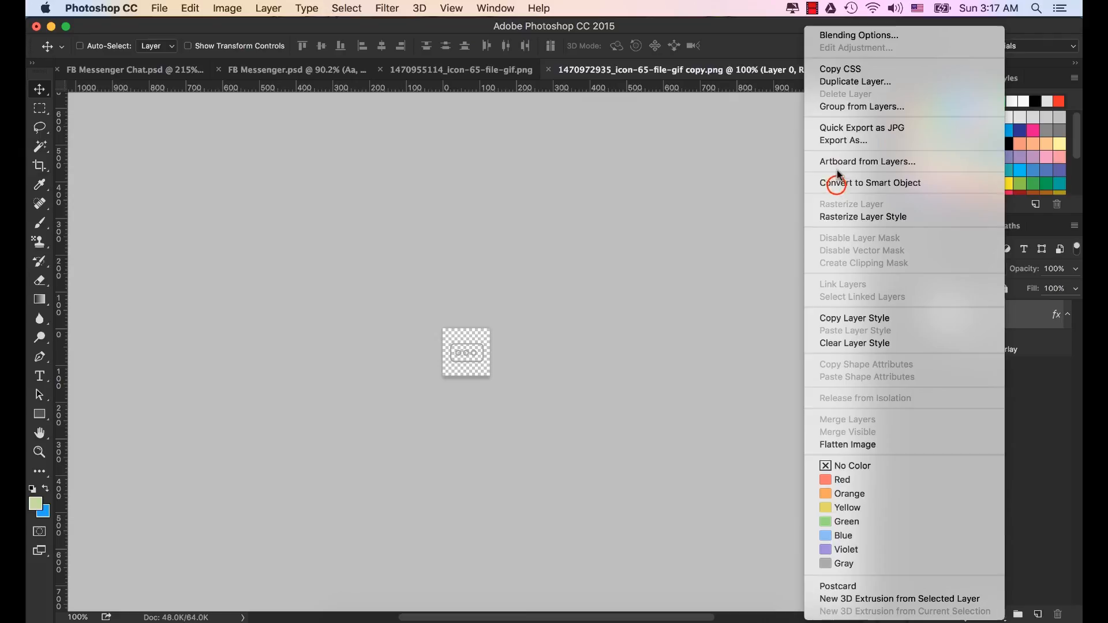
pyautogui.click(828, 192)
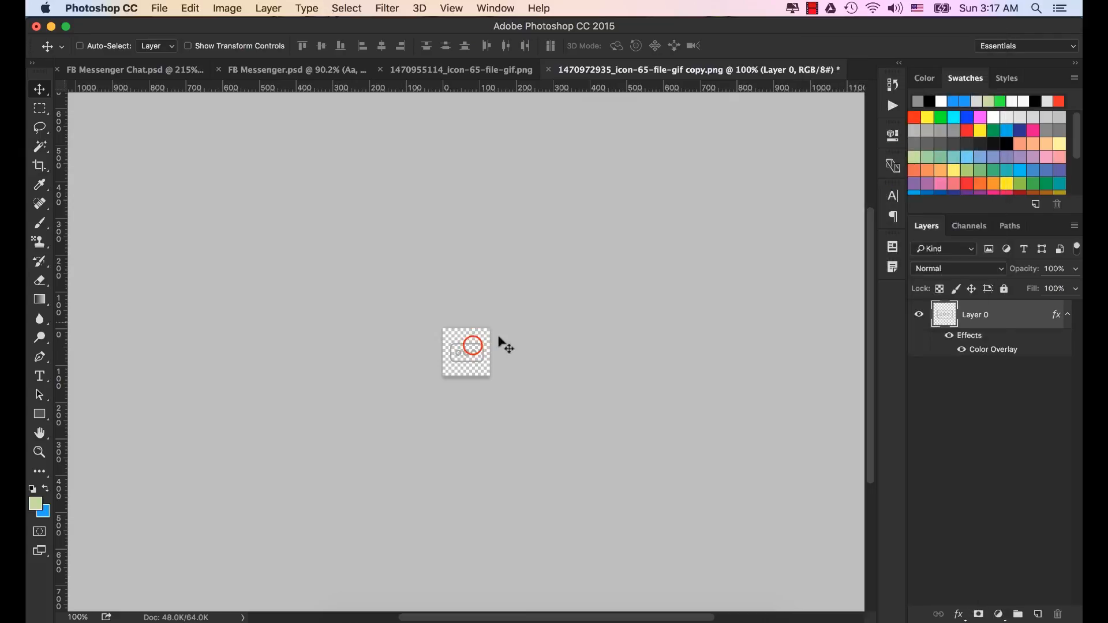
pyautogui.click(172, 74)
# Step: Scale the three-dots icon to the GIF icon's size, about 81 by 46 px, and place it beside the GIF icon in the row
pyautogui.moveTo(561, 456); pyautogui.dragTo(609, 532)
pyautogui.moveTo(537, 138); pyautogui.dragTo(687, 596)
pyautogui.moveTo(602, 532); pyautogui.dragTo(550, 557)
pyautogui.press('super+t')
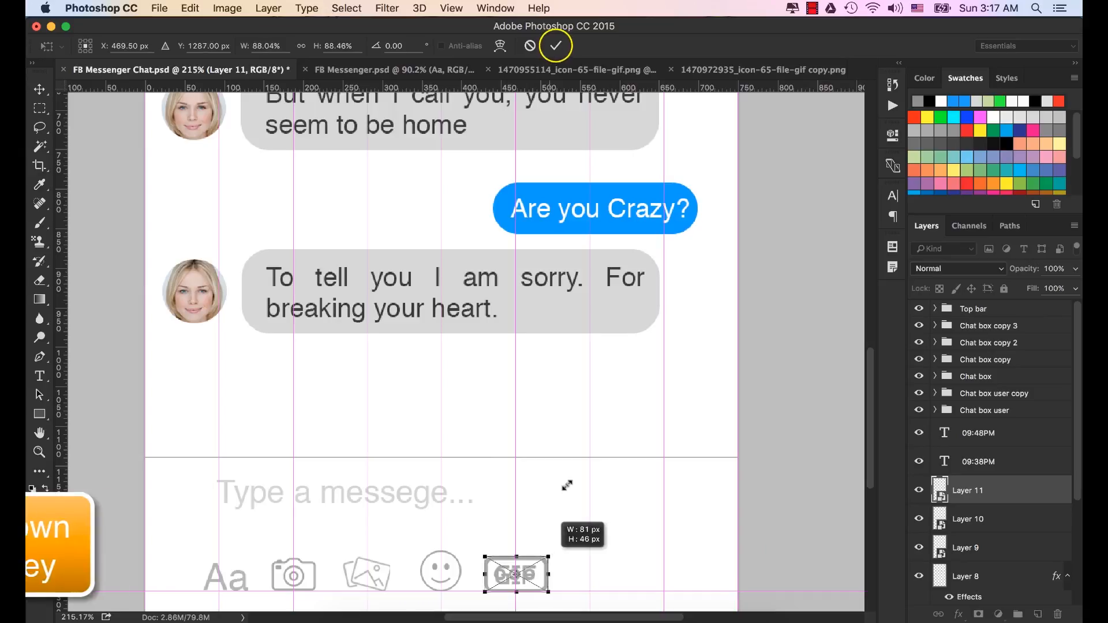
pyautogui.click(555, 45)
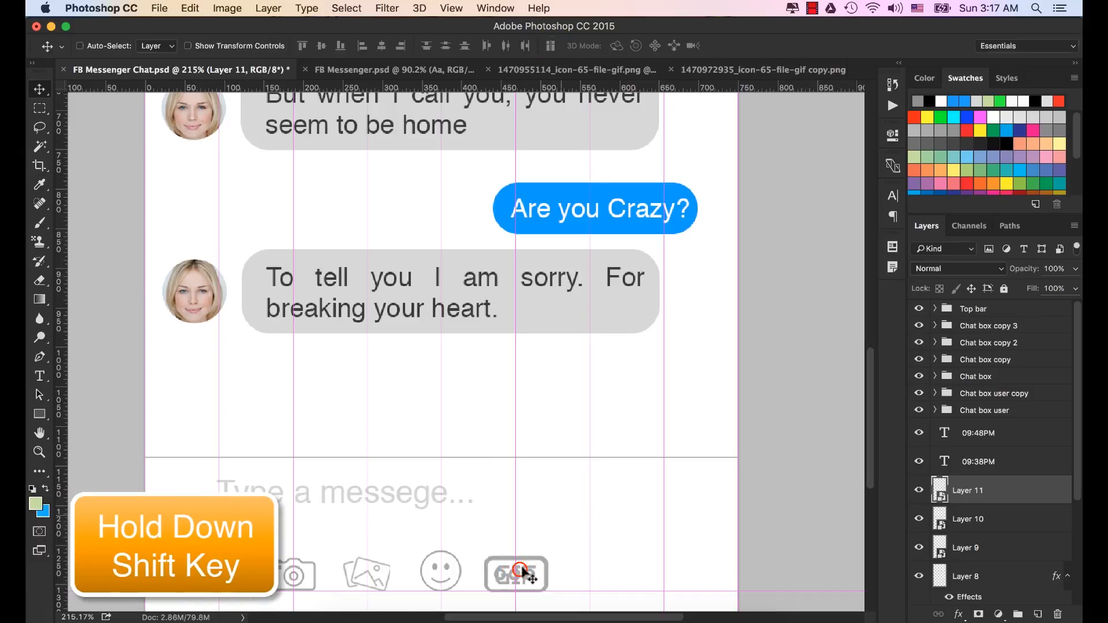
pyautogui.moveTo(558, 574); pyautogui.dragTo(591, 575)
pyautogui.moveTo(594, 571); pyautogui.dragTo(613, 569)
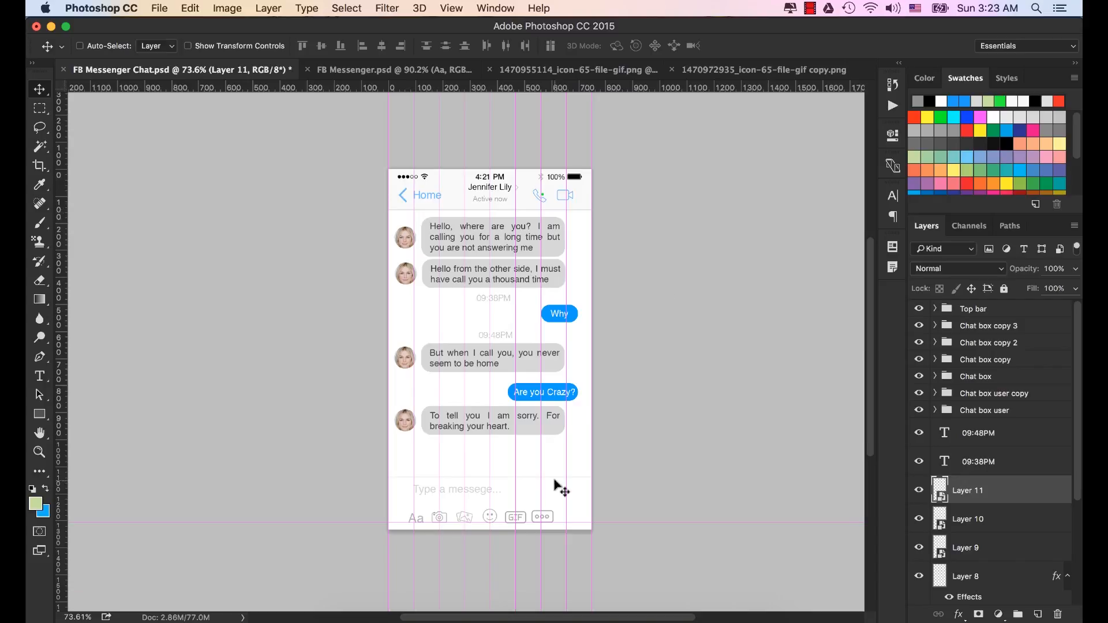
# Step: Switch to Finder and open like-thumbs-up-hand-social-media copy.png in Photoshop
pyautogui.click(349, 619)
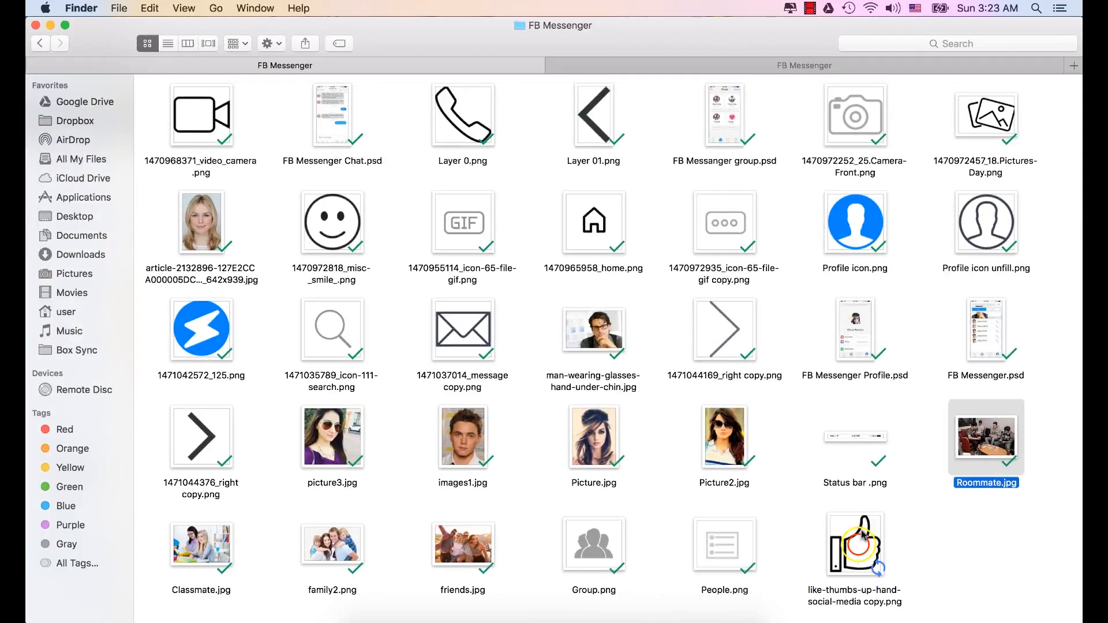
pyautogui.click(859, 548)
pyautogui.rightClick(860, 548)
pyautogui.moveTo(753, 264)
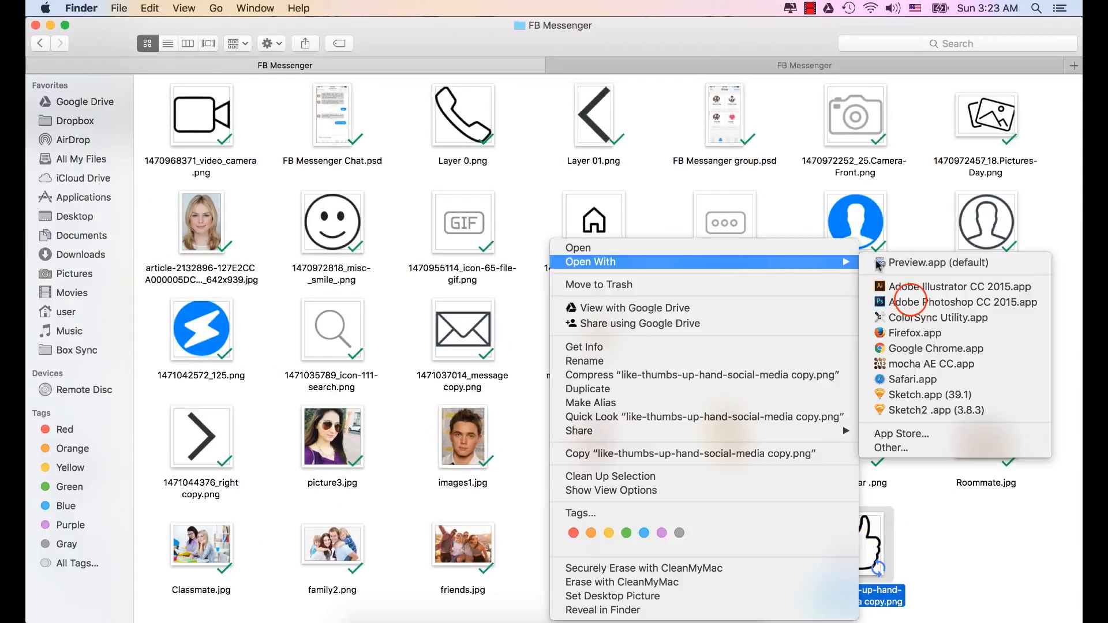
pyautogui.click(912, 302)
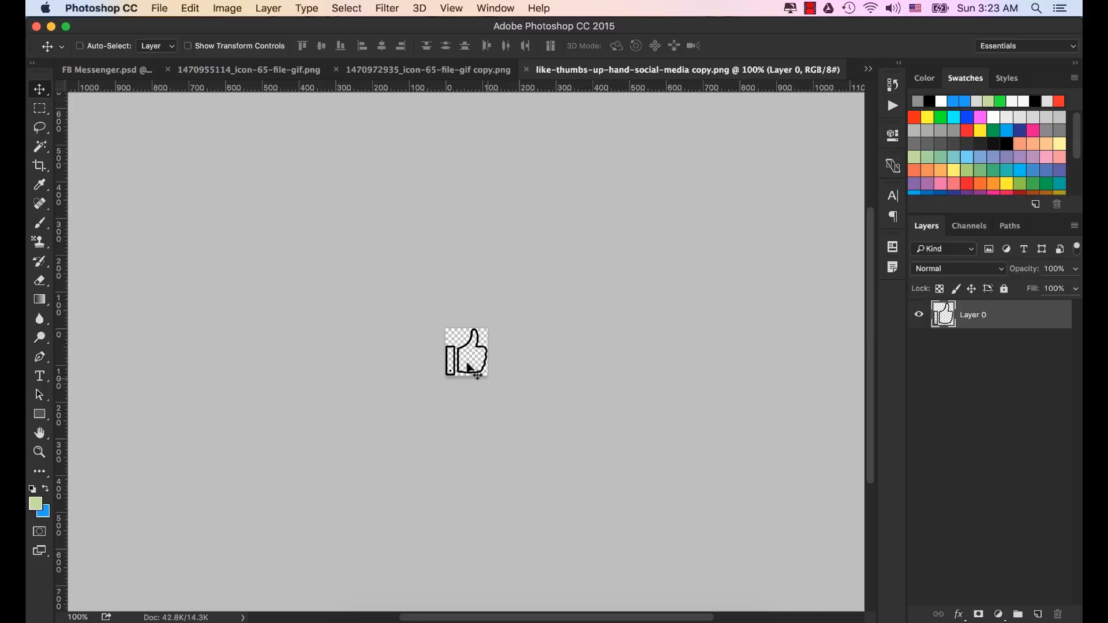
# Step: Apply a Color Overlay of blue 0084ff to the thumbs-up icon's layer
pyautogui.click(959, 615)
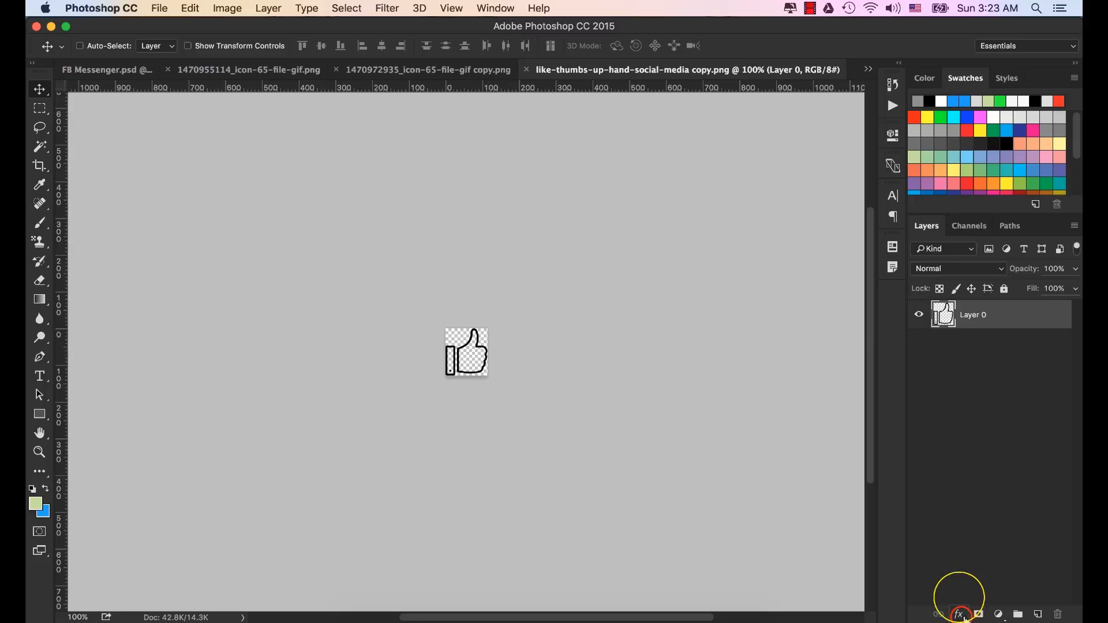
pyautogui.click(993, 538)
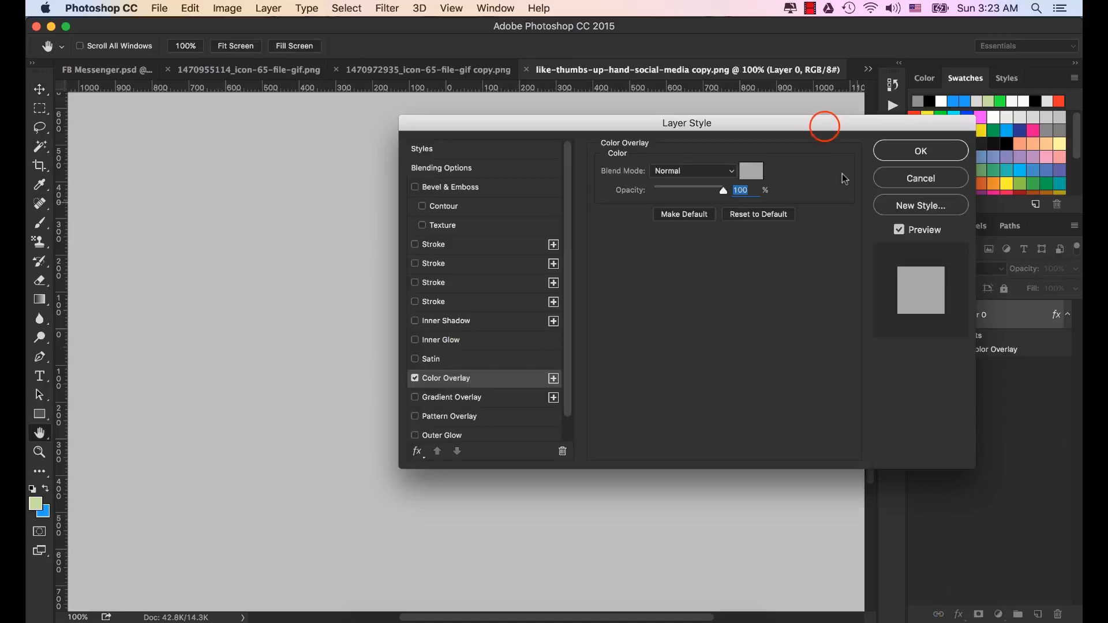
pyautogui.moveTo(825, 127); pyautogui.dragTo(880, 217)
pyautogui.click(806, 259)
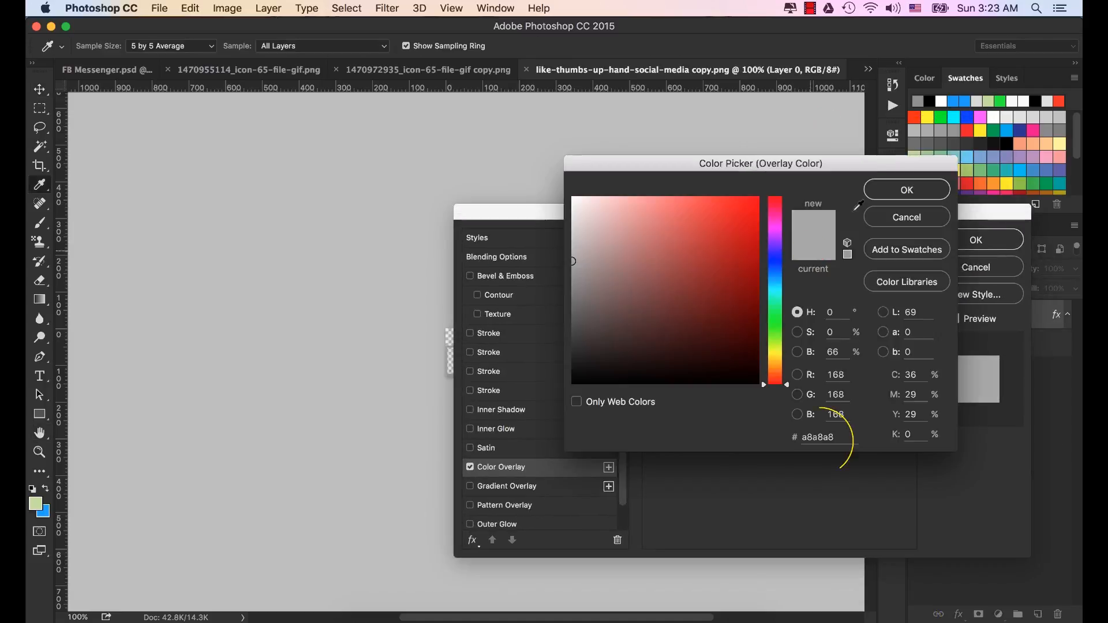
pyautogui.click(955, 101)
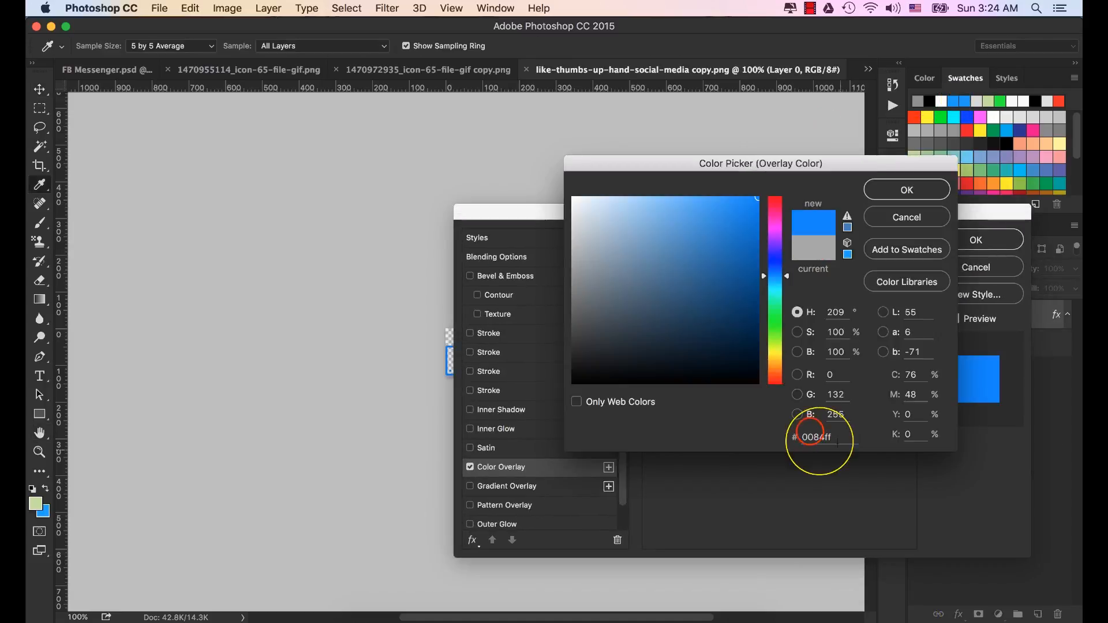
pyautogui.doubleClick(817, 437)
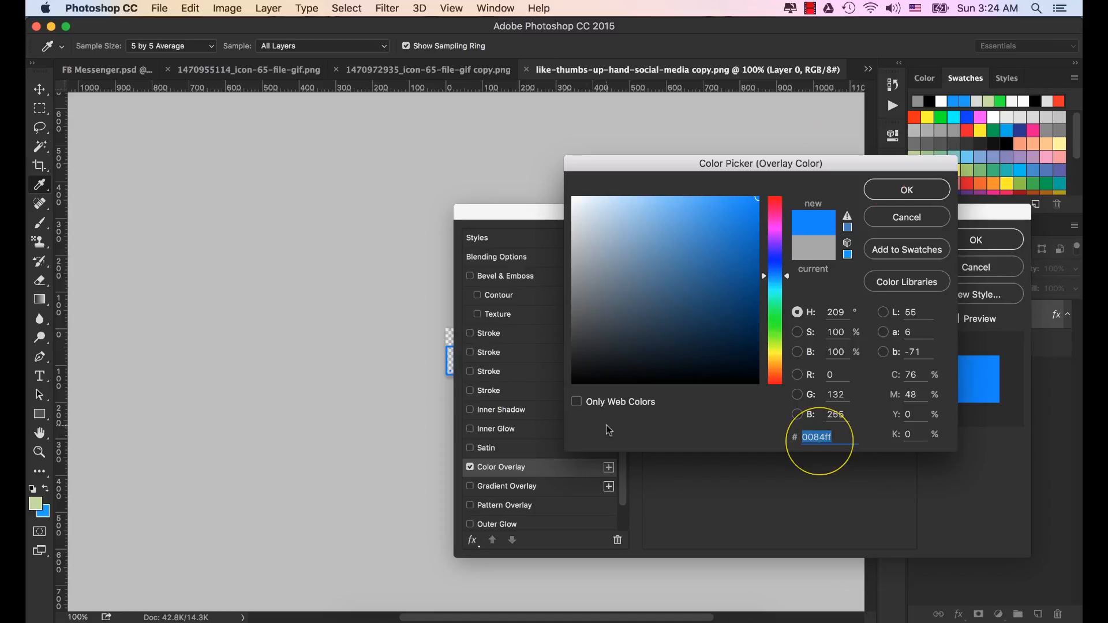
pyautogui.click(906, 189)
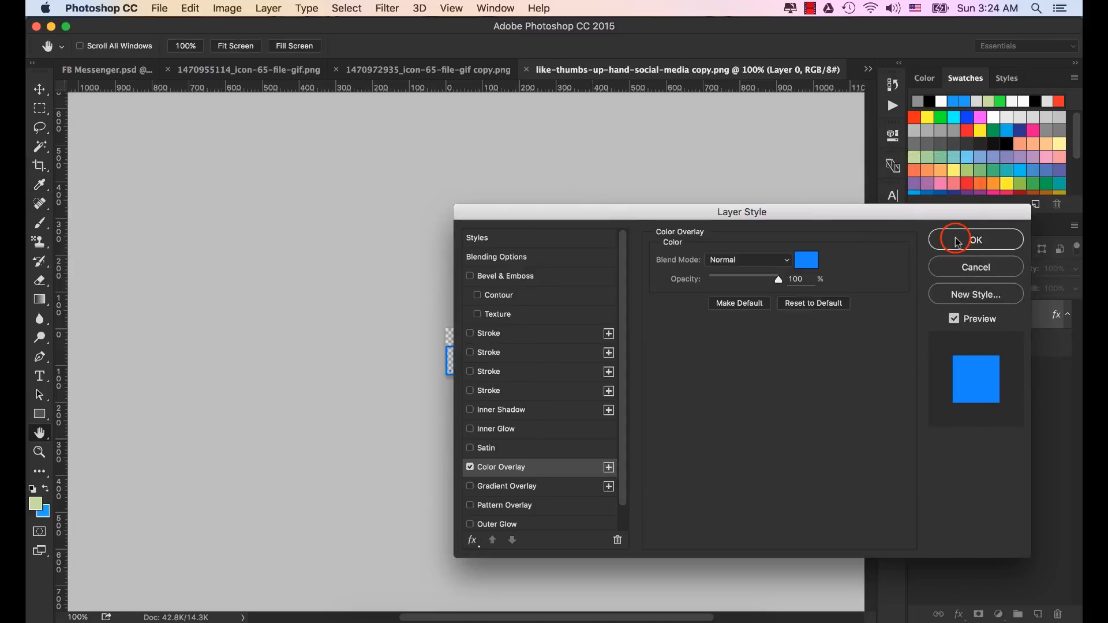
pyautogui.click(957, 239)
# Step: Convert the thumbs-up layer to a smart object and copy it into FB Messenger Chat.psd at the end of the icon row
pyautogui.rightClick(966, 311)
pyautogui.click(795, 184)
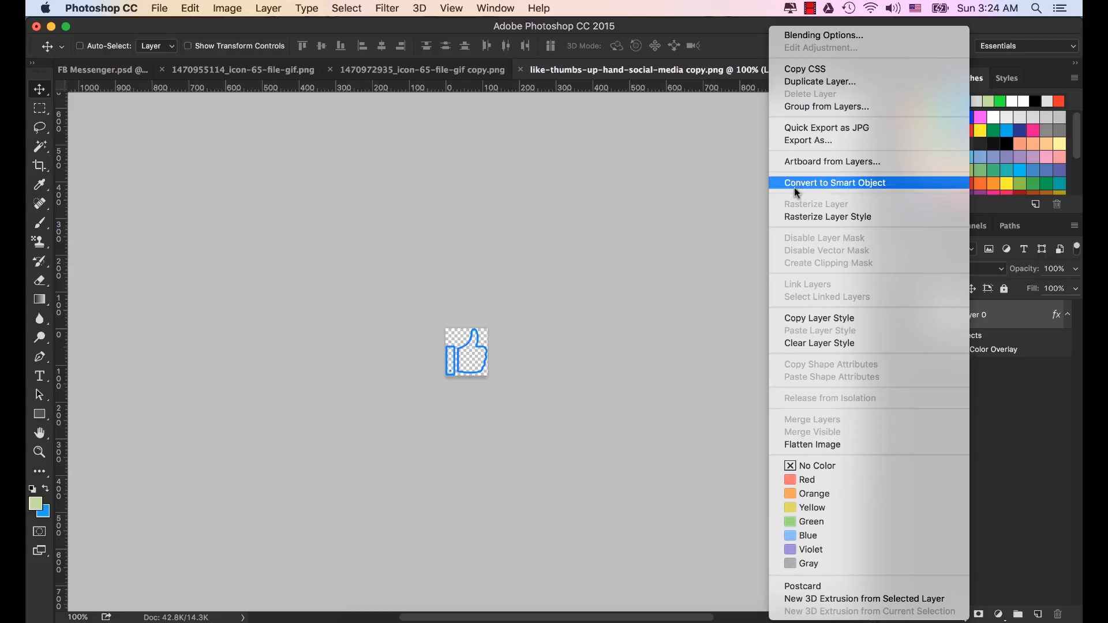
pyautogui.click(900, 182)
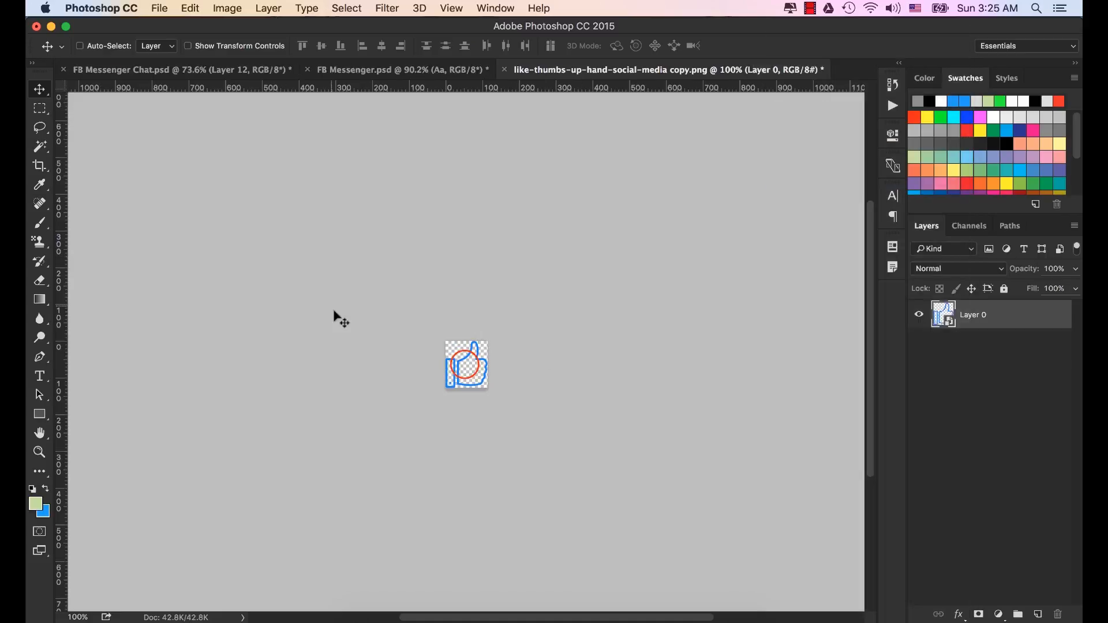
pyautogui.moveTo(467, 364); pyautogui.dragTo(173, 73)
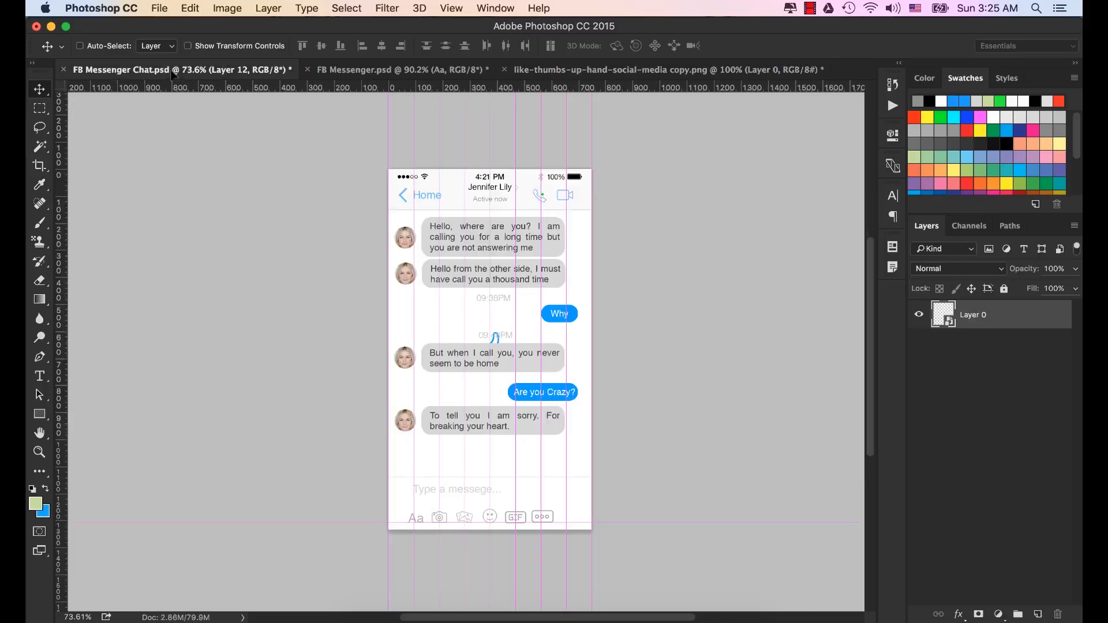
pyautogui.moveTo(551, 451); pyautogui.dragTo(611, 495)
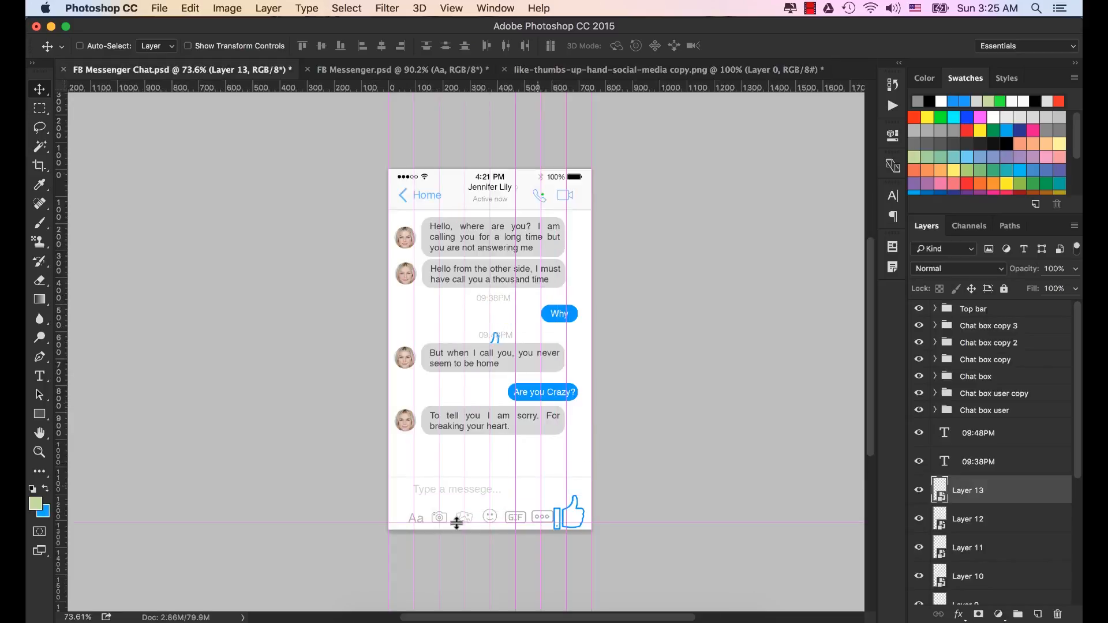
# Step: Scale the thumbs-up icon down proportionally to about 54 by 60 px
pyautogui.scroll(5, 458, 519)
pyautogui.moveTo(668, 515); pyautogui.dragTo(587, 448)
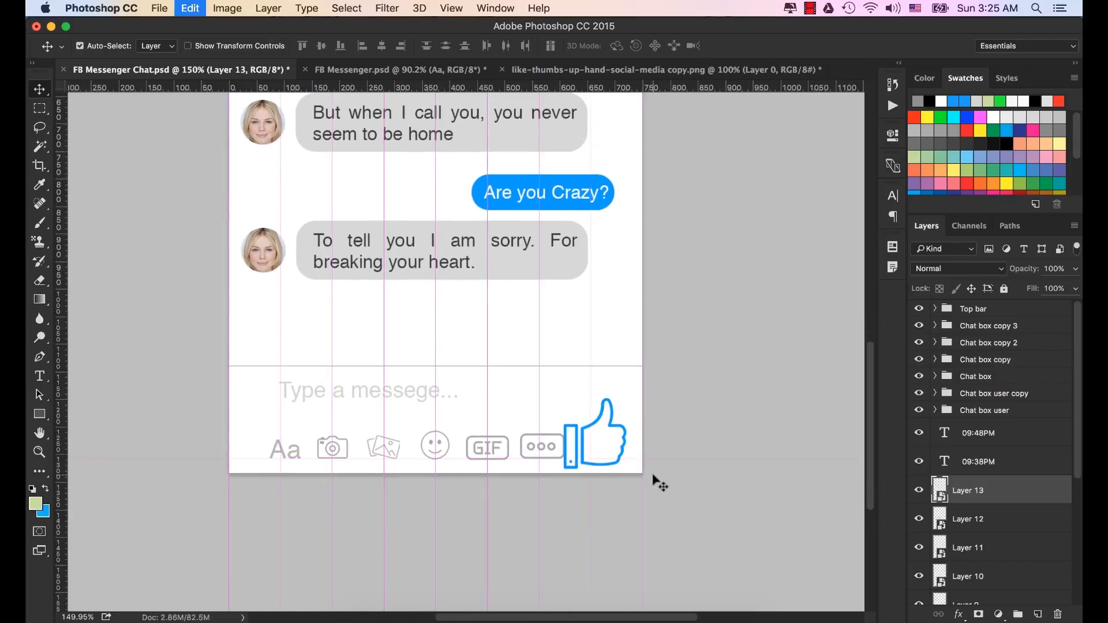
pyautogui.press('super+t')
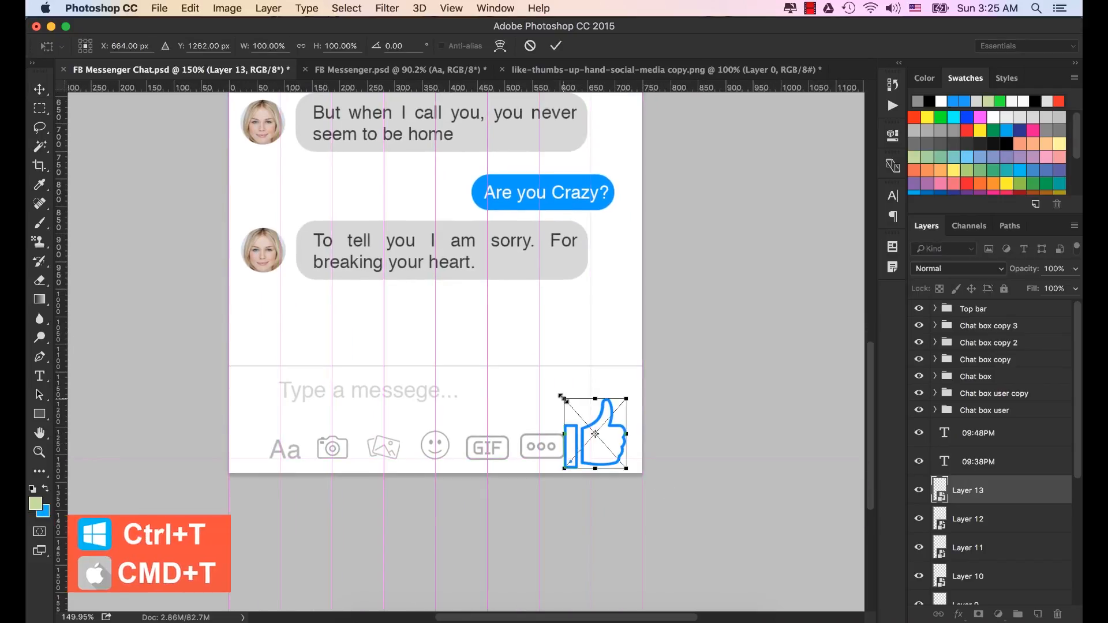
pyautogui.moveTo(565, 399); pyautogui.dragTo(605, 428)
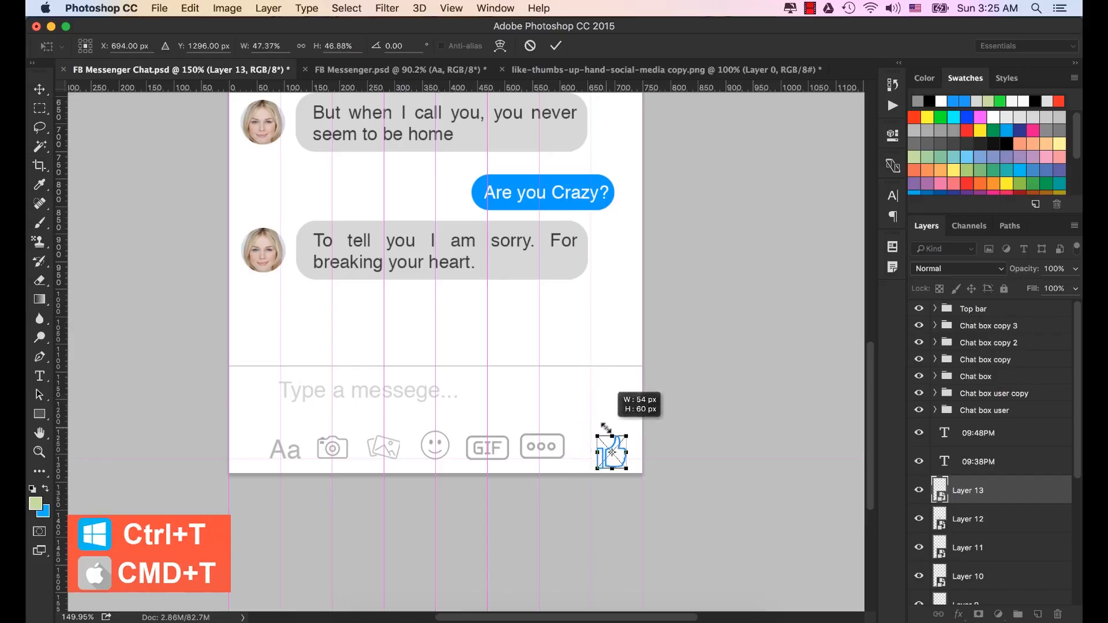
# Step: Move the thumbs-up icon over the smiley, shrink it to about 40% to match the smiley's height, and apply the transform
pyautogui.scroll(6, 616, 454)
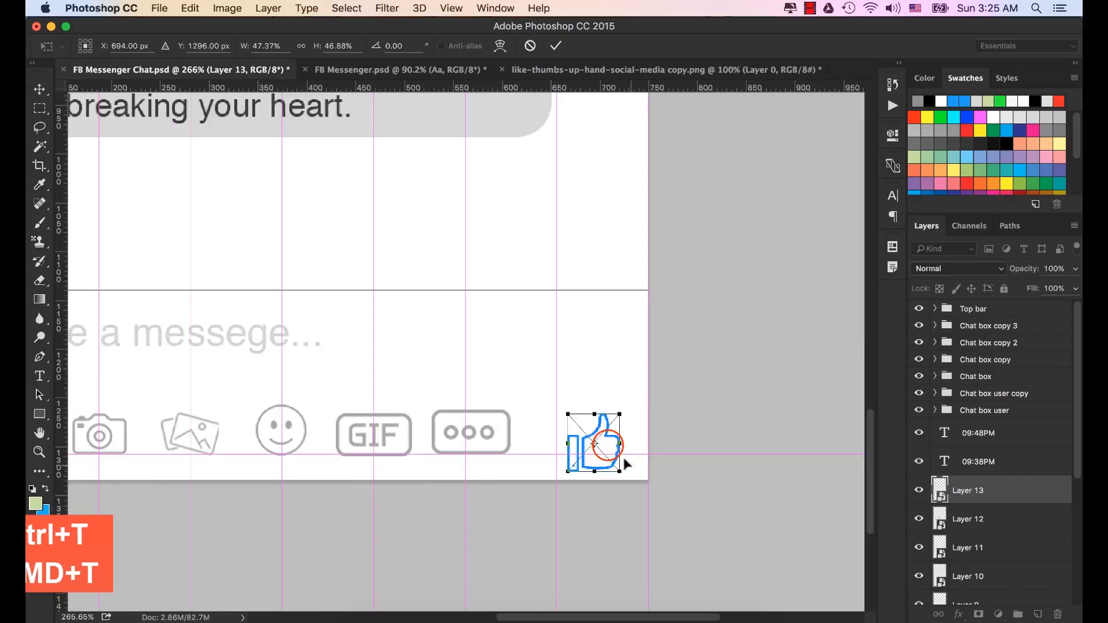
pyautogui.moveTo(611, 451); pyautogui.dragTo(300, 430)
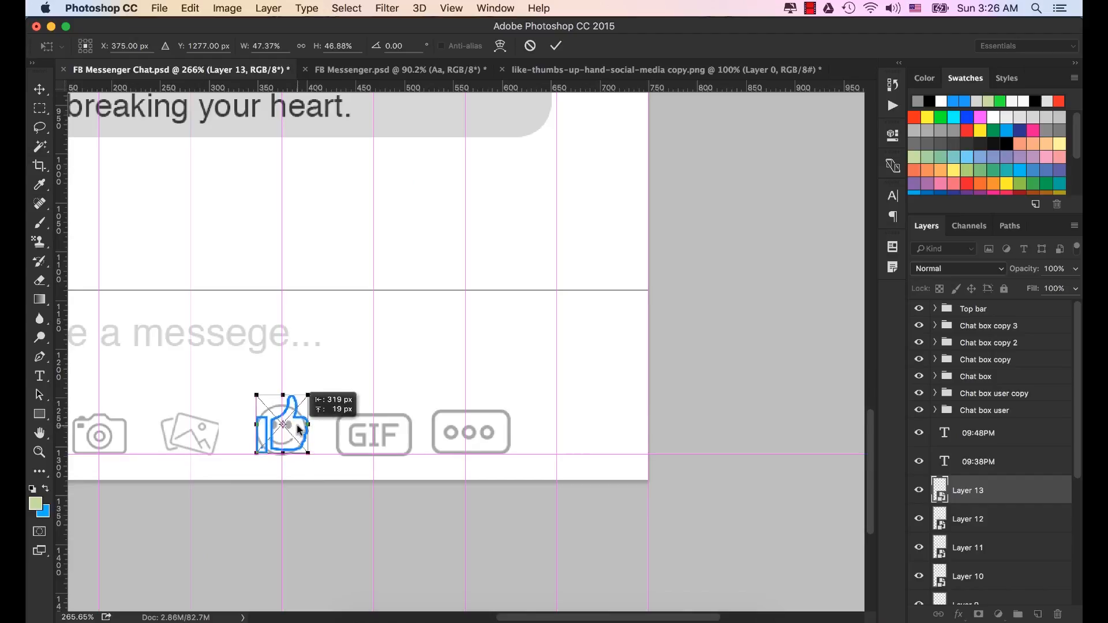
pyautogui.moveTo(256, 396); pyautogui.dragTo(262, 408)
pyautogui.moveTo(295, 429); pyautogui.dragTo(287, 428)
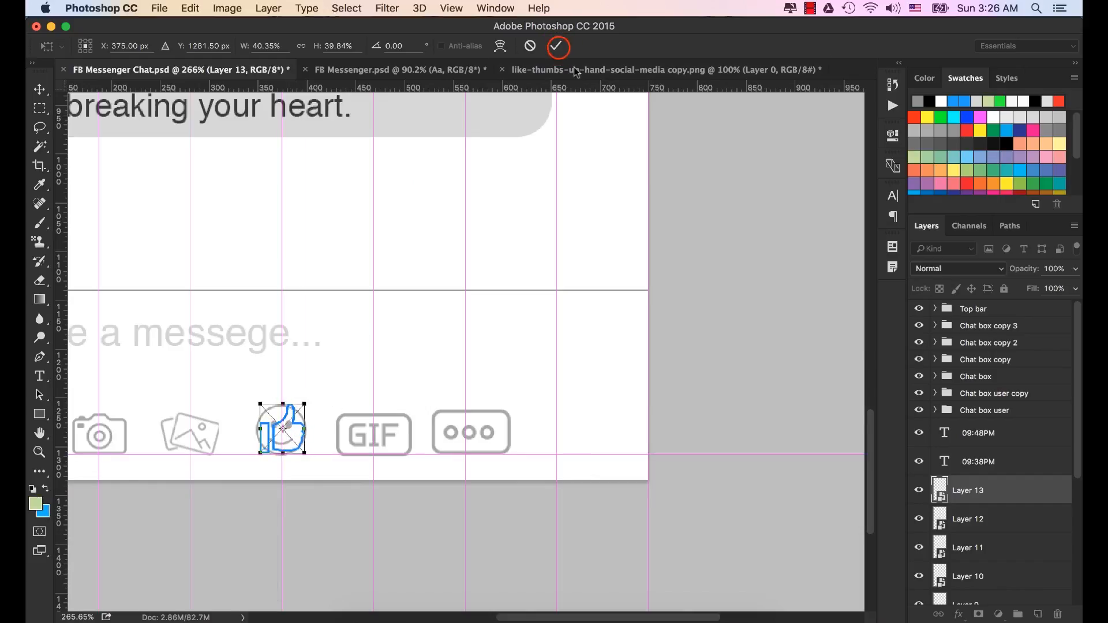
pyautogui.click(557, 46)
# Step: Move the thumbs-up icon to the end of the icon row, with its edge on the last column guide beyond the three-dots icon
pyautogui.click(273, 437)
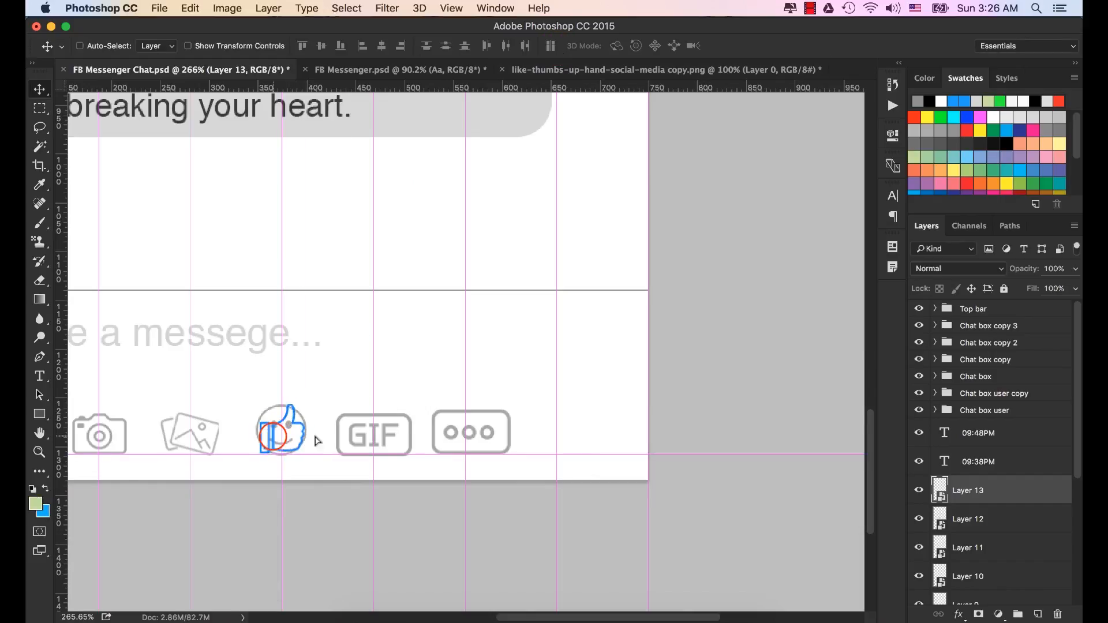
pyautogui.moveTo(317, 441); pyautogui.dragTo(572, 438)
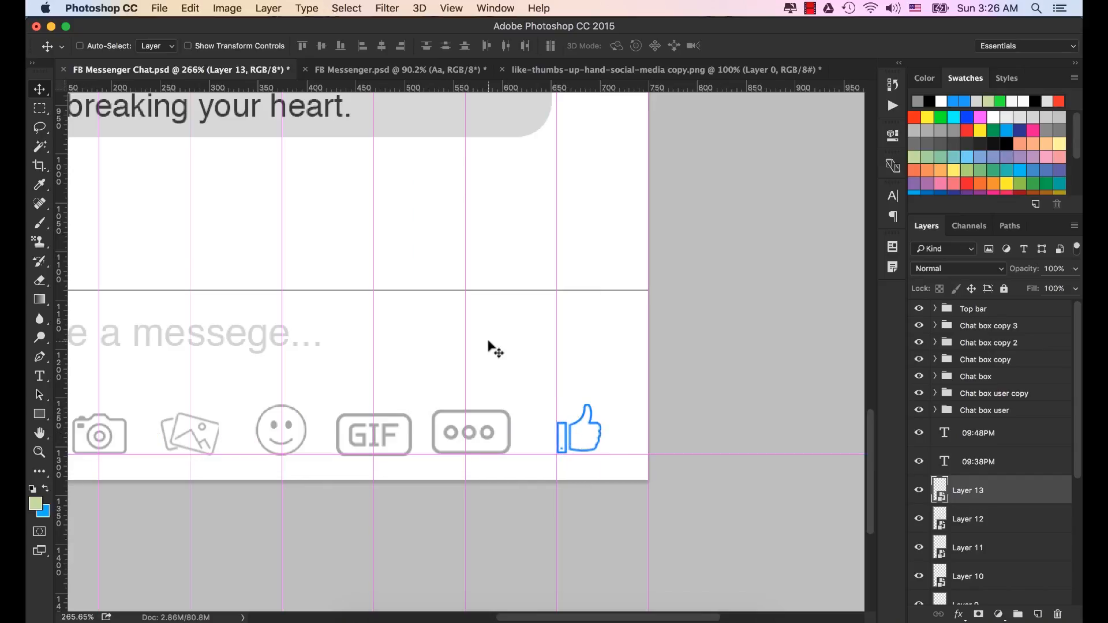
pyautogui.press('super+0')
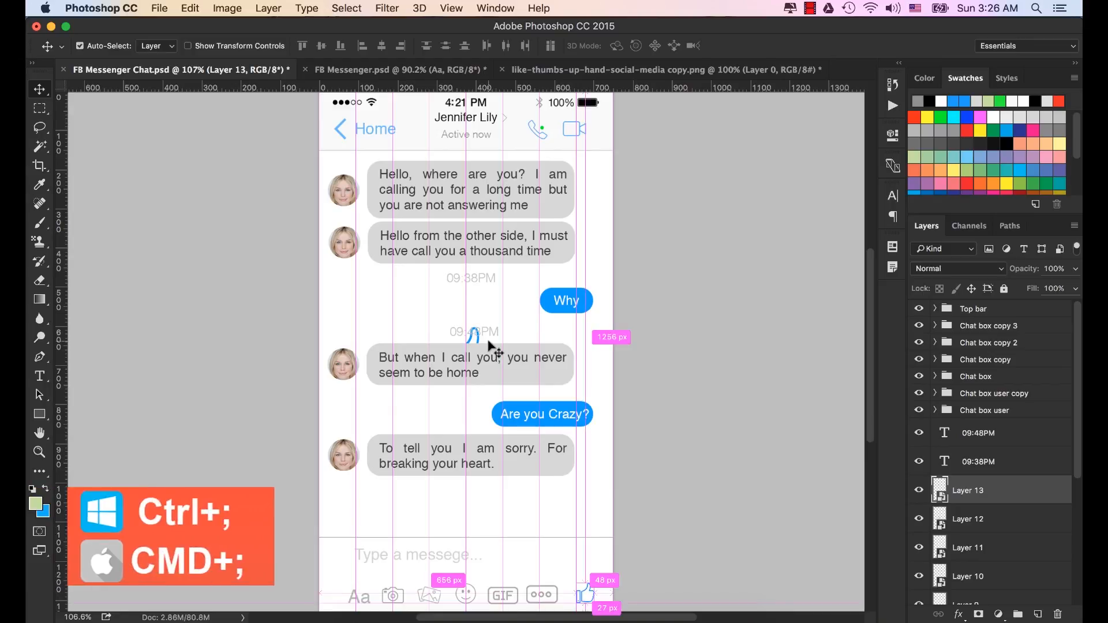
# Step: Check the icon row with the guides hidden, and add a horizontal guide near the bottom edge of the message bar icons
pyautogui.press('super+semicolon')
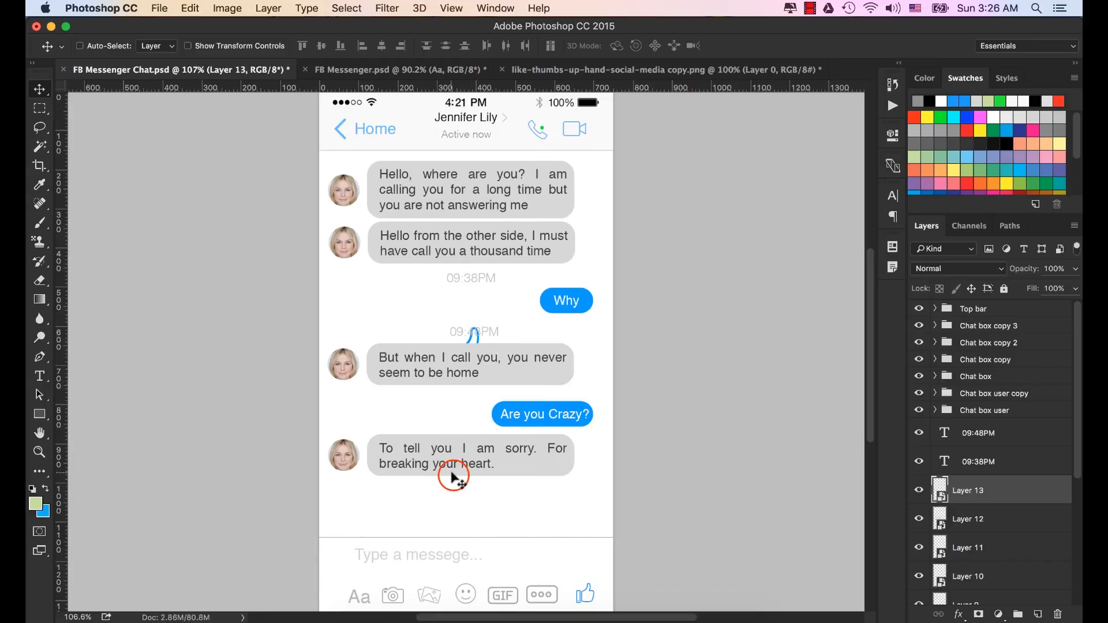
pyautogui.moveTo(452, 475); pyautogui.dragTo(465, 363)
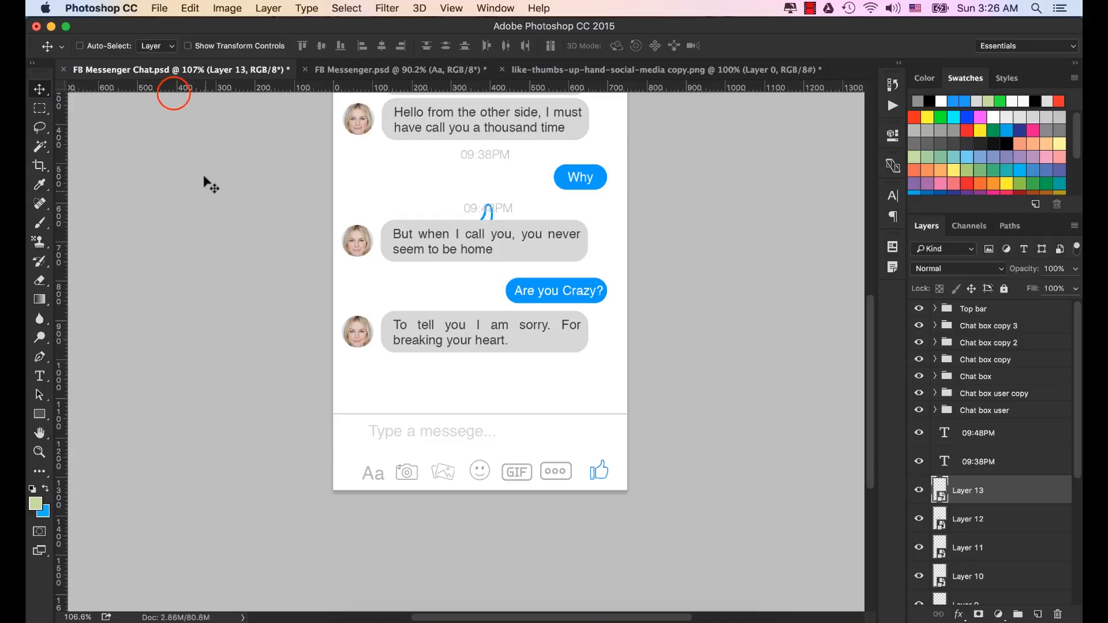
pyautogui.moveTo(173, 90); pyautogui.dragTo(242, 480)
# Step: Nudge the Aa text and the camera icon (Layer 7) slightly left to start evening out the icon row's spacing
pyautogui.scroll(3, 413, 502)
pyautogui.scroll(2, 553, 531)
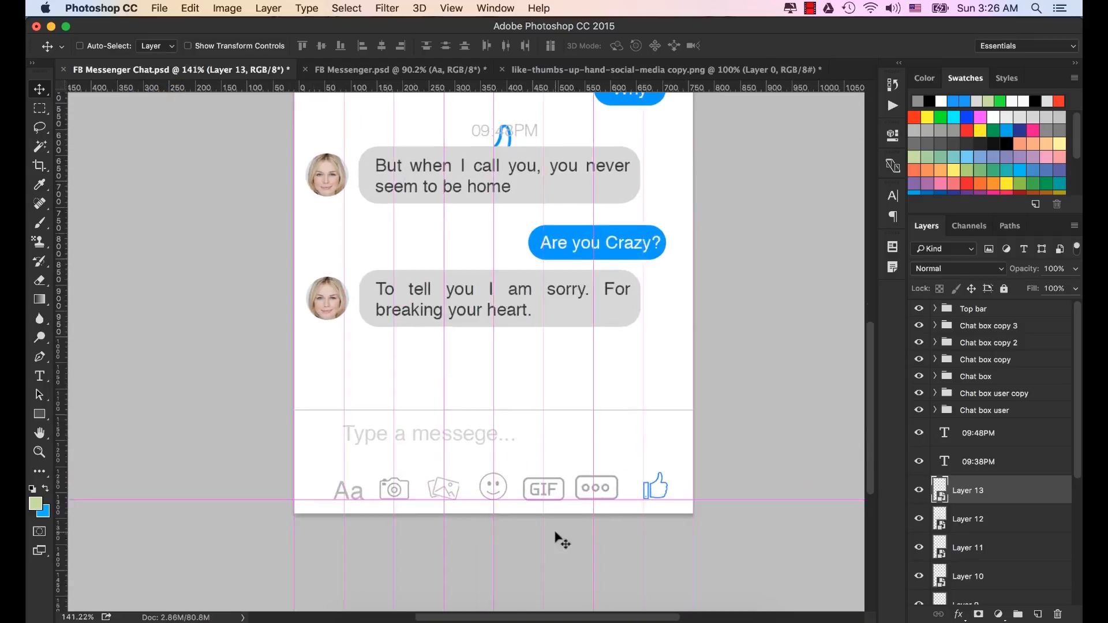
pyautogui.moveTo(543, 526); pyautogui.dragTo(525, 466)
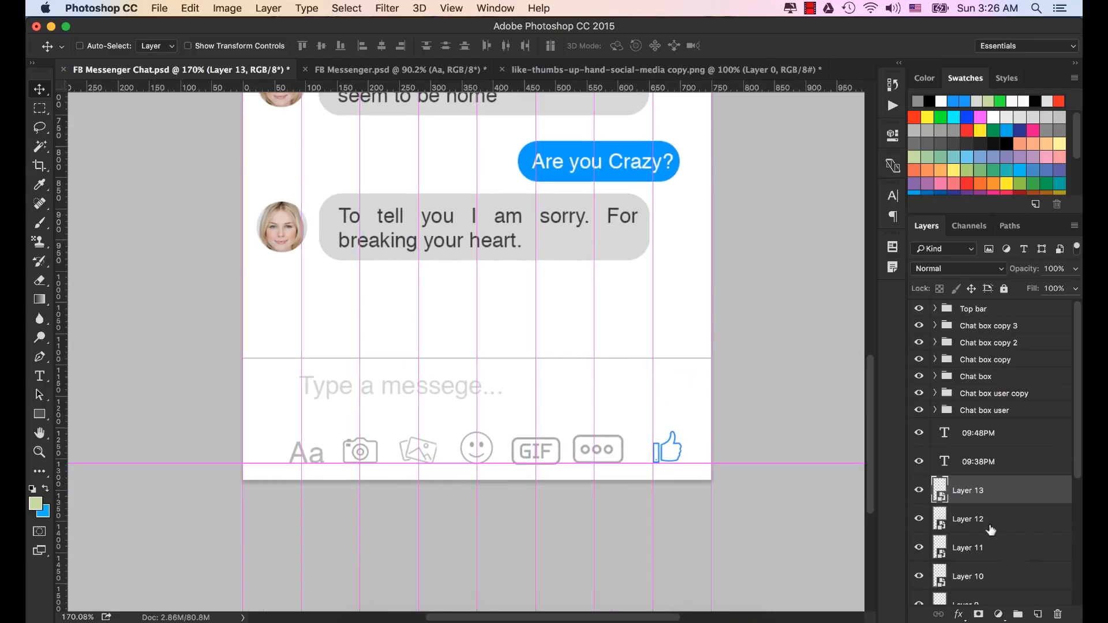
pyautogui.scroll(-5, 990, 530)
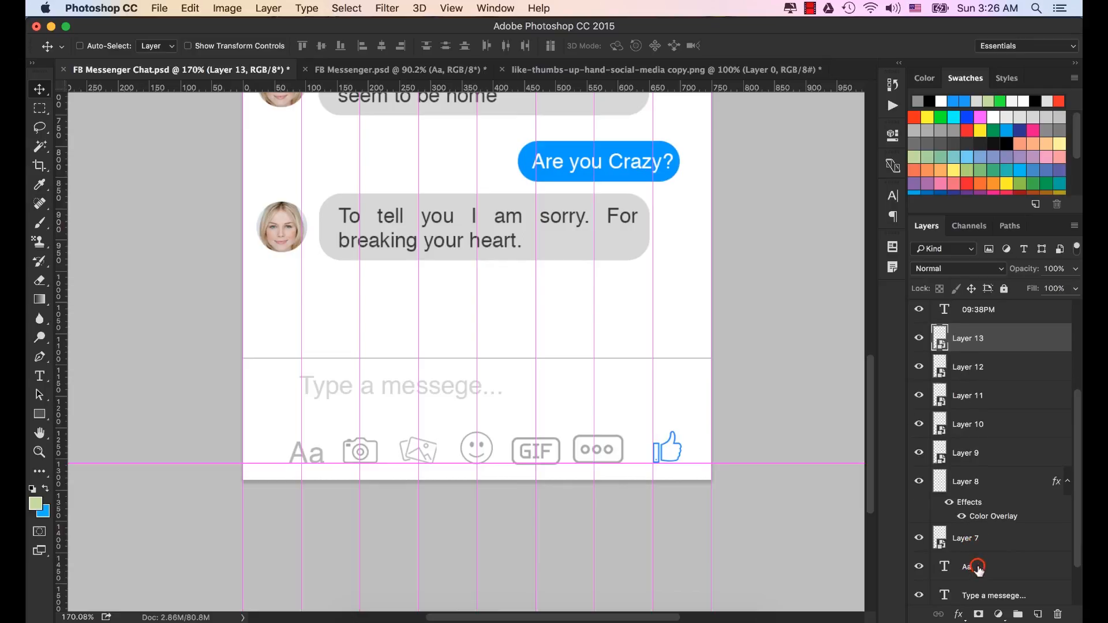
pyautogui.click(978, 568)
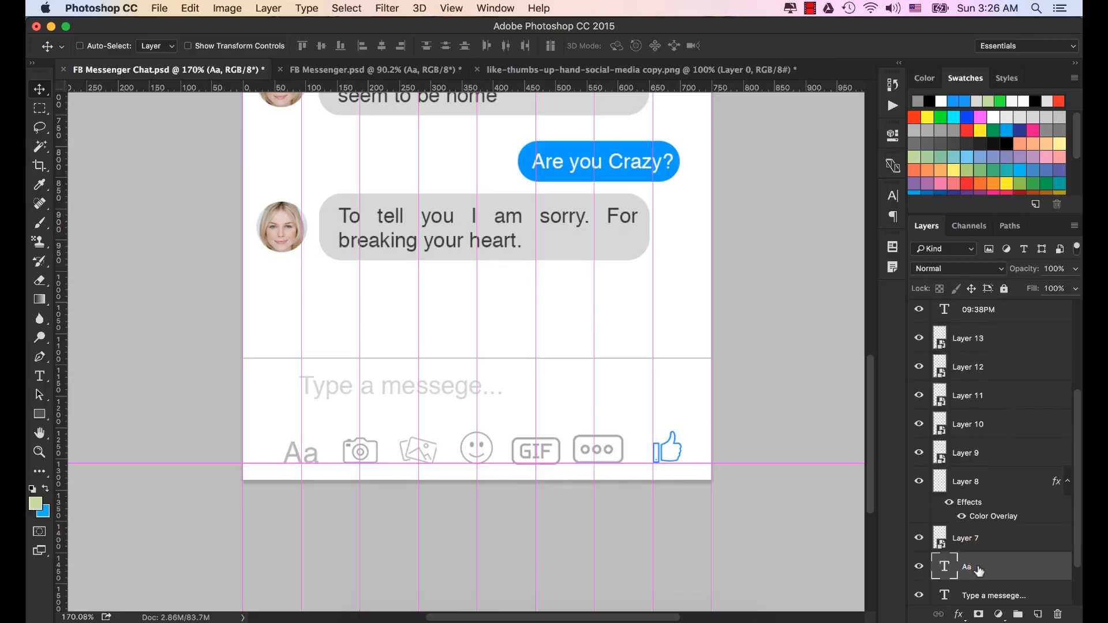
pyautogui.click(994, 534)
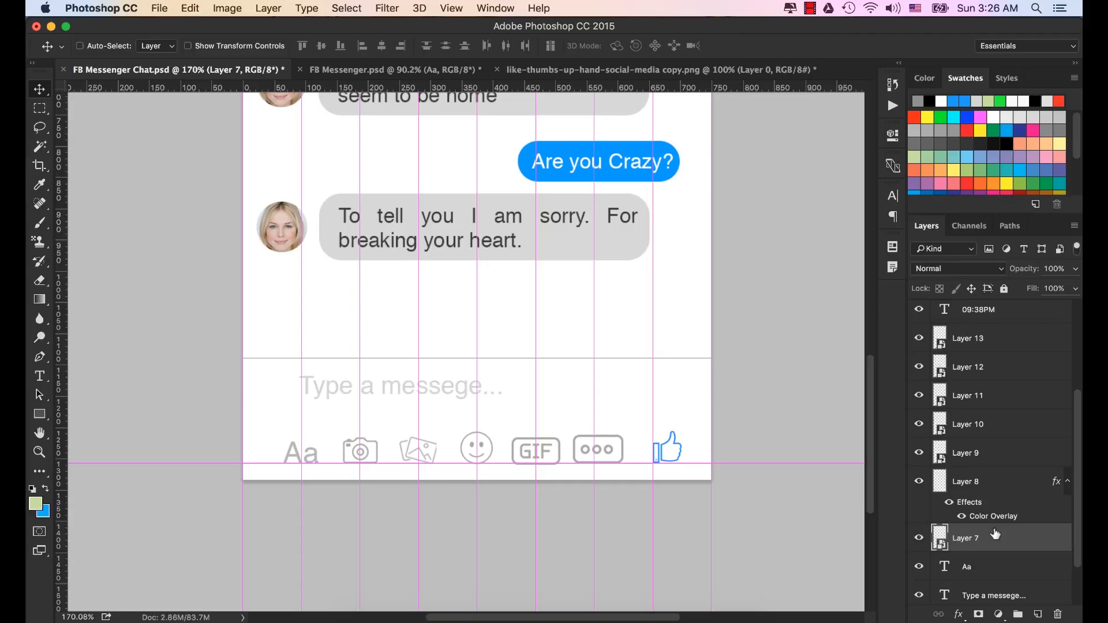
pyautogui.press('Left')
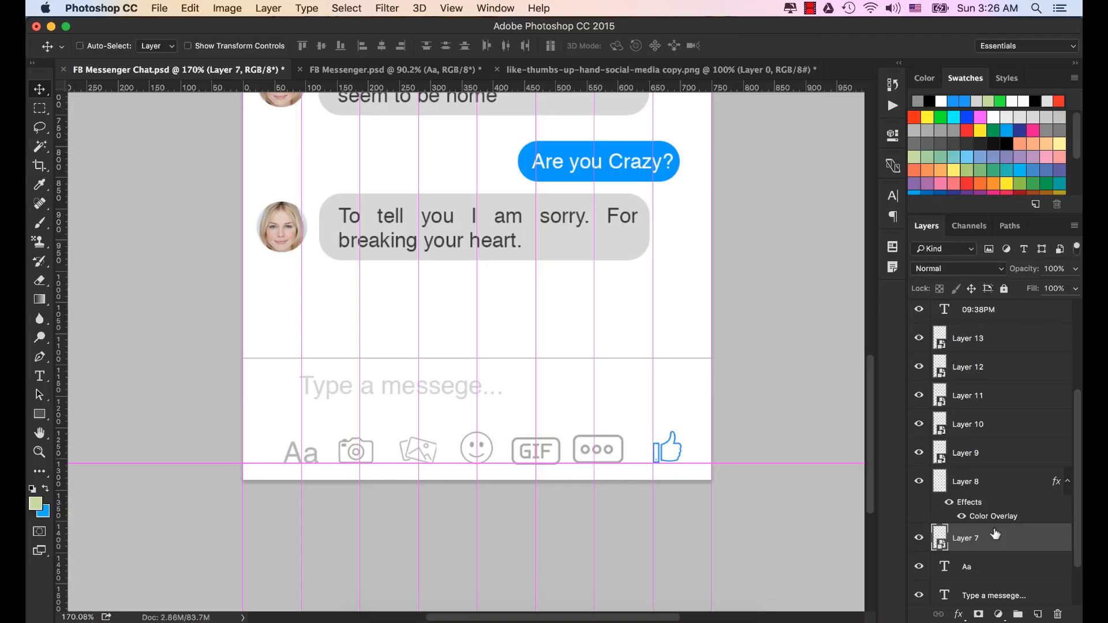
pyautogui.click(991, 566)
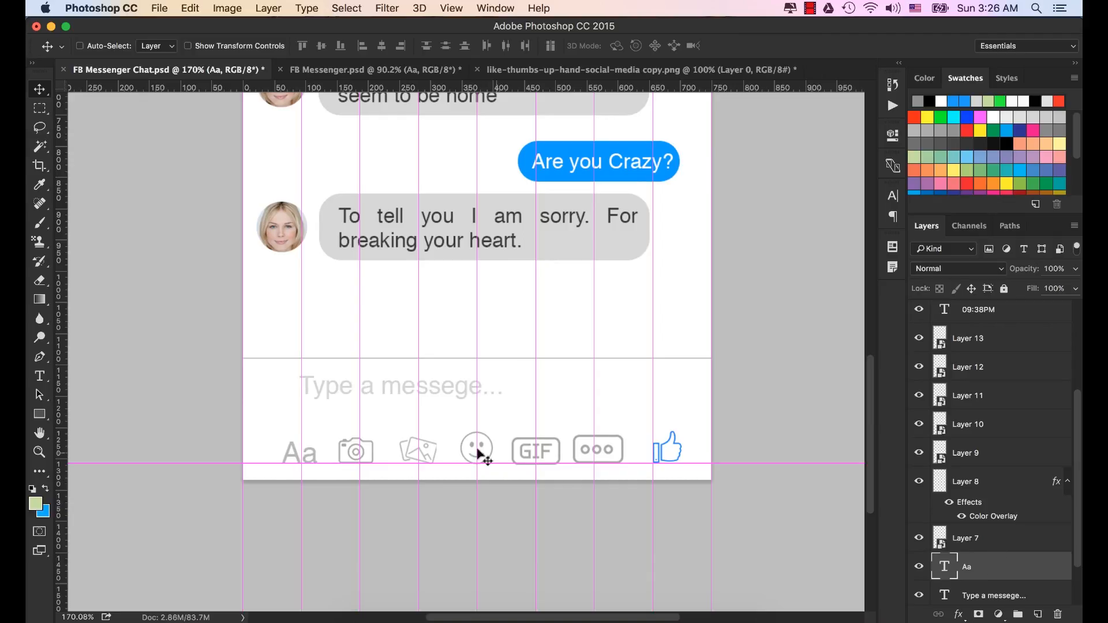
# Step: Nudge the photos icon (Layer 8) and the smiley icon (Layer 9) slightly left in the icon row
pyautogui.click(973, 481)
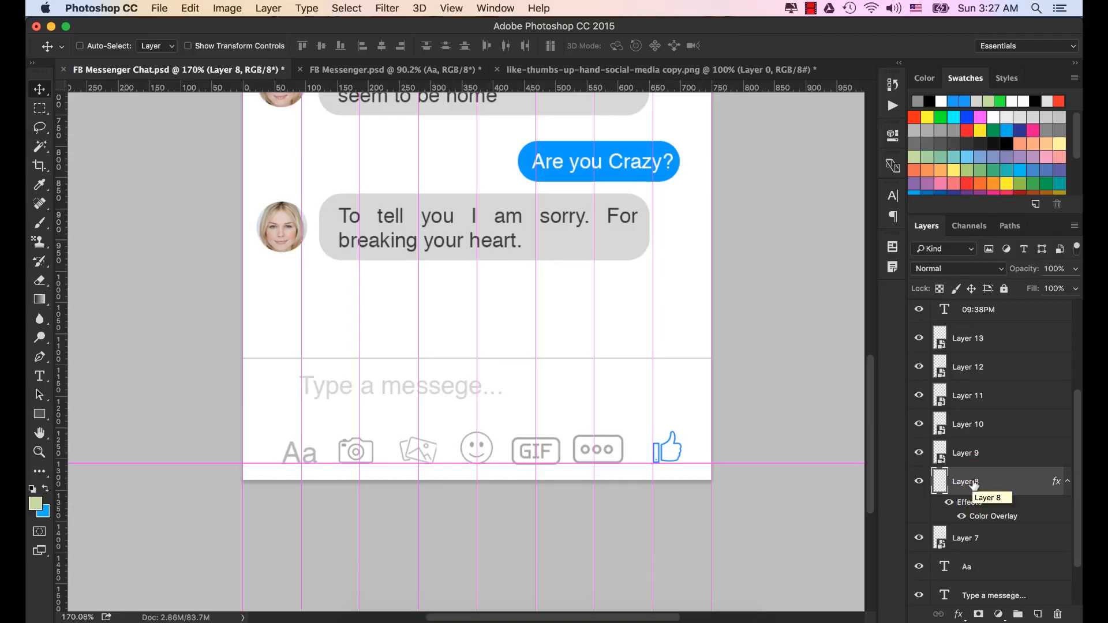
pyautogui.press('Left')
pyautogui.press('Left')
pyautogui.press('Left')
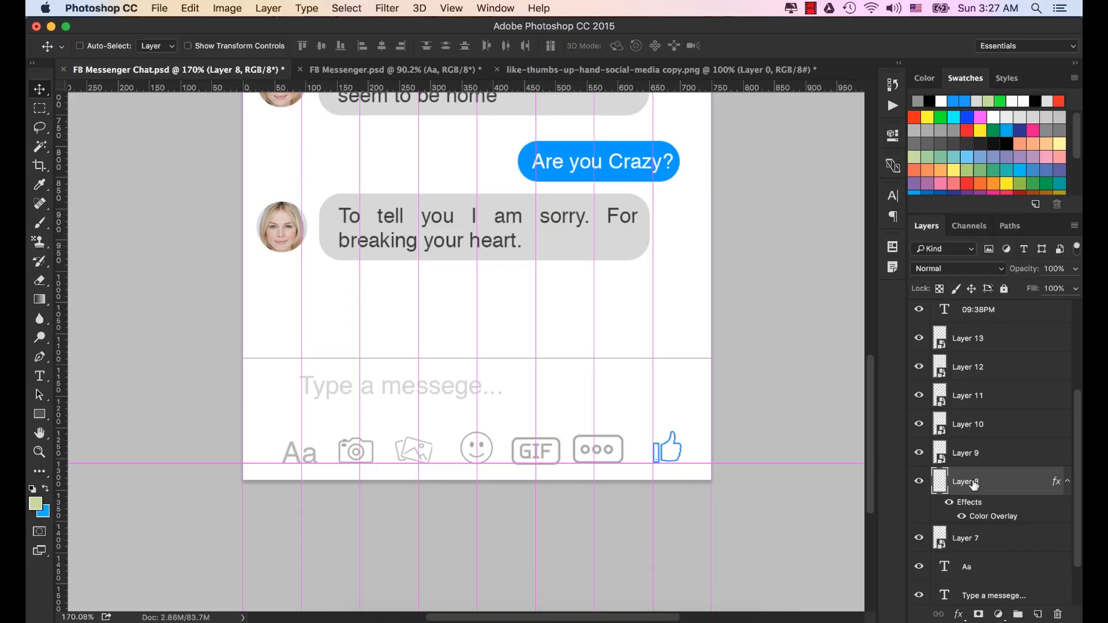
pyautogui.click(997, 452)
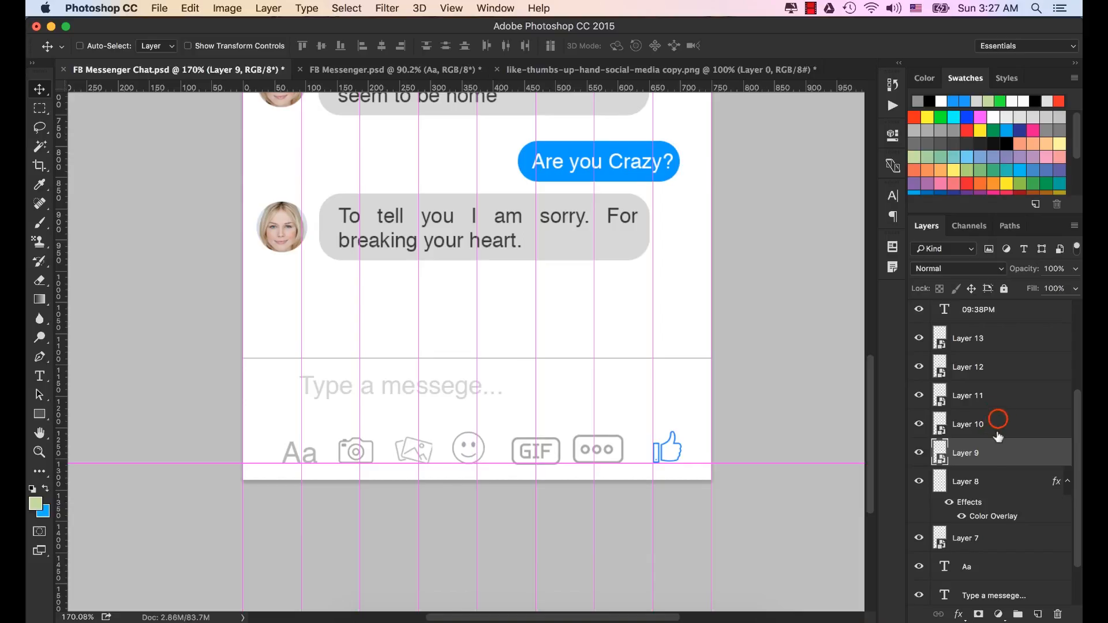
# Step: Nudge the GIF icon (Layer 10) several pixels left, closer to the smiley icon
pyautogui.click(999, 424)
pyautogui.press('Left')
pyautogui.press('Left')
pyautogui.press('Left')
pyautogui.press('Left')
pyautogui.press('Left')
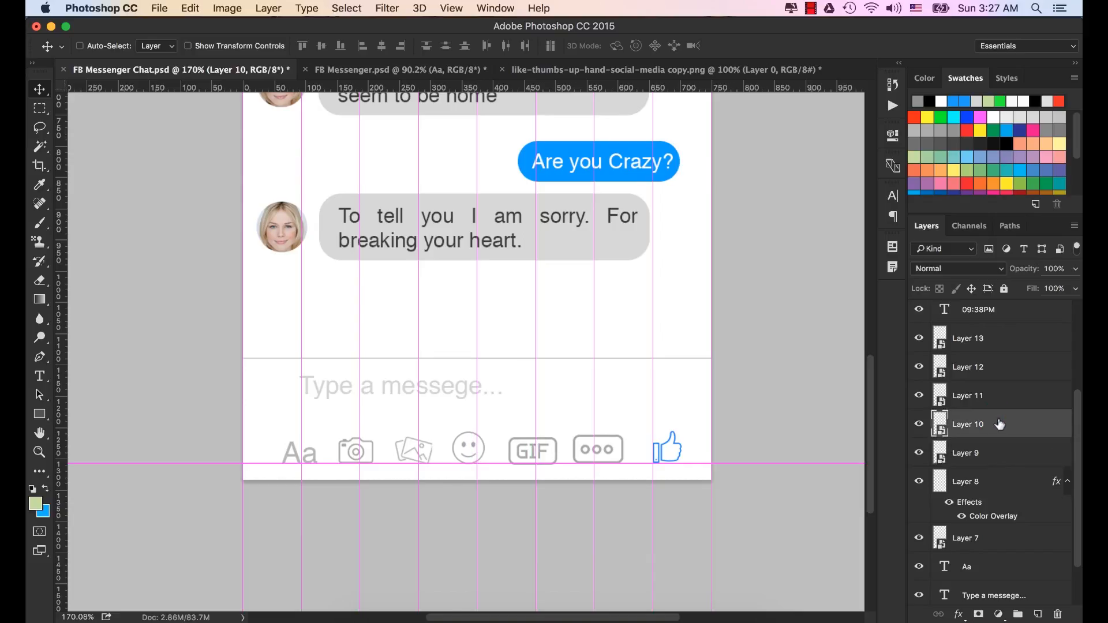
pyautogui.press('Left')
pyautogui.press('Left')
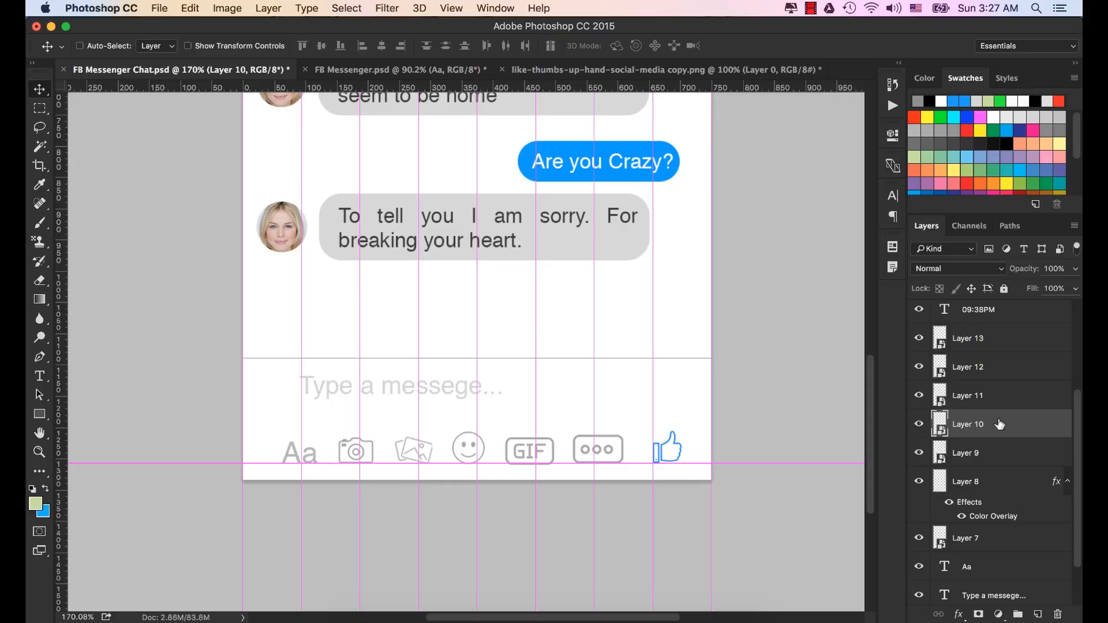
# Step: Fine-tune the smiley and GIF icons by nudging each a few more pixels left
pyautogui.click(968, 454)
pyautogui.press('Left')
pyautogui.press('Left')
pyautogui.press('Left')
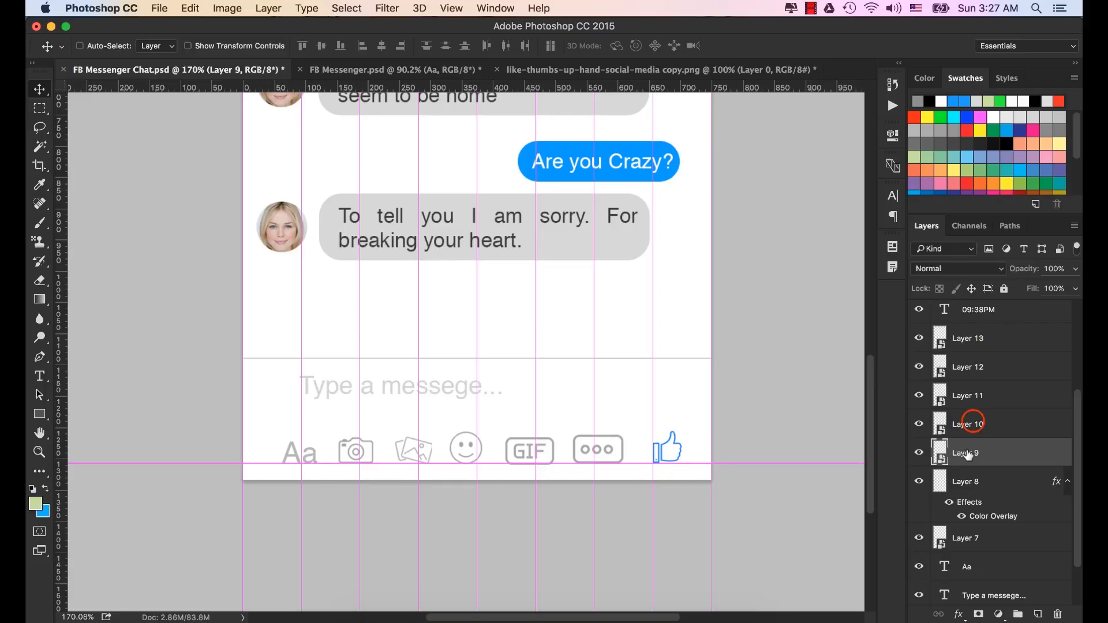
pyautogui.click(974, 425)
pyautogui.press('Left')
pyautogui.press('Left')
pyautogui.press('Left')
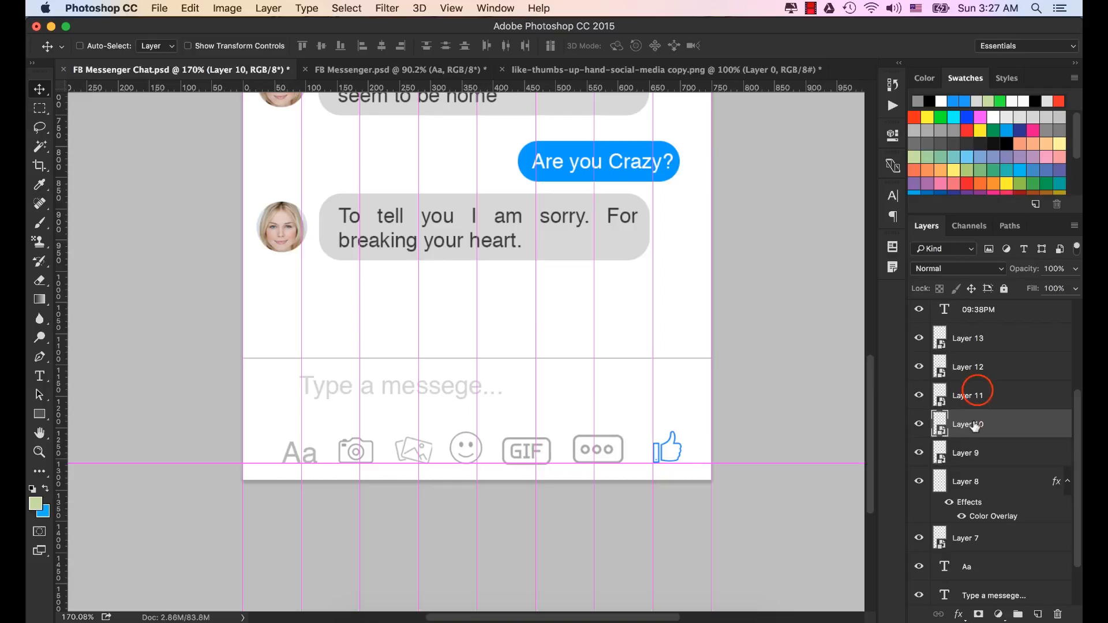
# Step: Nudge the three-dots icon (Layer 11) left and fine-tune it back to the right for even spacing beside the GIF icon
pyautogui.click(978, 394)
pyautogui.press('Left')
pyautogui.press('Left')
pyautogui.press('Left')
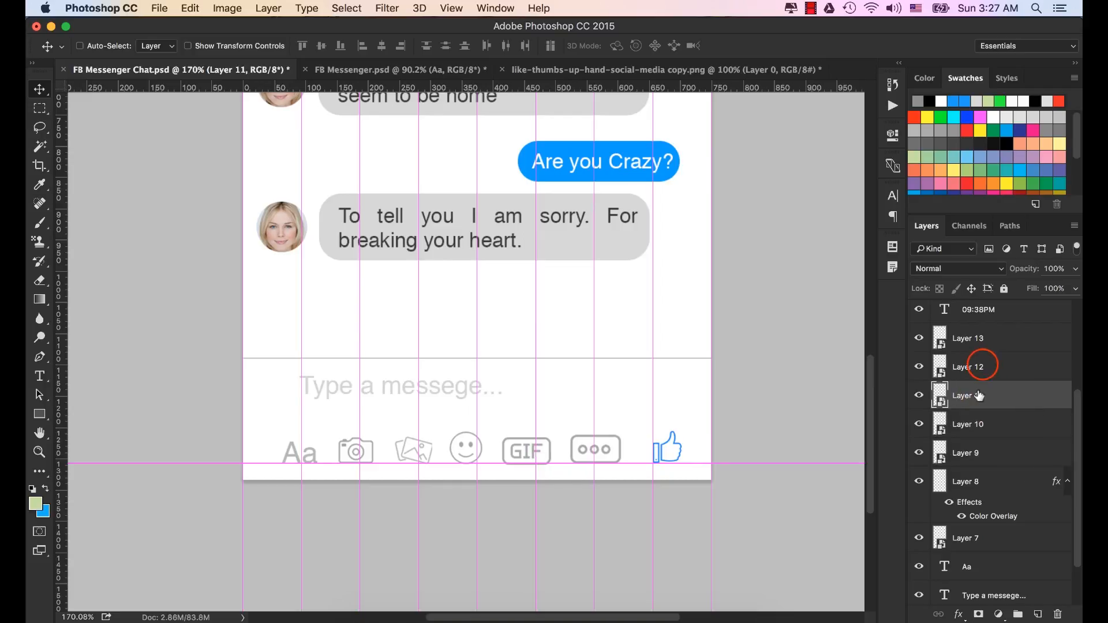
pyautogui.click(984, 369)
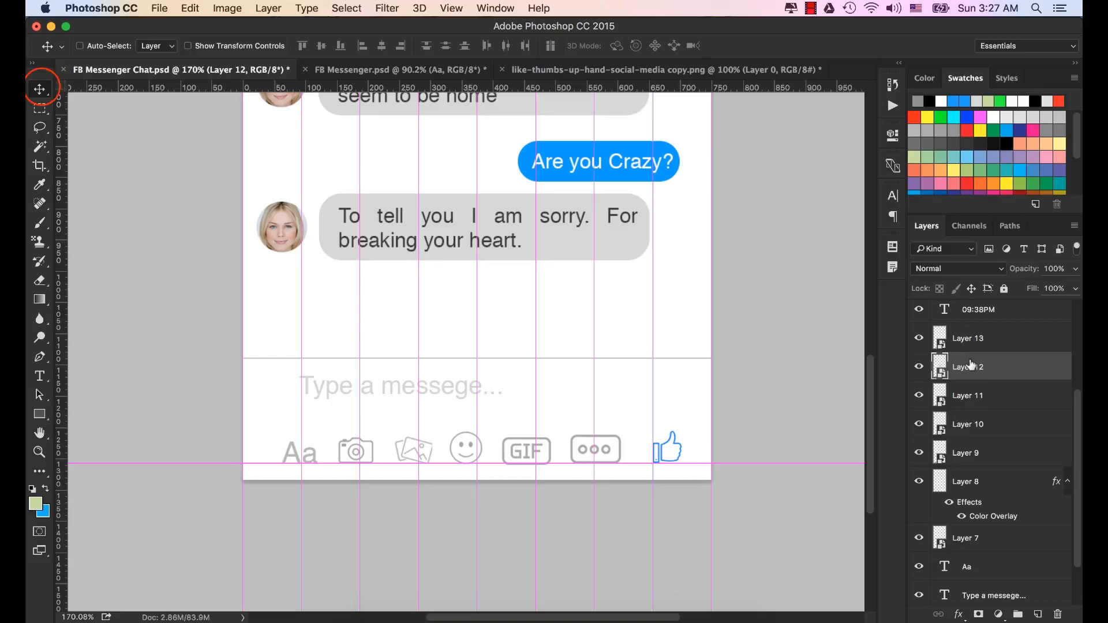
pyautogui.click(39, 89)
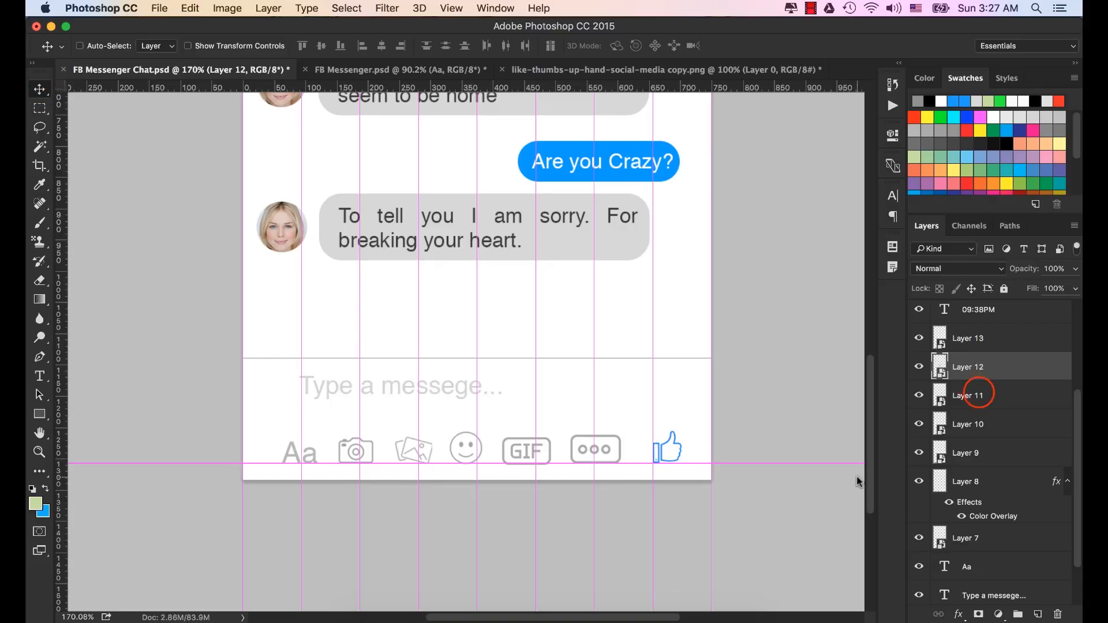
pyautogui.click(979, 395)
pyautogui.press('Right')
pyautogui.press('Right')
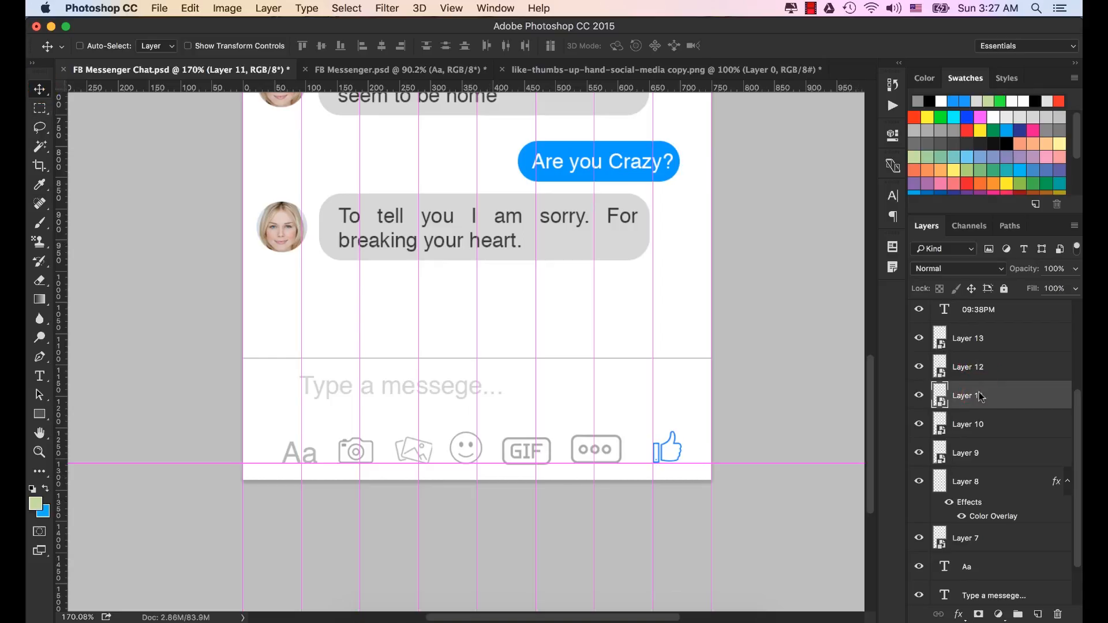
pyautogui.press('Down')
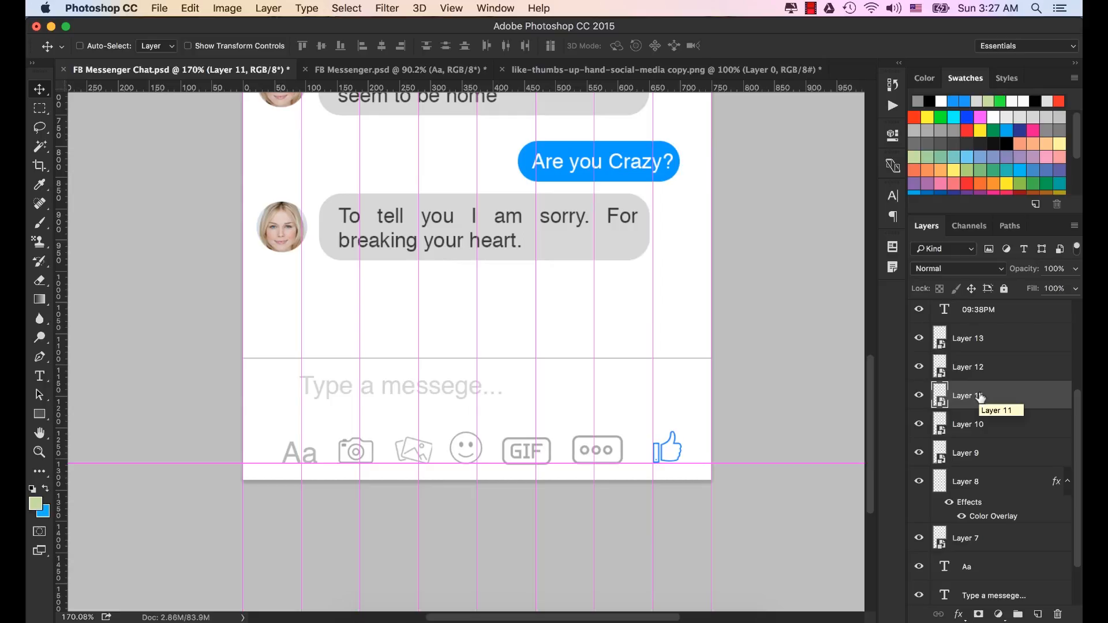
# Step: Toggle Layer 12's visibility to find out what it contains
pyautogui.click(921, 366)
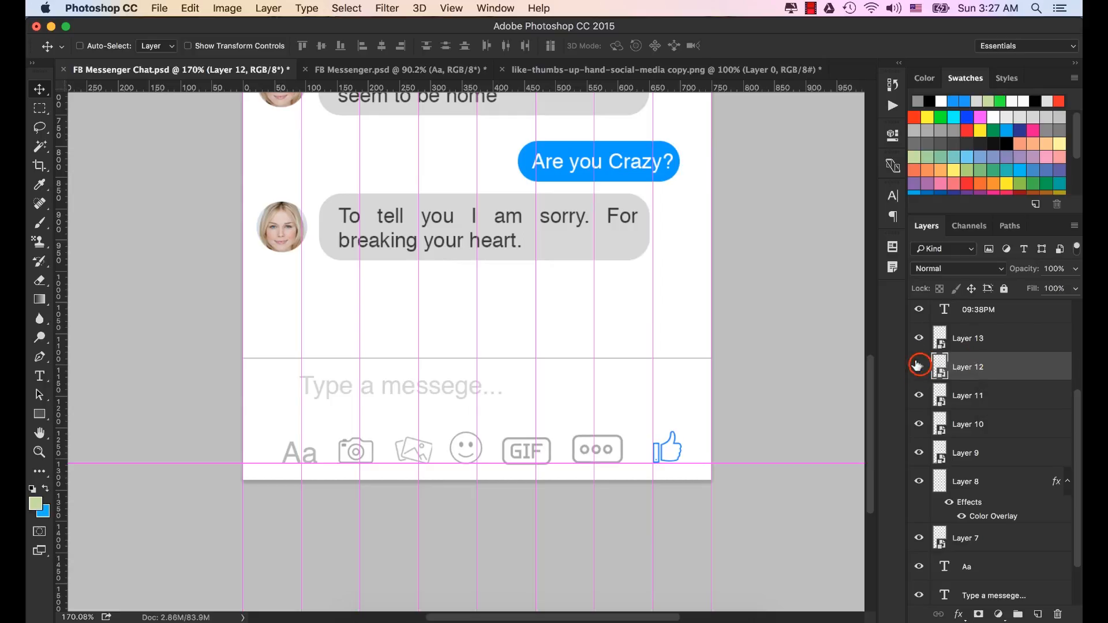
pyautogui.click(919, 366)
pyautogui.click(918, 365)
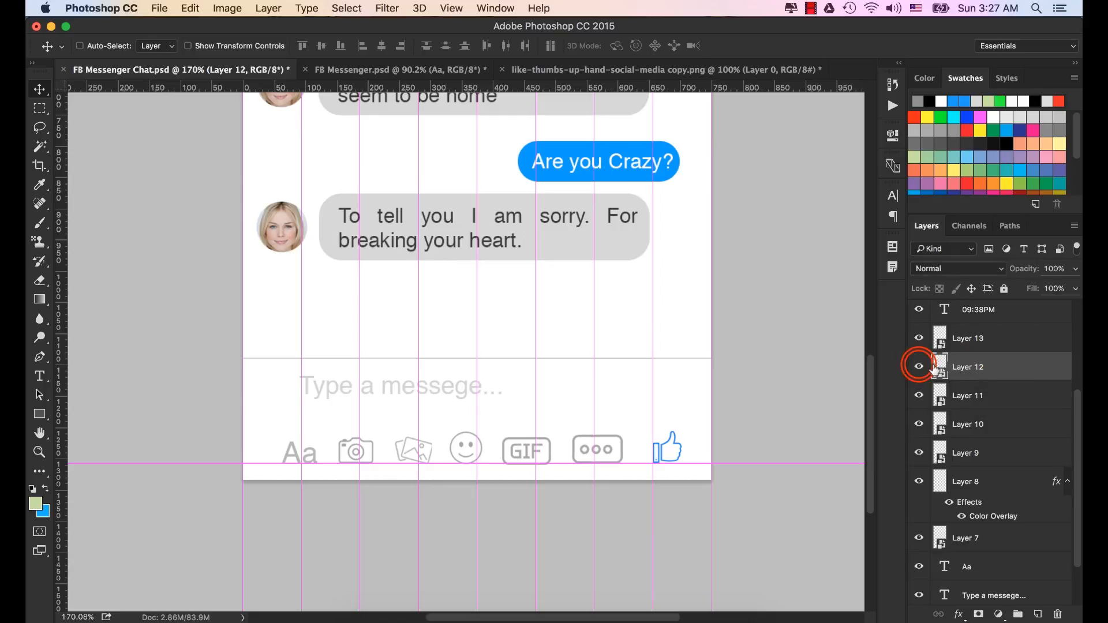
# Step: Nudge the blue thumbs-up icon (Layer 13) several pixels left, closer to the three-dots icon
pyautogui.click(962, 339)
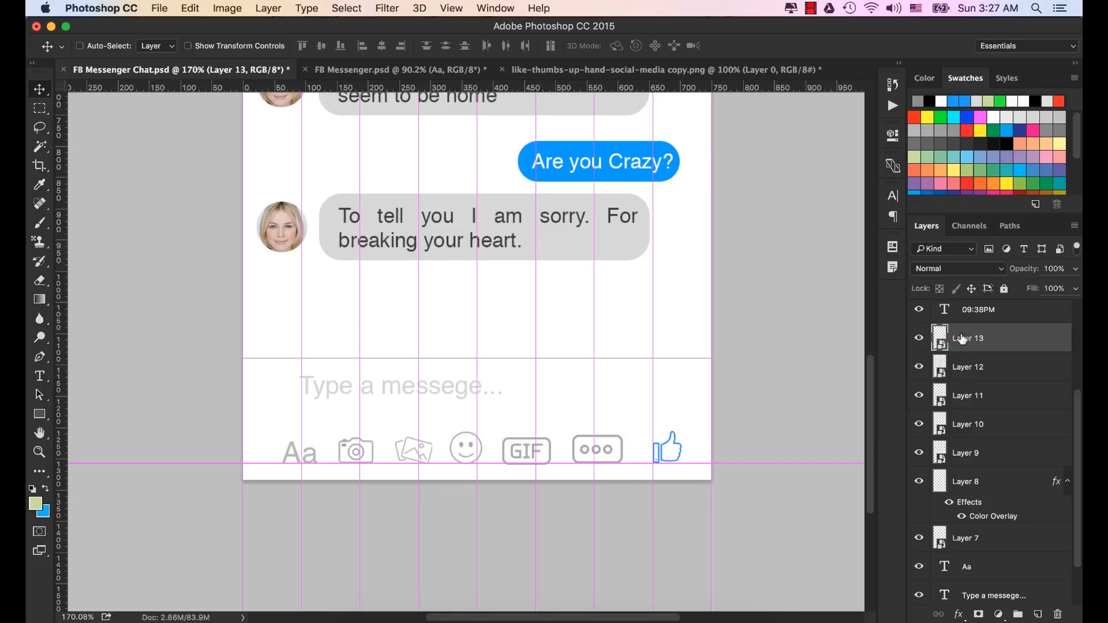
pyautogui.press('Left')
pyautogui.press('Left')
pyautogui.press('Left')
pyautogui.press('Left')
pyautogui.press('Left')
pyautogui.press('Left')
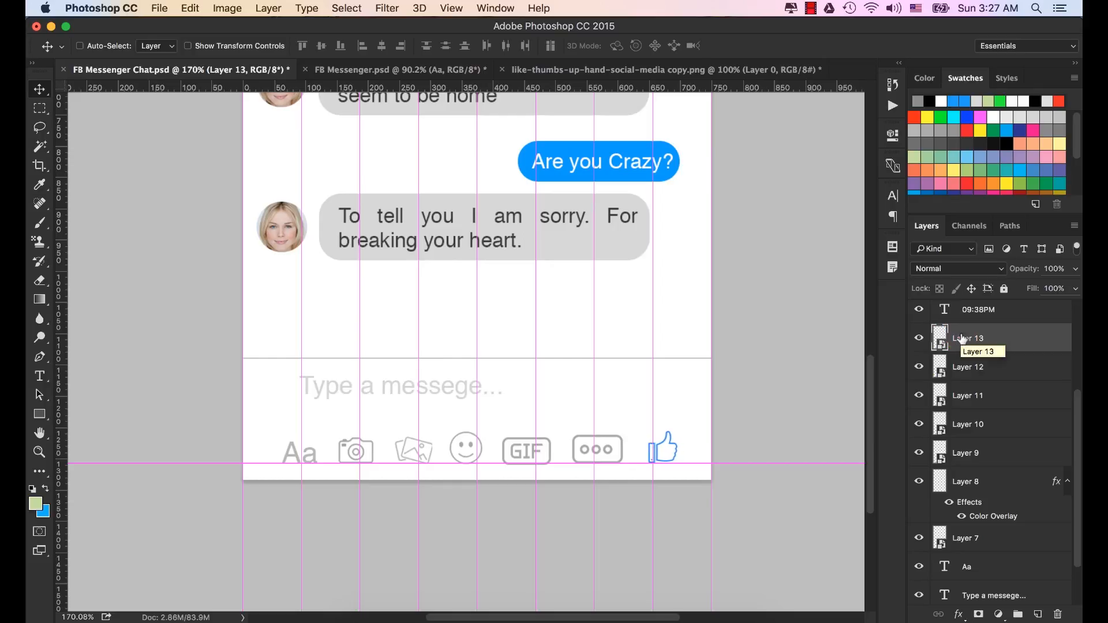
pyautogui.press('Left')
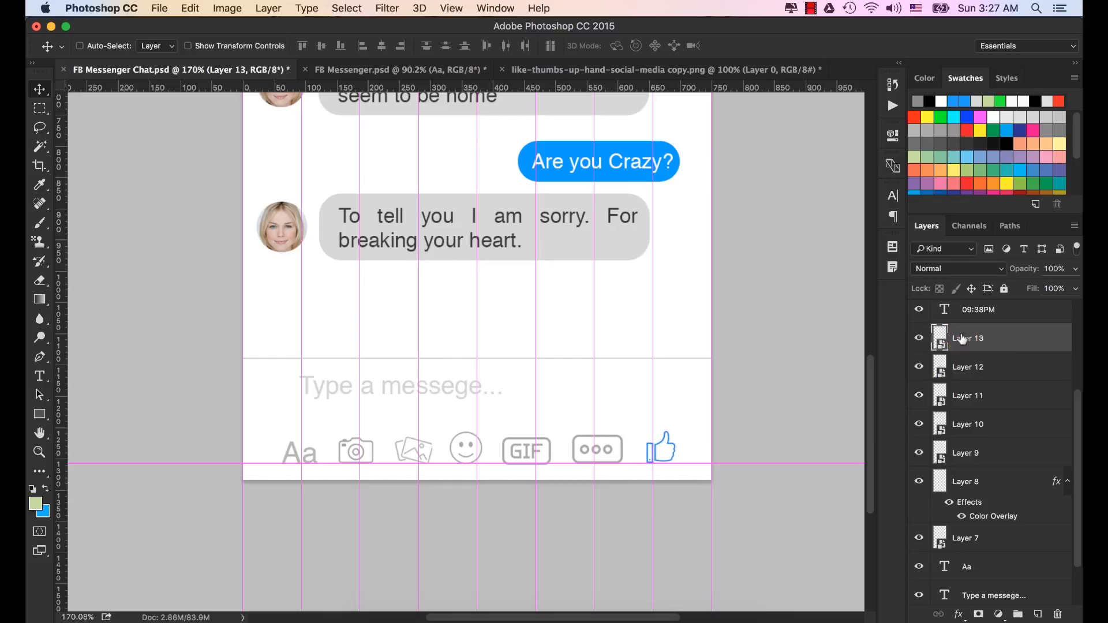
# Step: Identify the stray blue shape over the 09:48PM timestamp by toggling Layer 12's visibility, and delete that layer
pyautogui.scroll(-5, 585, 272)
pyautogui.click(552, 180)
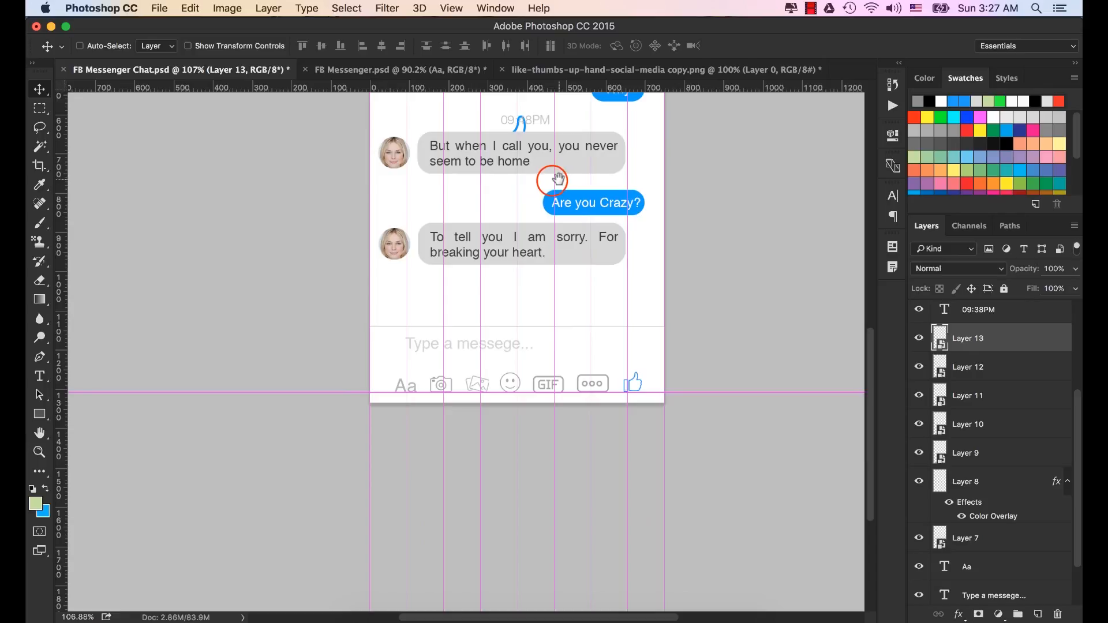
pyautogui.moveTo(552, 180); pyautogui.dragTo(547, 214)
pyautogui.click(920, 363)
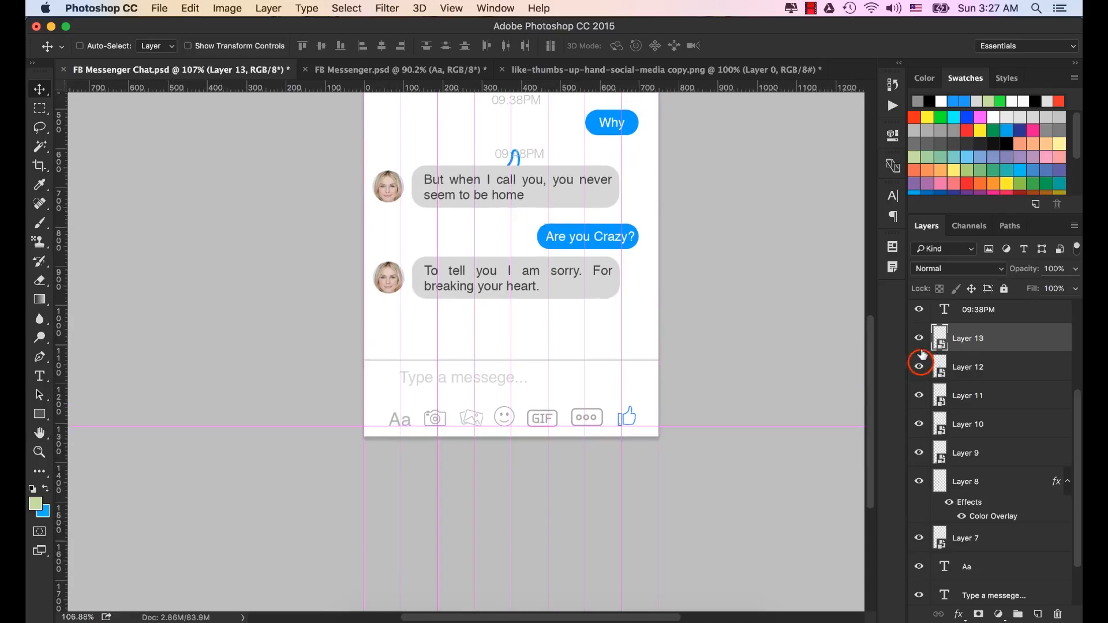
pyautogui.click(967, 367)
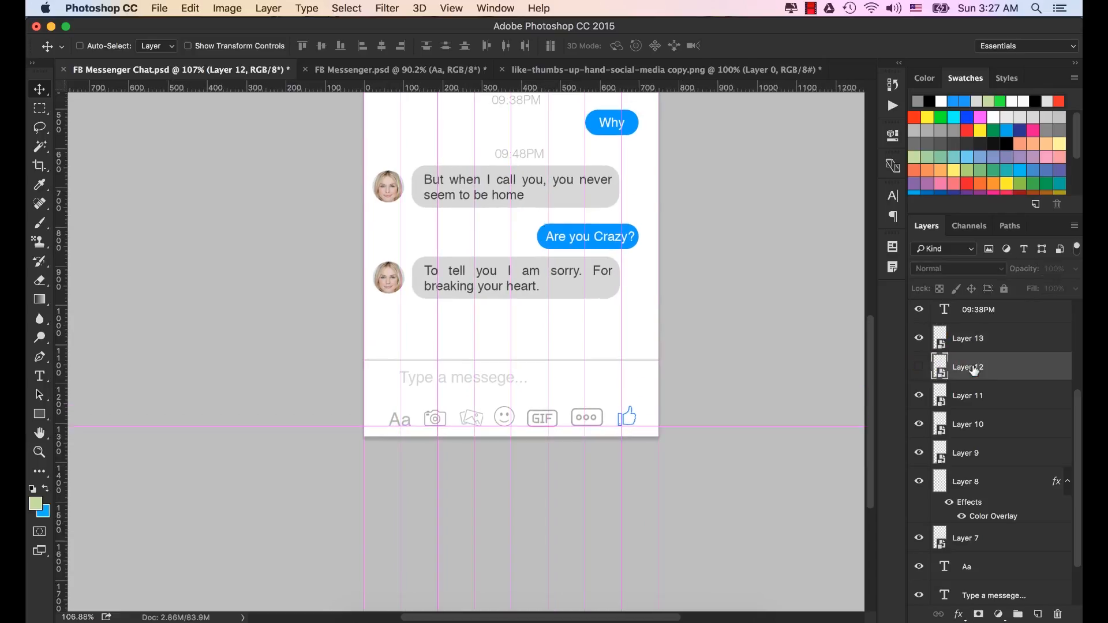
pyautogui.click(919, 367)
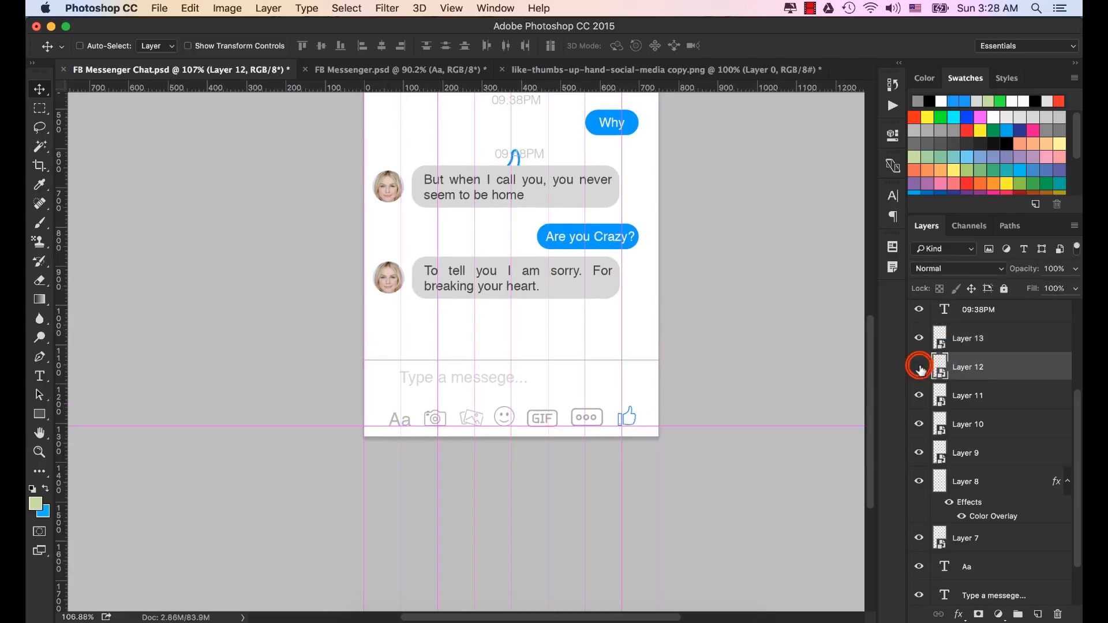
pyautogui.moveTo(960, 365); pyautogui.dragTo(1057, 615)
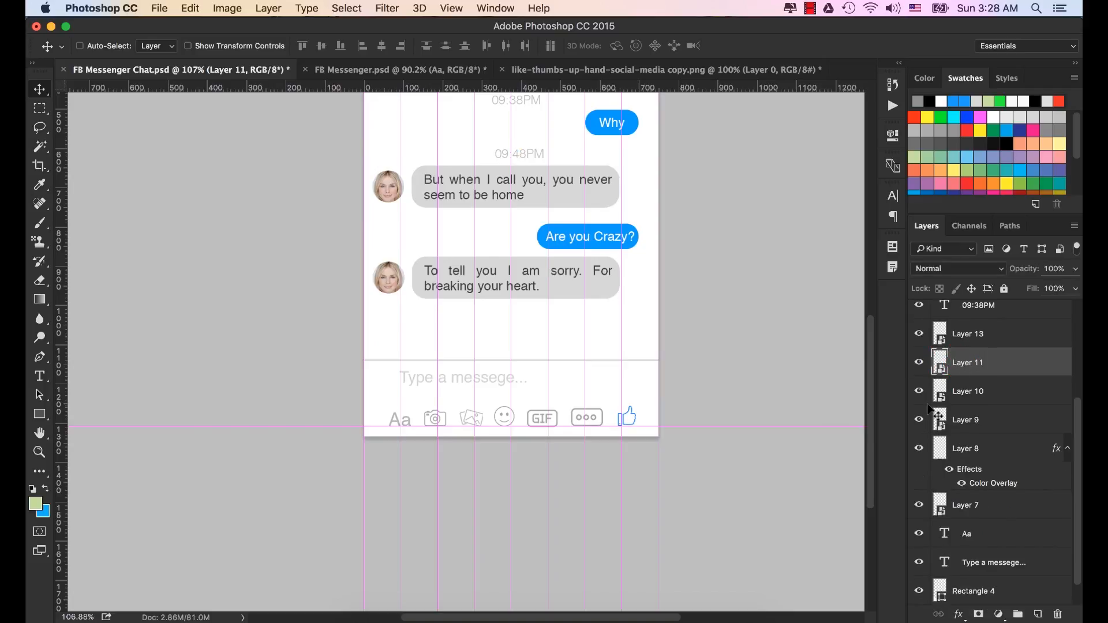
# Step: Hide the guides and show the whole chat screen to review the finished design
pyautogui.moveTo(551, 278); pyautogui.dragTo(521, 374)
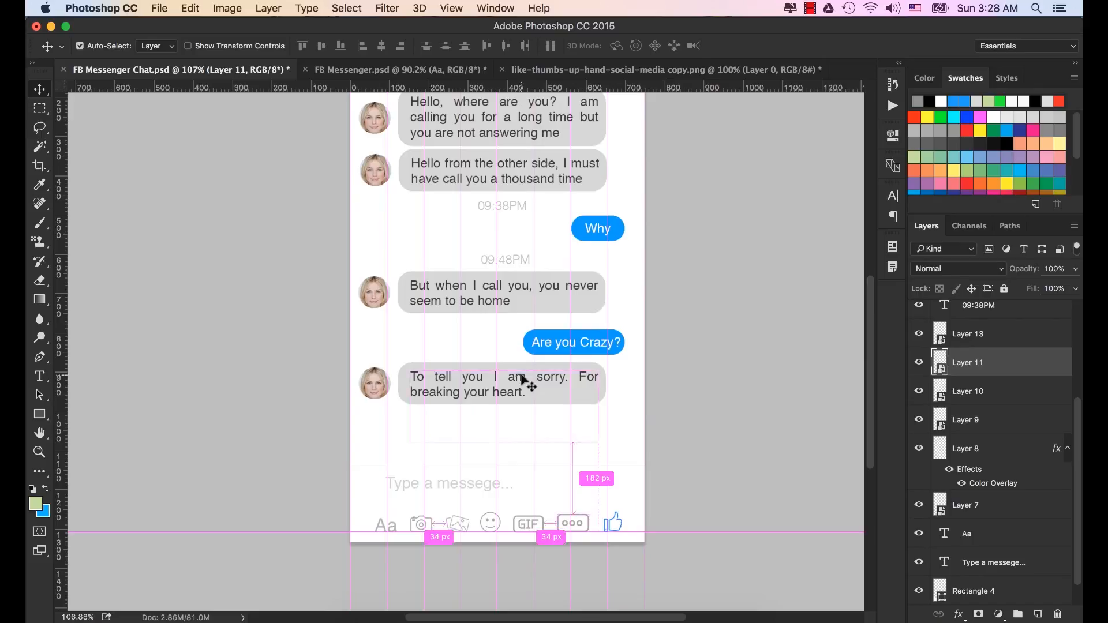
pyautogui.press('super+0')
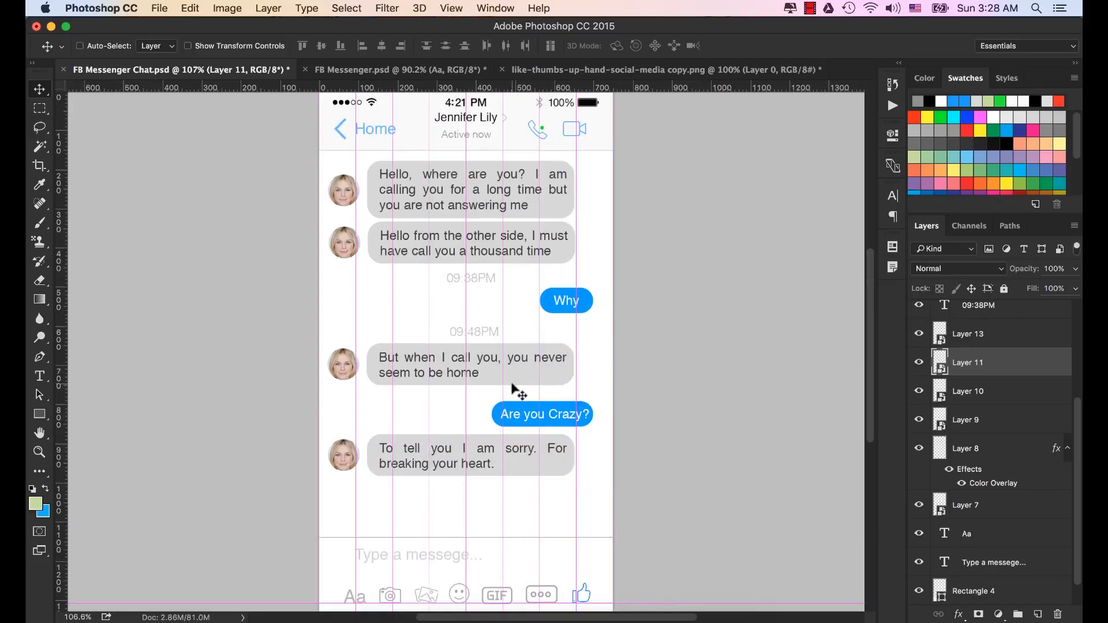
pyautogui.press('super')
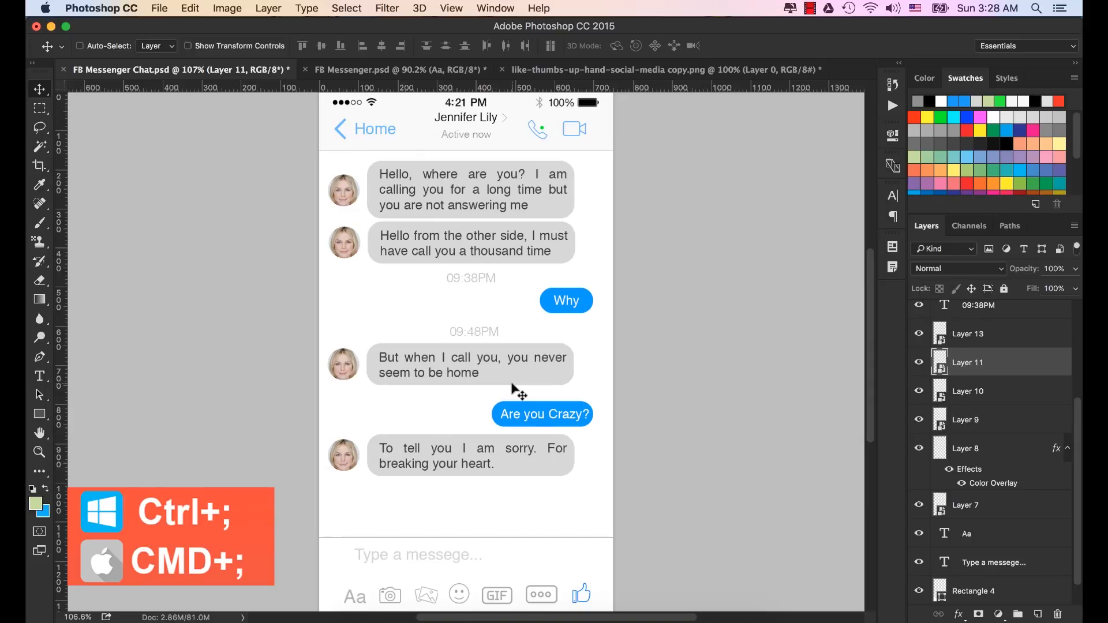
pyautogui.scroll(-2, 515, 389)
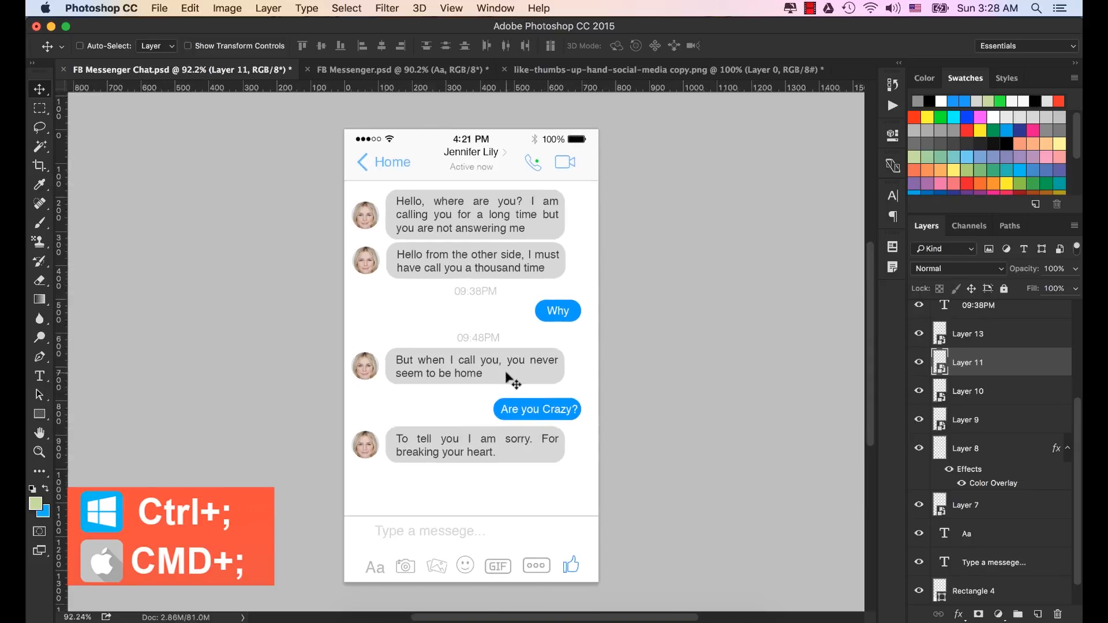